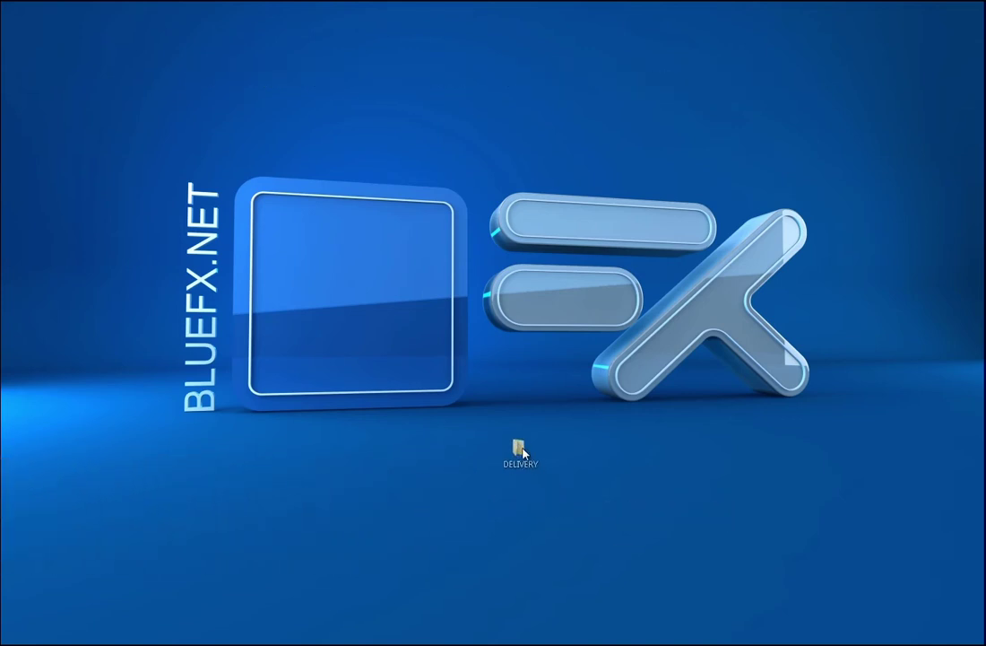
- Open the YOUTUBE_PROMO_PRESET_GRAY project in After Effects from the PRESETS subfolder of the DELIVERY folder
double_click(522, 448)
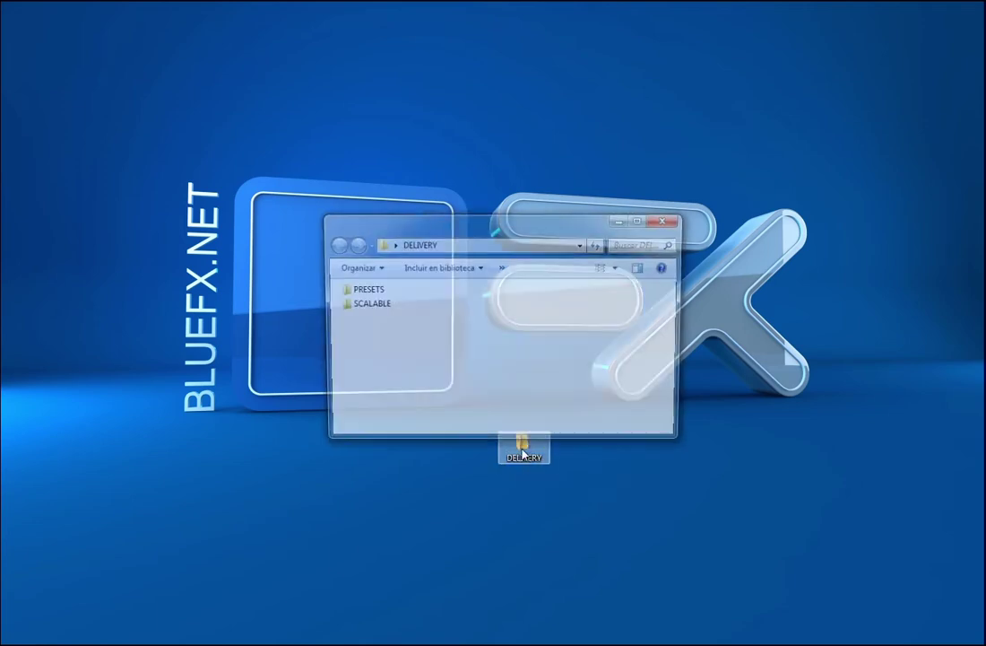
double_click(368, 291)
double_click(377, 290)
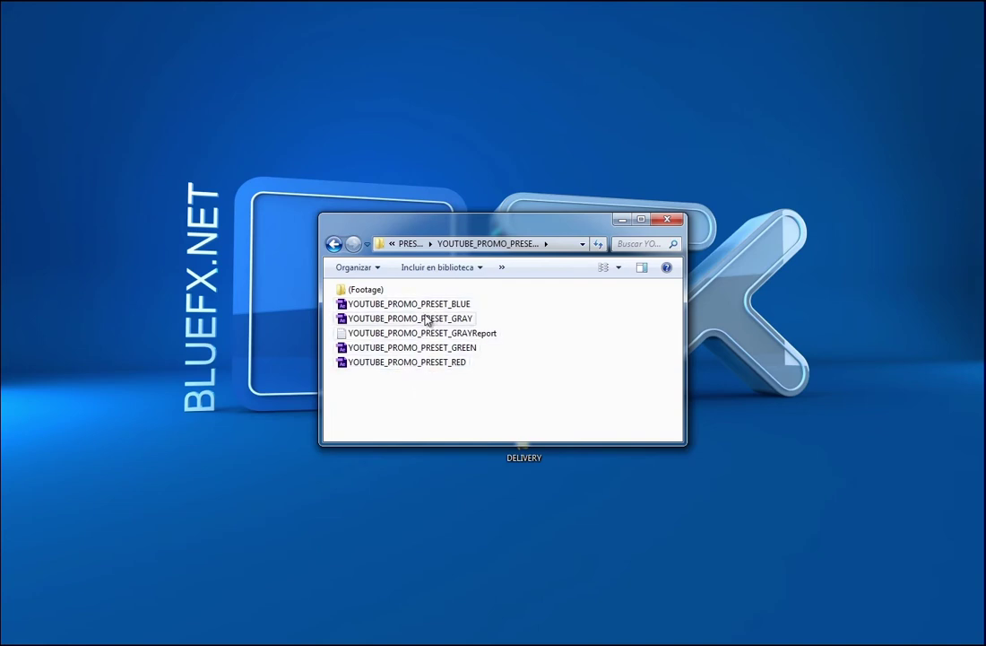
left_click(429, 321)
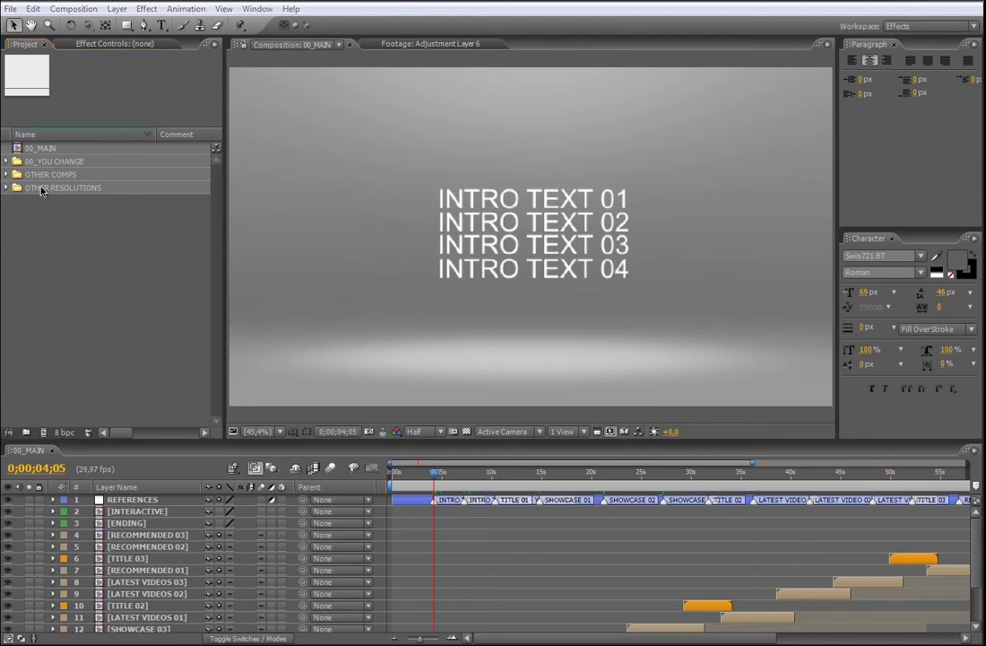
- Expand the 00_YOU CHANGE folder and examine its section, text and video folders, the color control and the two logo compositions
left_click(51, 150)
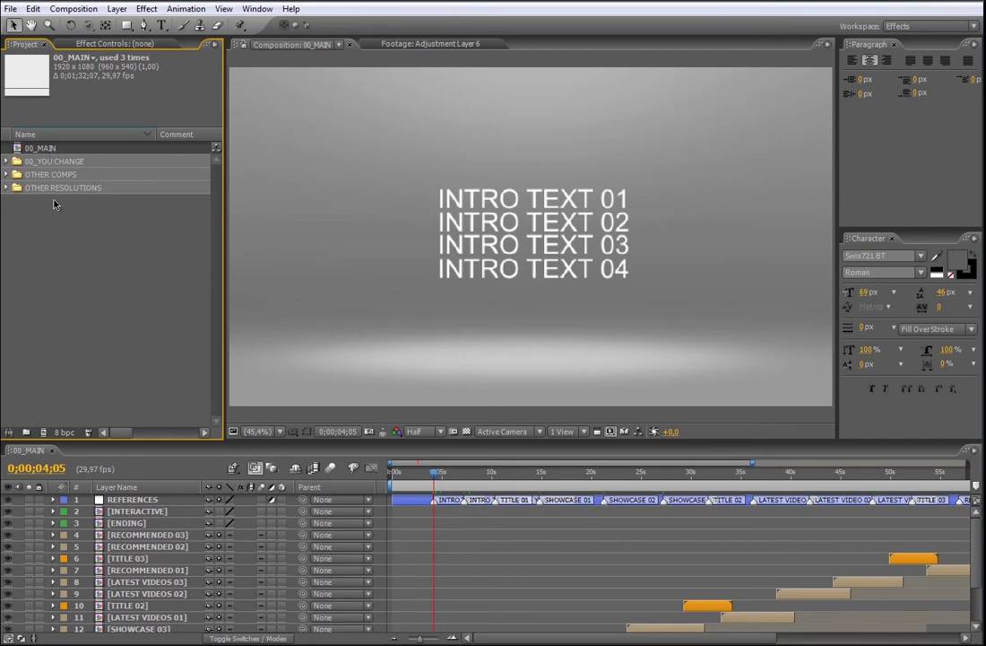
left_click(61, 162)
left_click(5, 163)
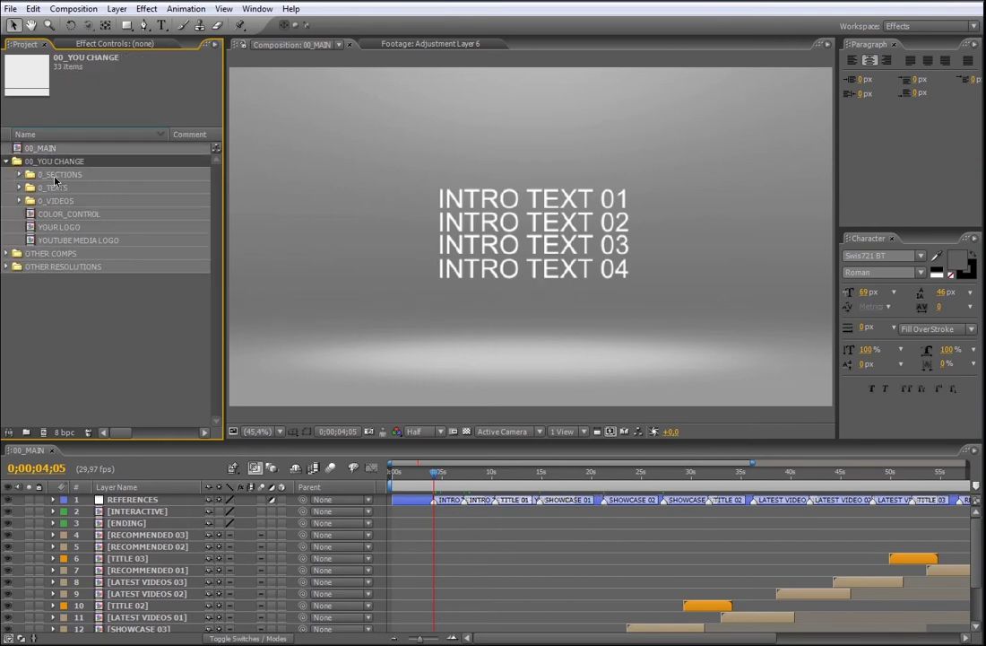
left_click(71, 176)
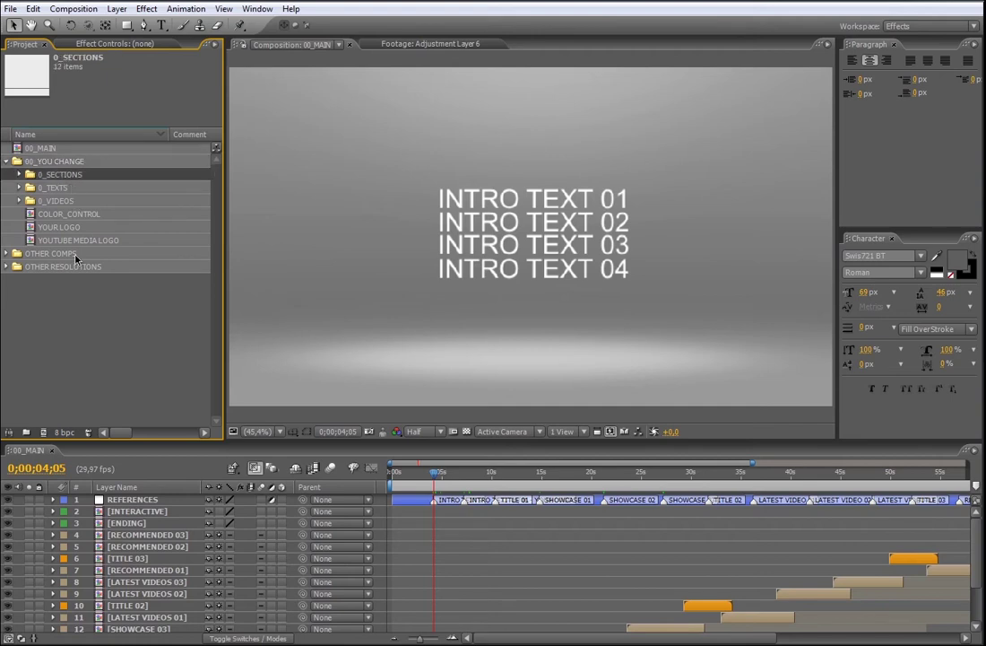
left_click(71, 188)
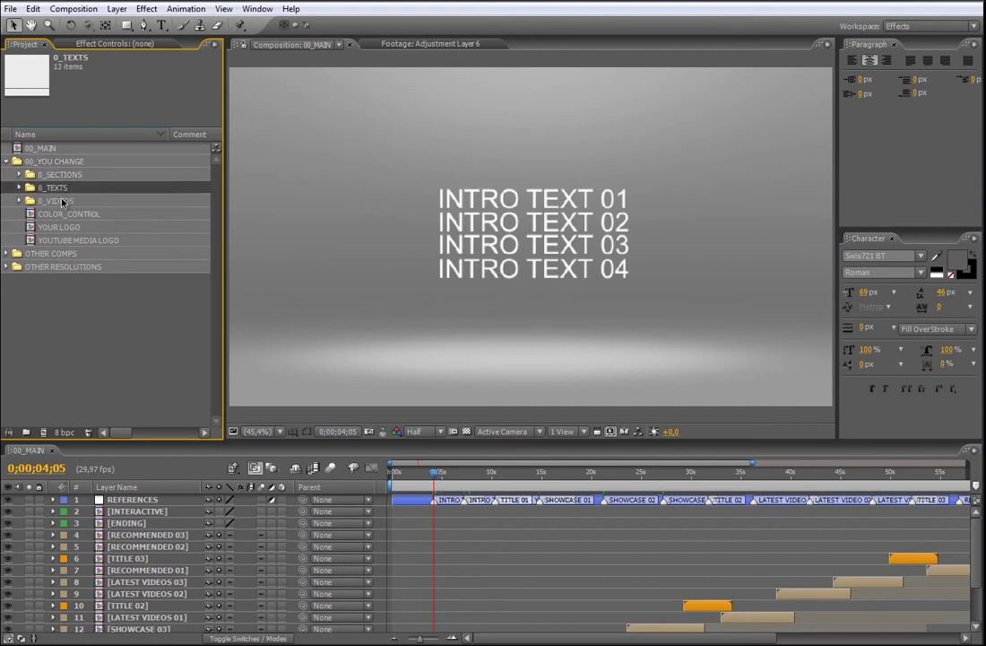
left_click(63, 203)
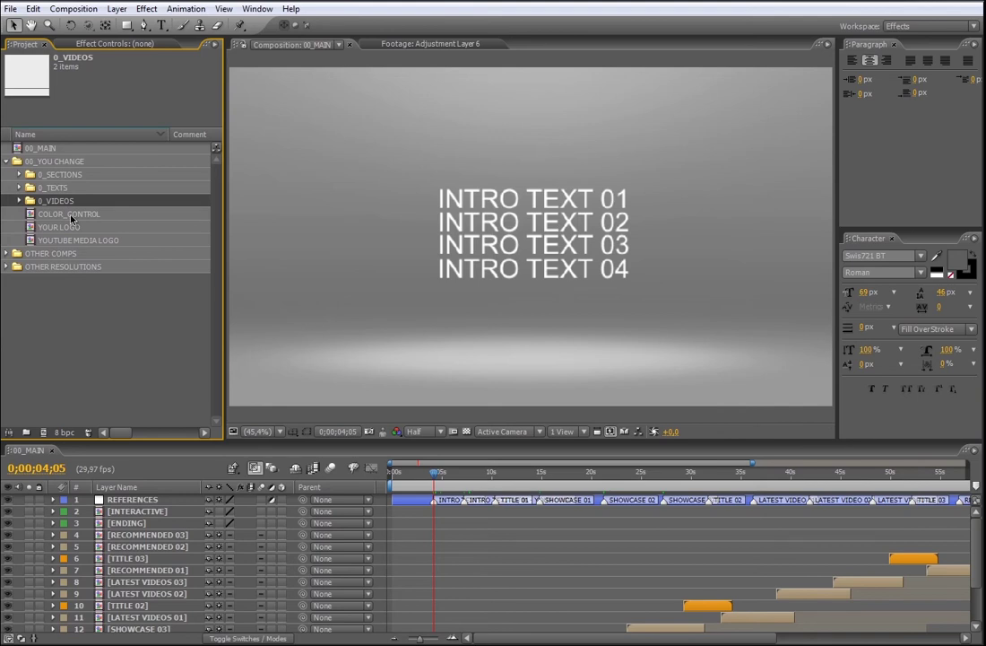
left_click(71, 215)
left_click(69, 226)
left_click(69, 238)
left_click(68, 224)
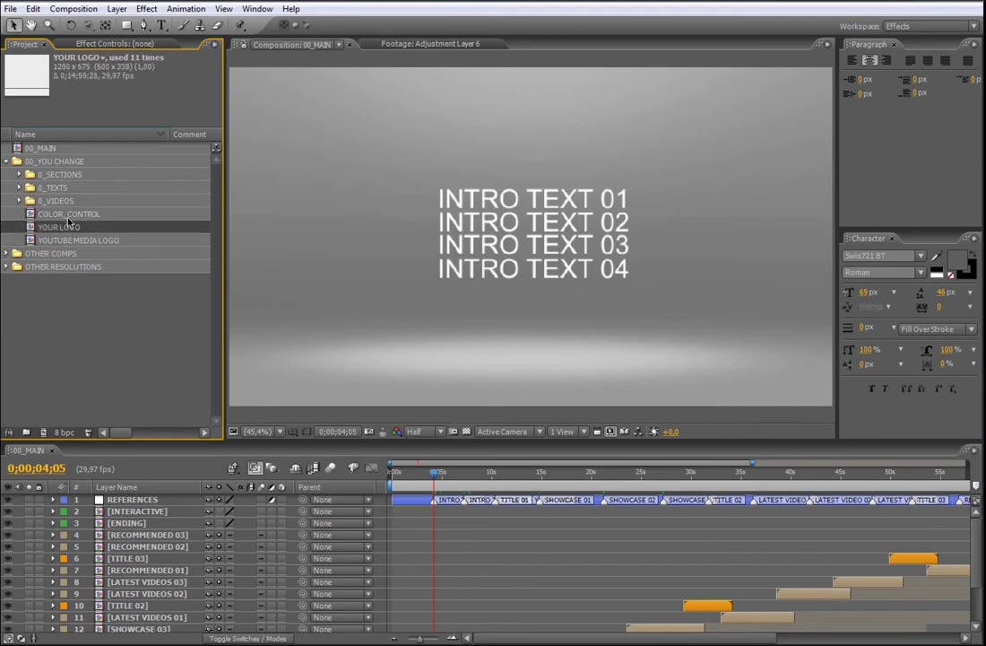
left_click(69, 216)
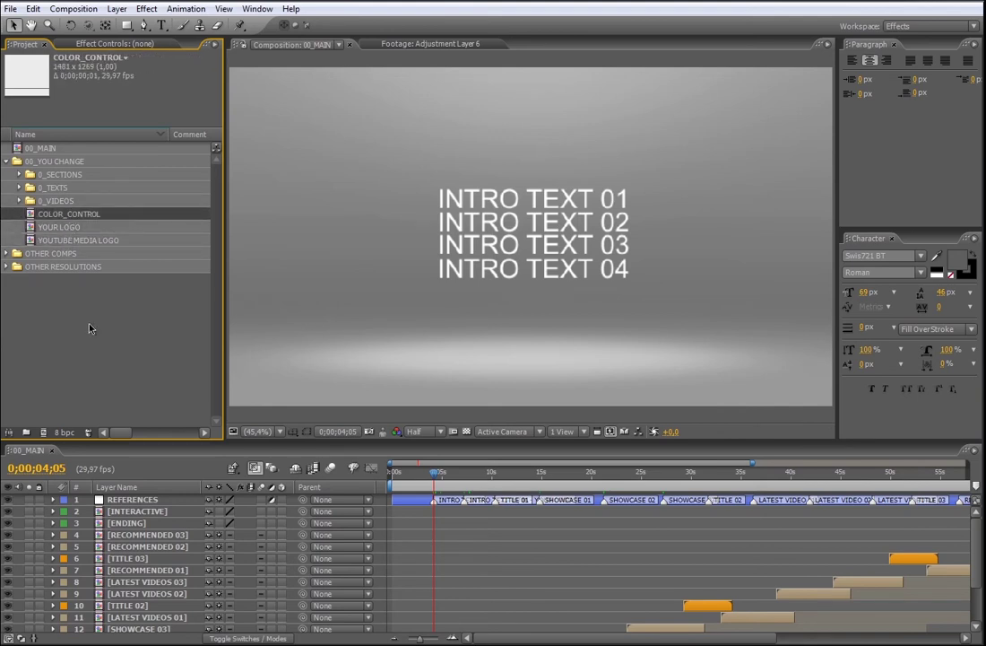
- Examine the OTHER COMPS folder and the HD TV 720, NTSC DV and PAL D1 / DV compositions in OTHER RESOLUTIONS
left_click(52, 254)
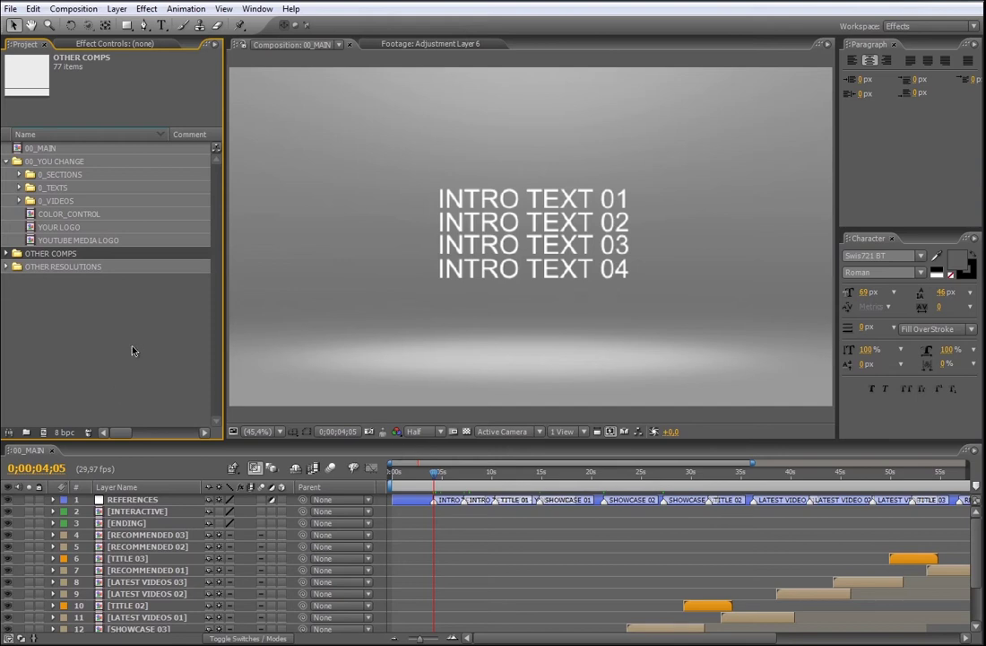
key("Down")
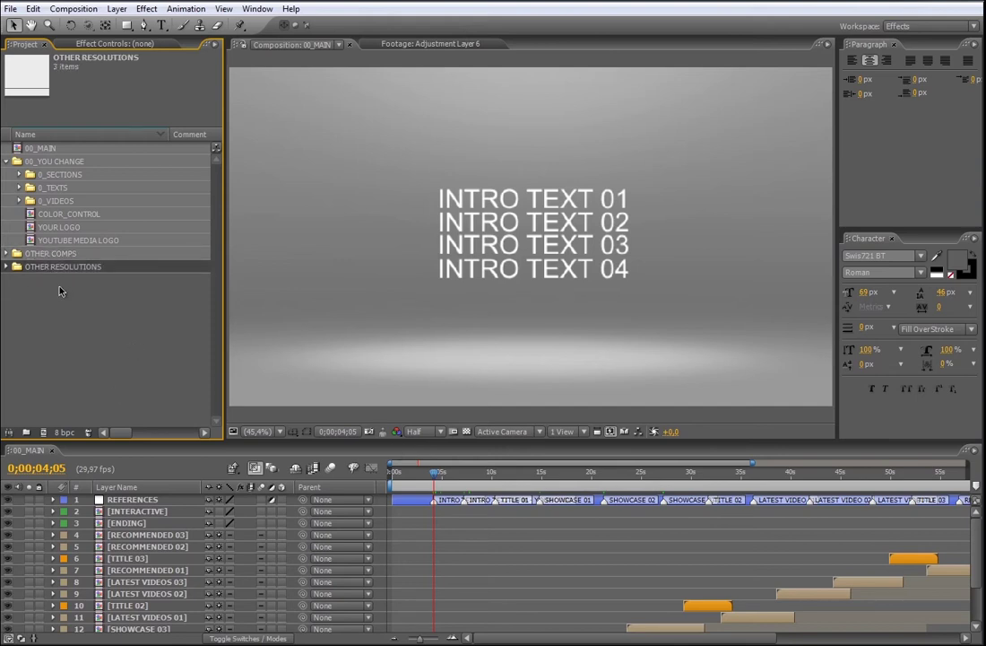
left_click(10, 266)
left_click(45, 149)
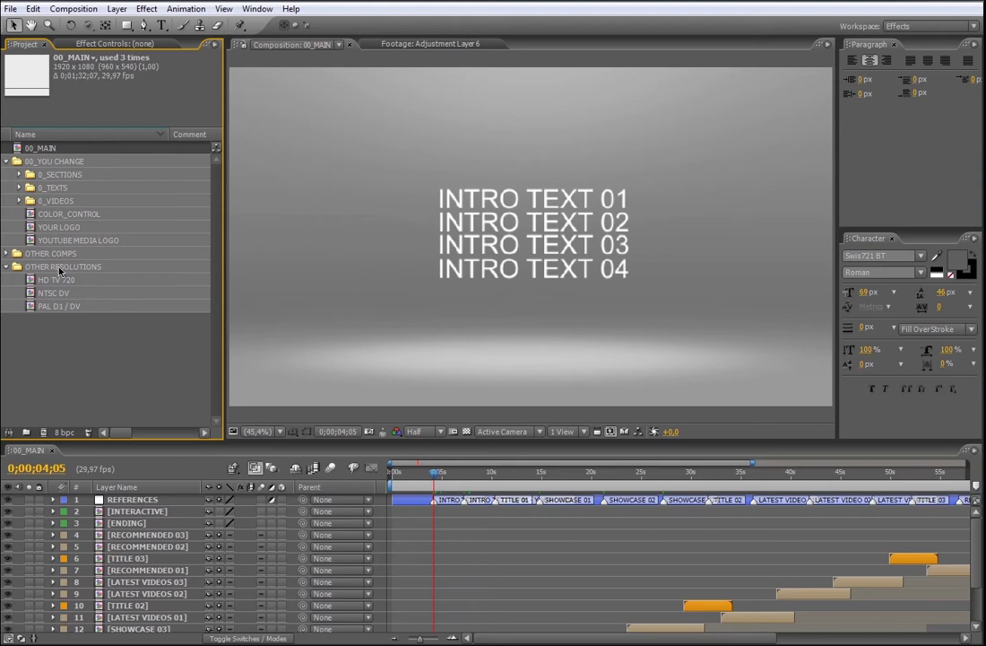
left_click(55, 279)
key("Down")
key("Down")
left_click(6, 266)
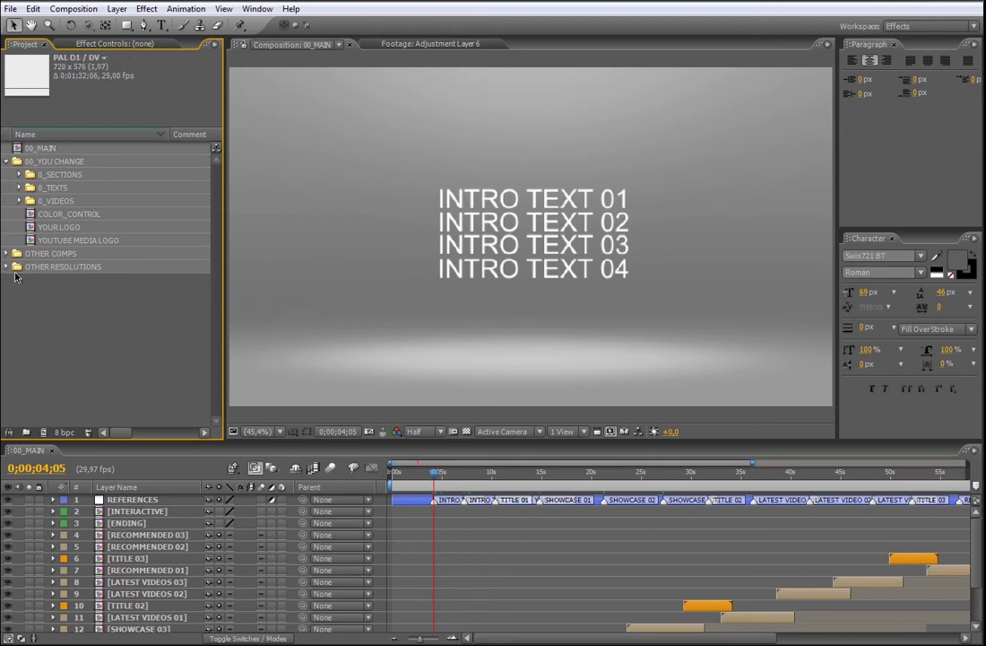
left_click(95, 313)
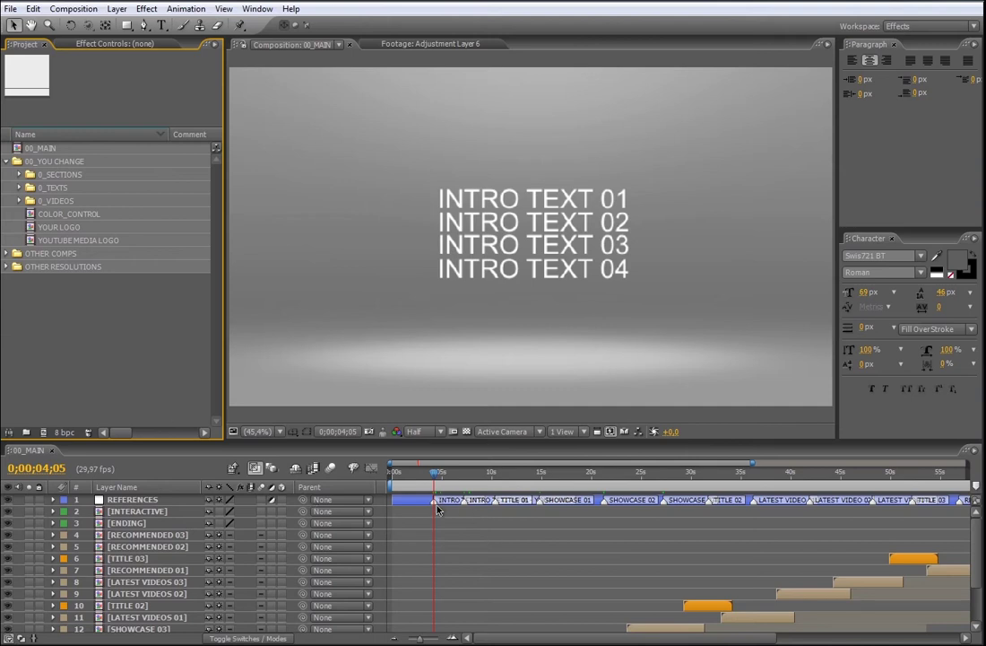
- Select the REFERENCES layer and preview the TITLE 01, SHOWCASE 01 and LATEST VIDEOS 01 sections of 00_MAIN
left_click(124, 502)
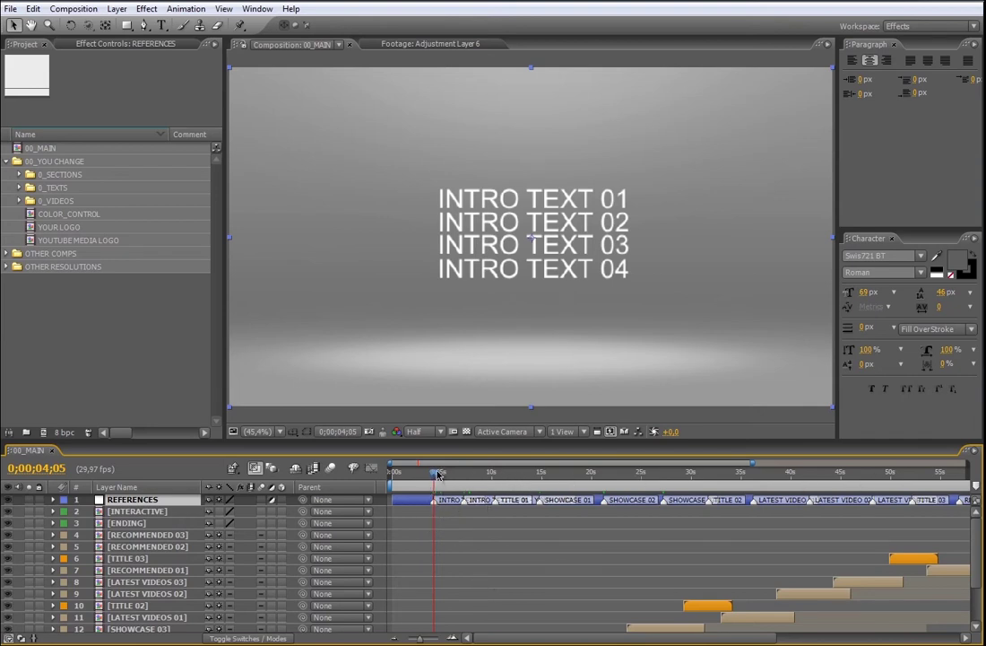
left_click(495, 473)
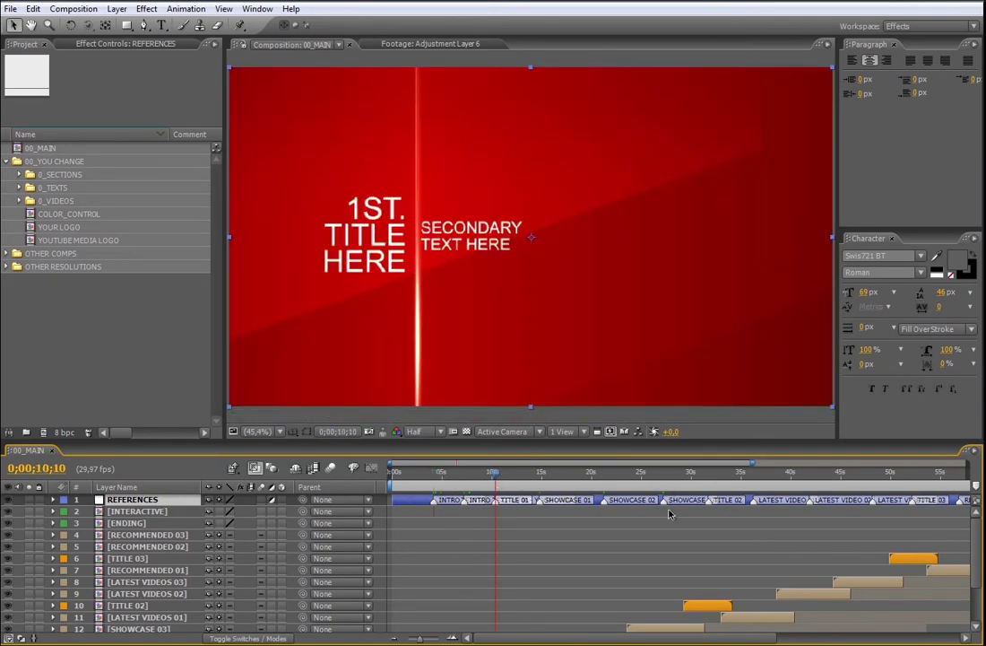
left_click(540, 473)
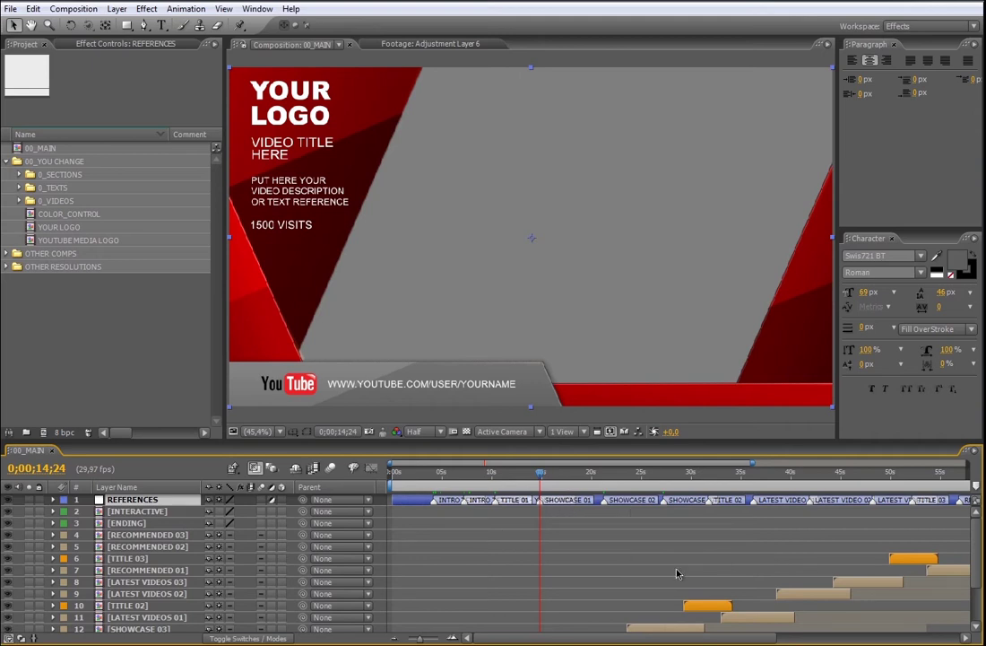
left_click_drag(975, 535, 976, 575)
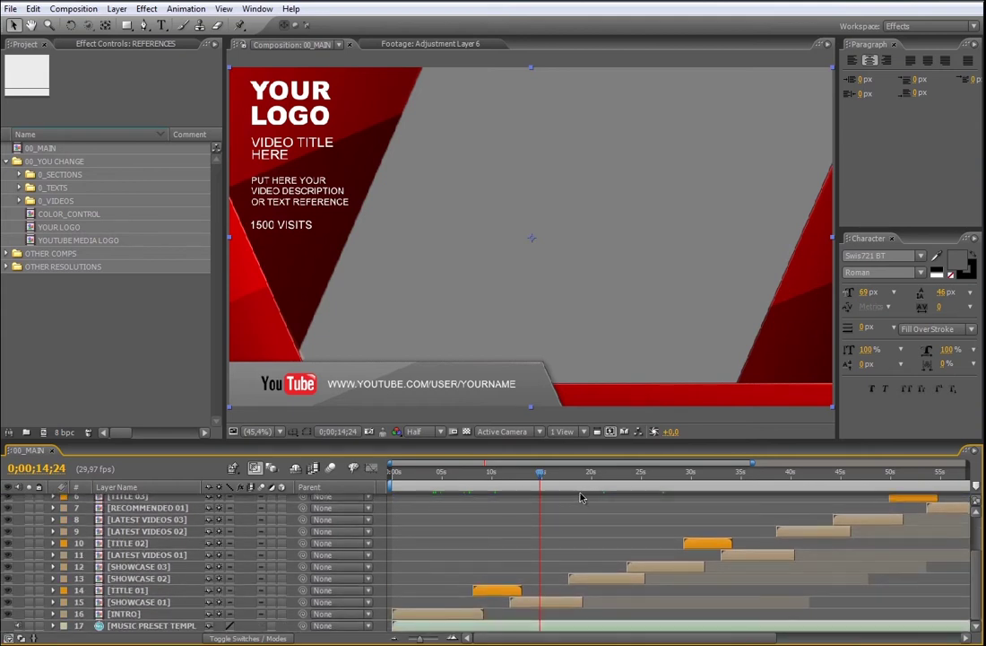
left_click(757, 472)
key("End")
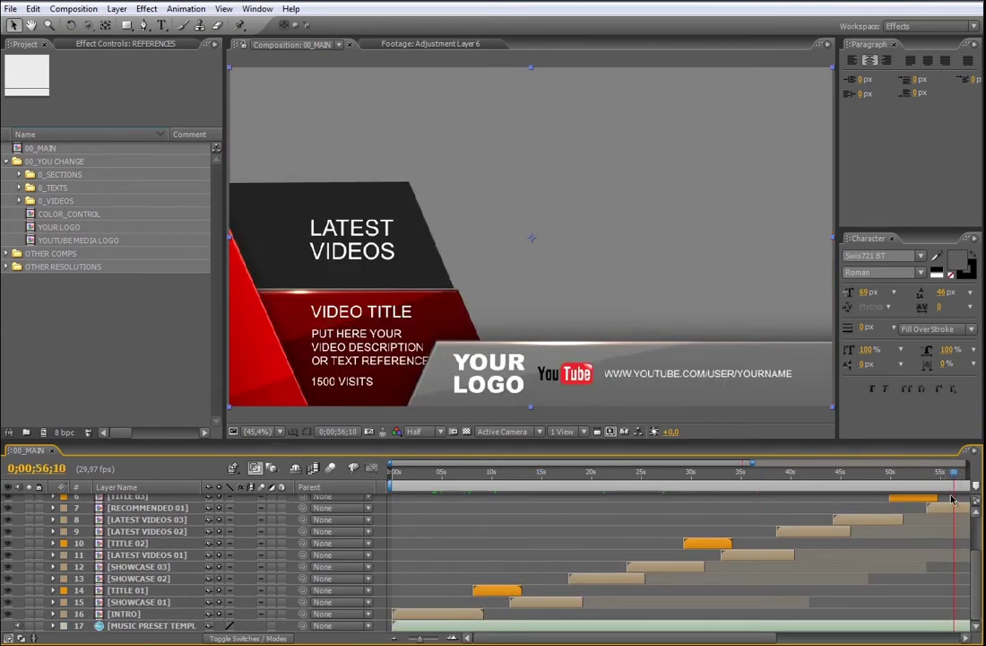
- Widen the visible timeline range and preview the third, second and first title sections of 00_MAIN
left_click_drag(754, 463, 932, 462)
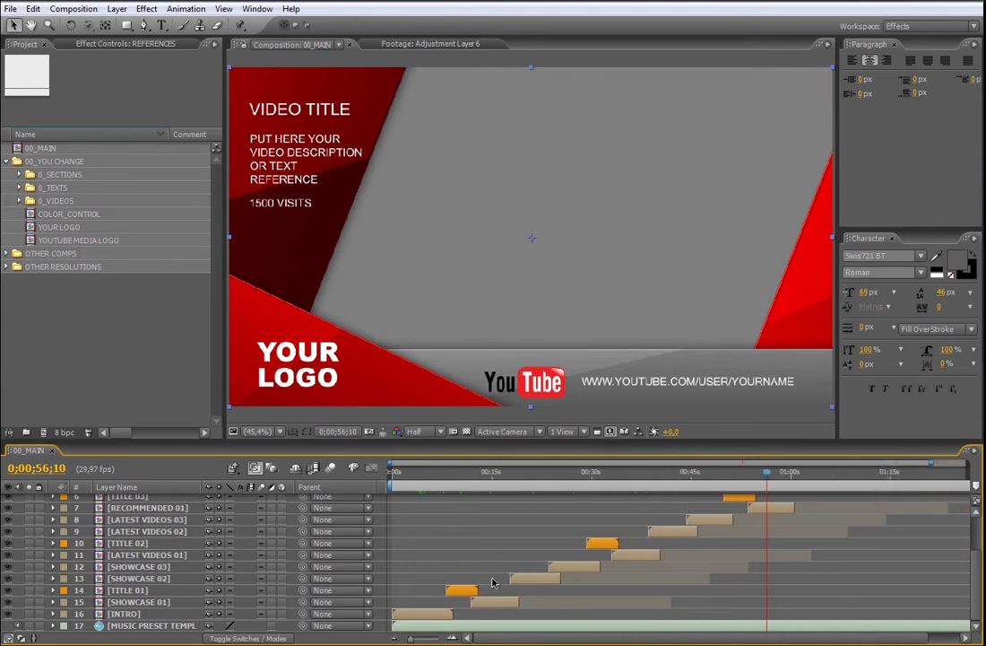
left_click(734, 472)
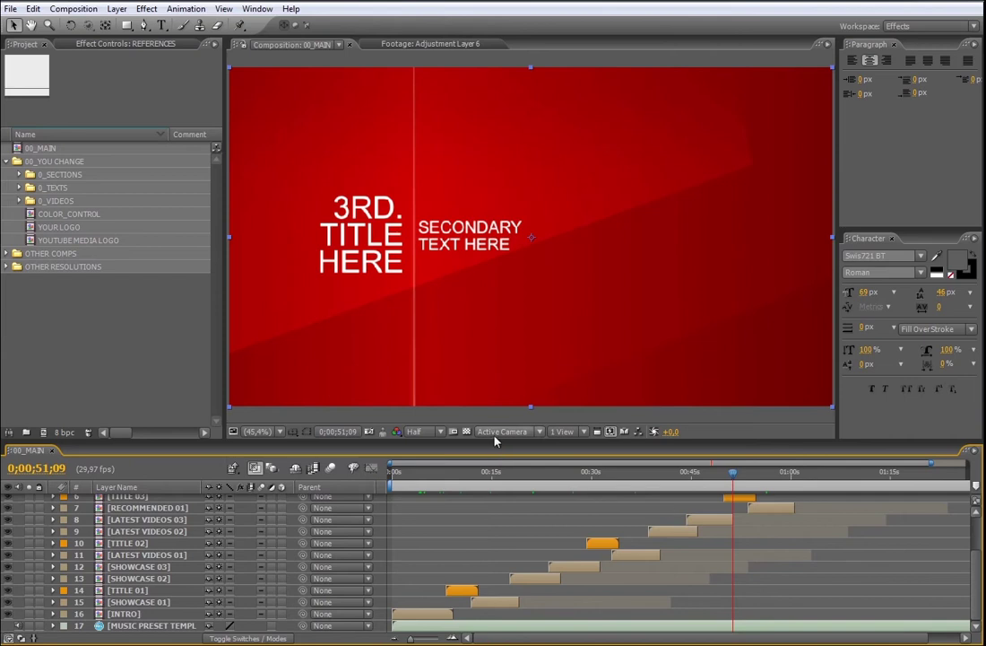
left_click(599, 473)
left_click(453, 472)
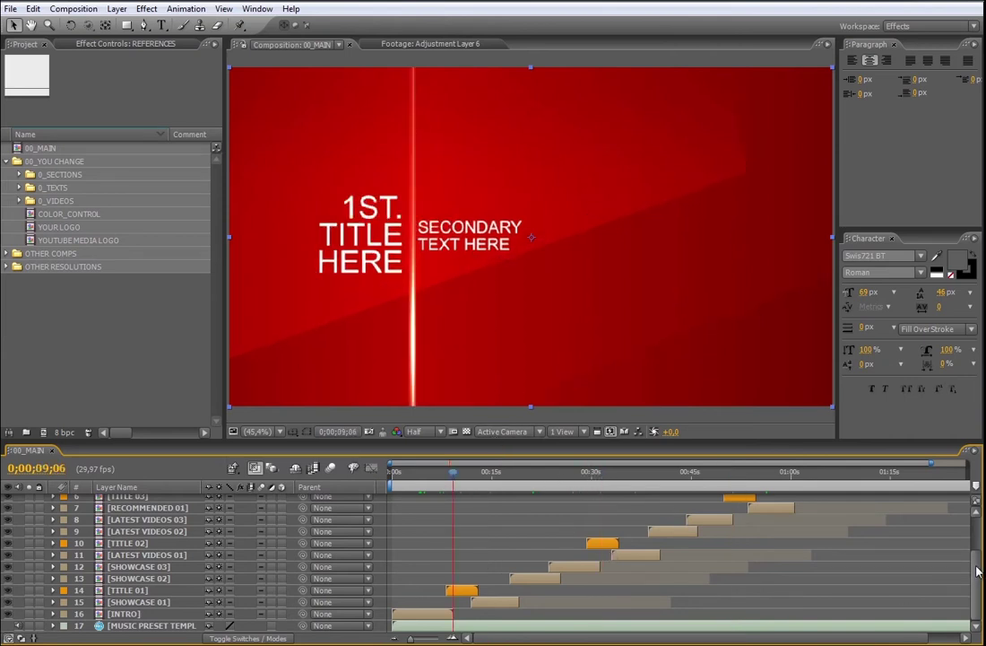
- Preview the ENDING and INTERACTIVE sections of 00_MAIN at their reference markers
scroll(568, 530, "up", 3)
left_click(883, 472)
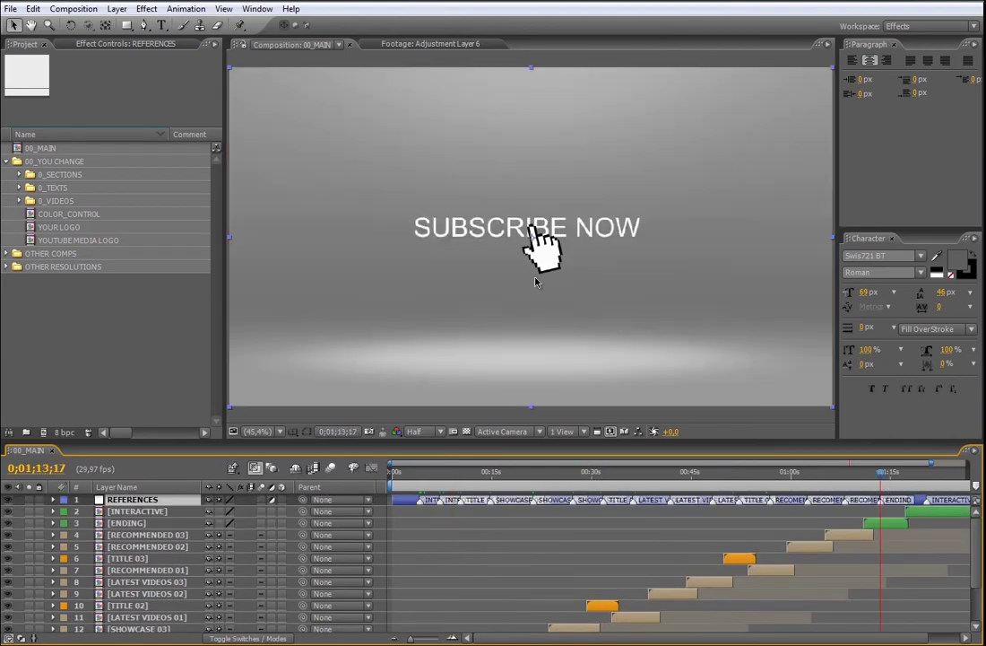
left_click(926, 473)
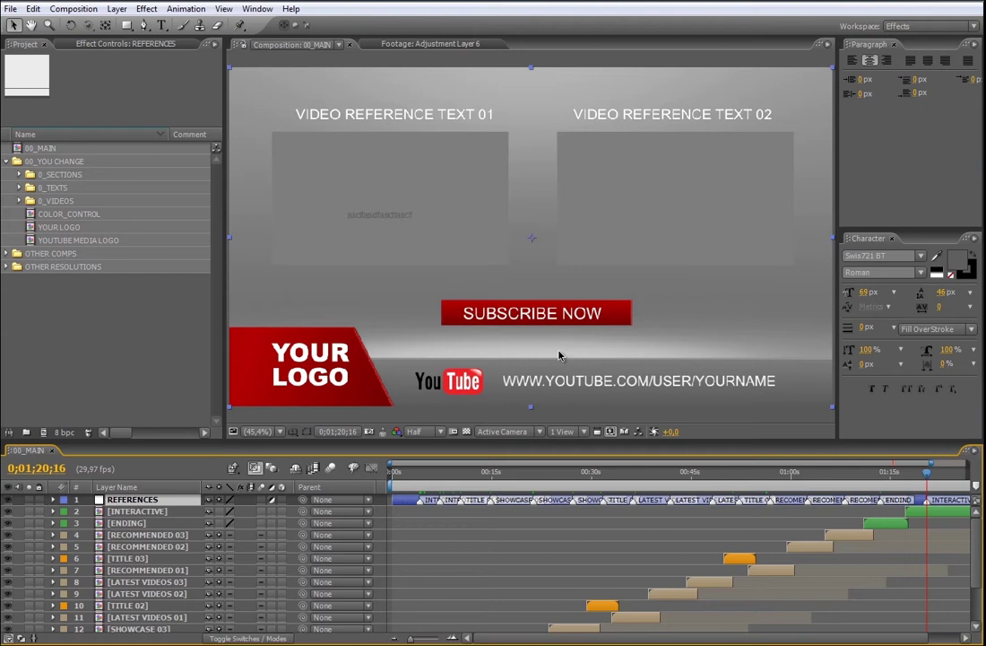
- Hide the timeline's Parent column, then select the INTERACTIVE layer and toggle its visibility off and on
right_click(354, 491)
left_click(403, 499)
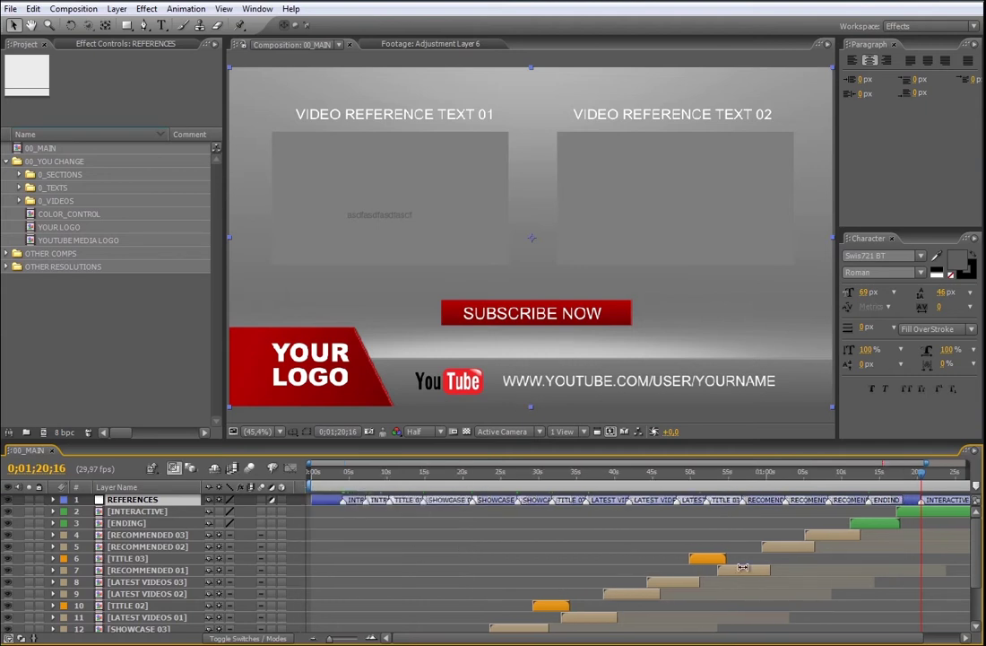
left_click(949, 510)
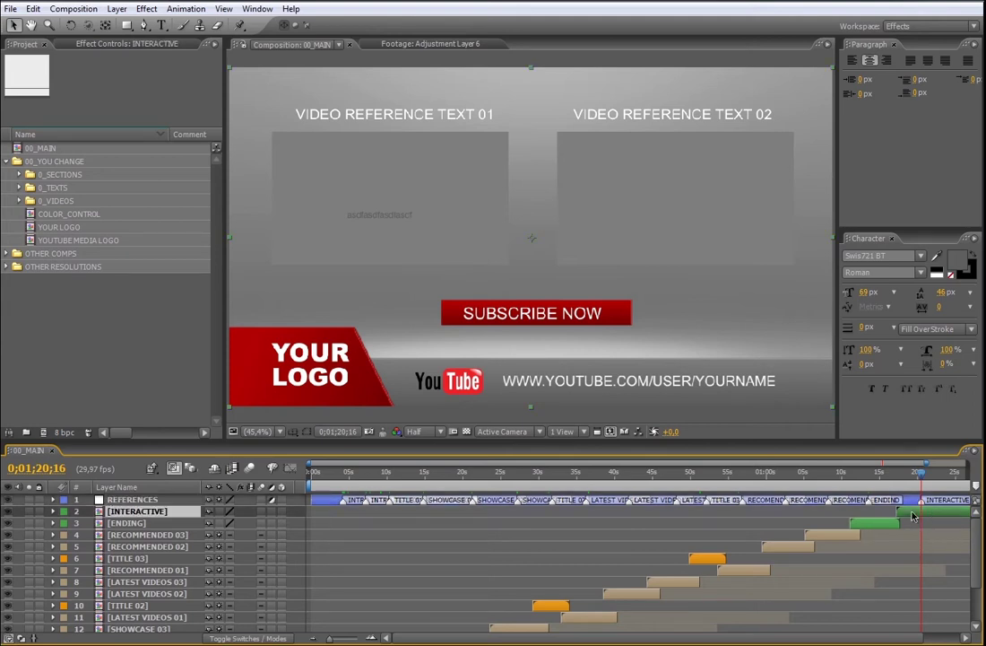
left_click(9, 512)
left_click(9, 512)
- Go to the INTRO TEXTS marker at 0;00;04;05 and expand the 0_TEXTS folder and its 0_INTRO subfolder
left_click(343, 482)
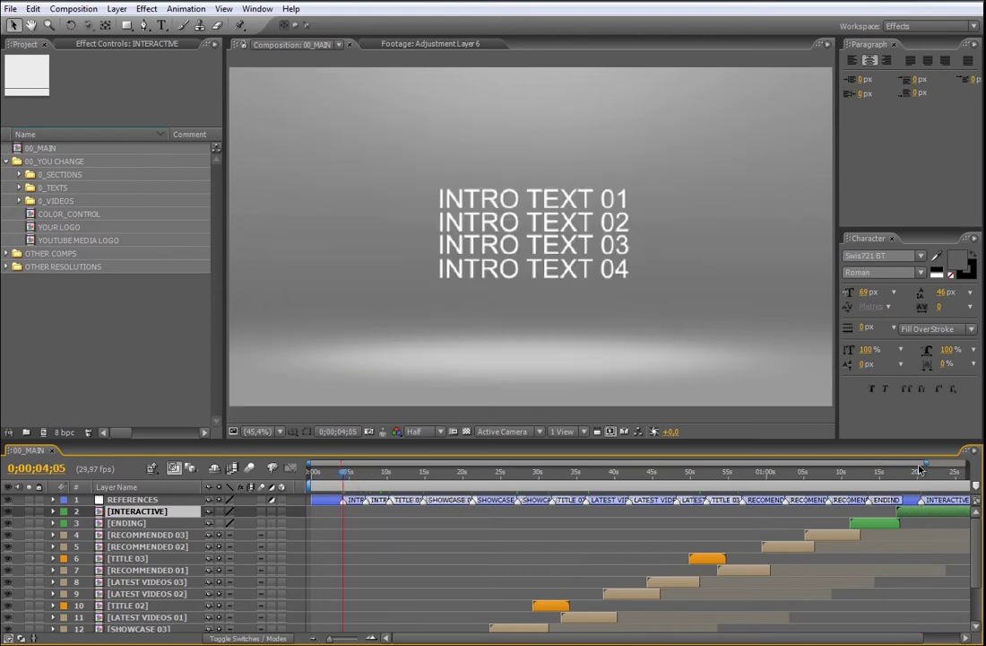
left_click_drag(928, 463, 504, 463)
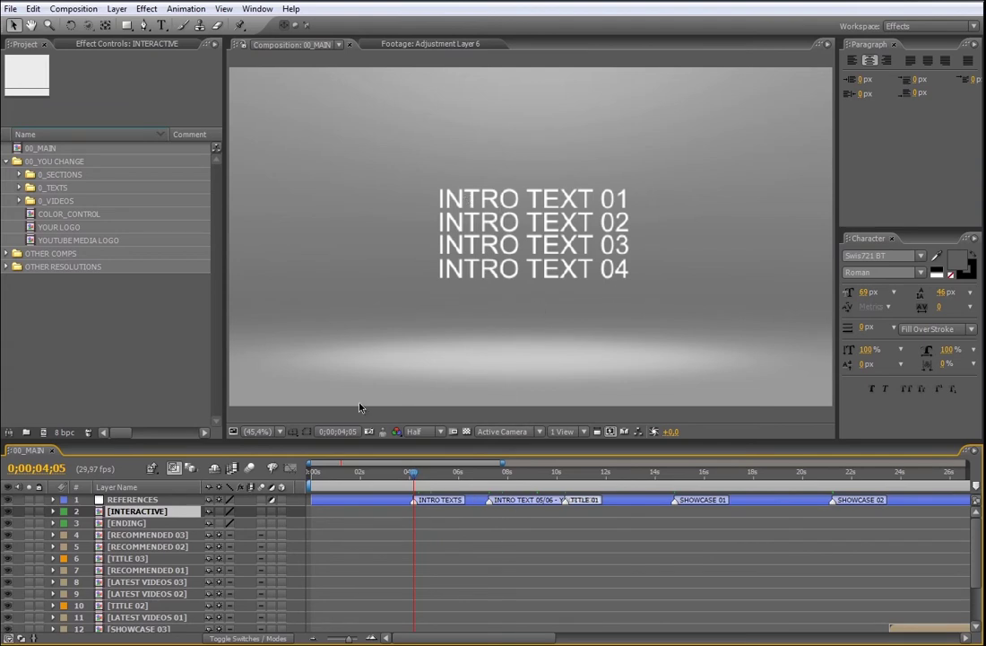
left_click(52, 187)
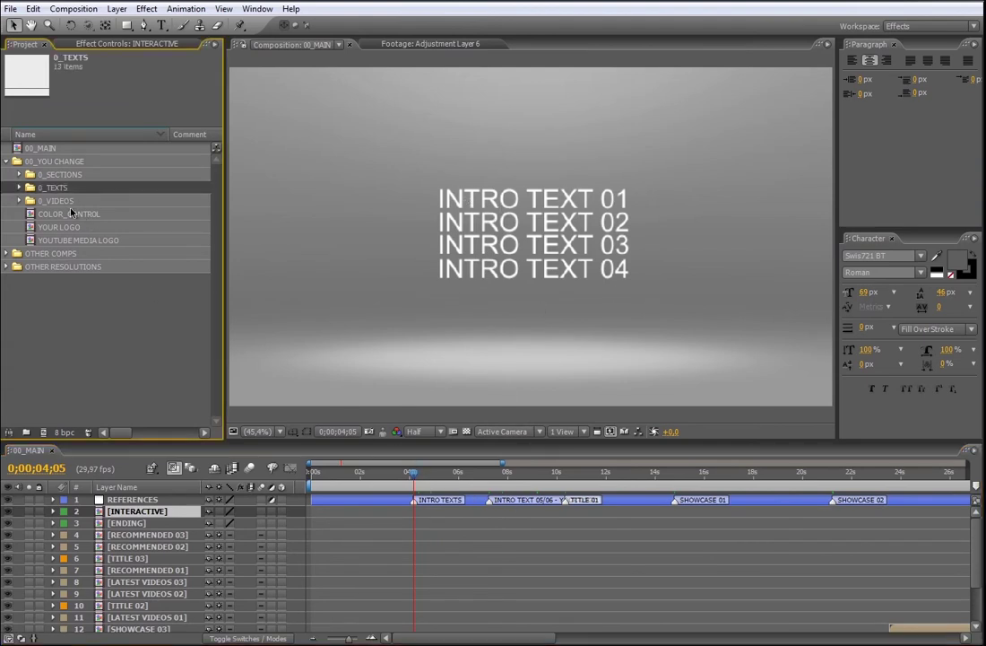
left_click(19, 188)
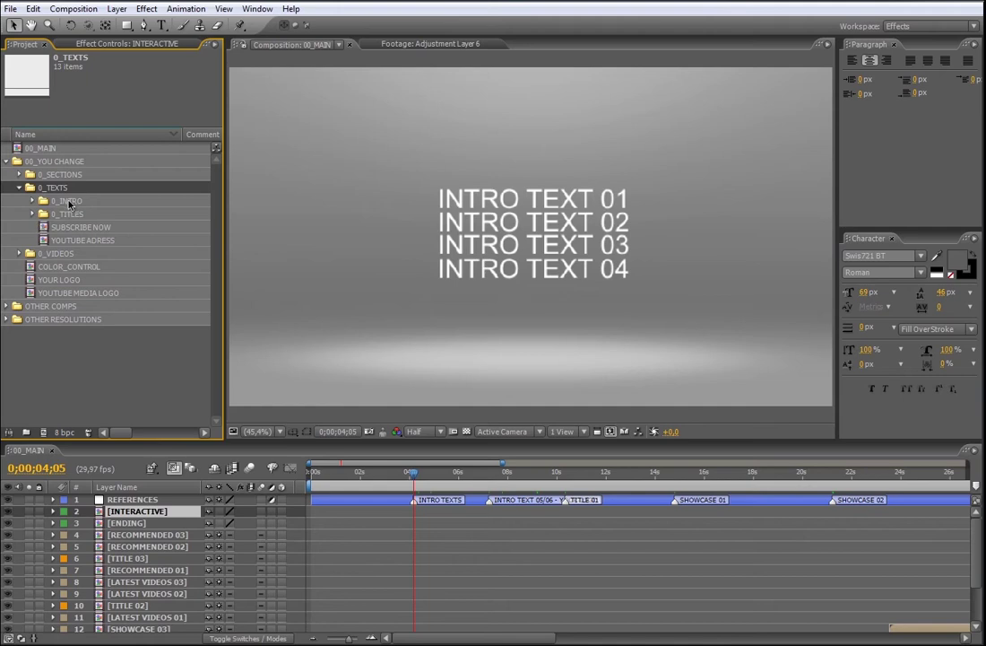
left_click(61, 201)
left_click(30, 200)
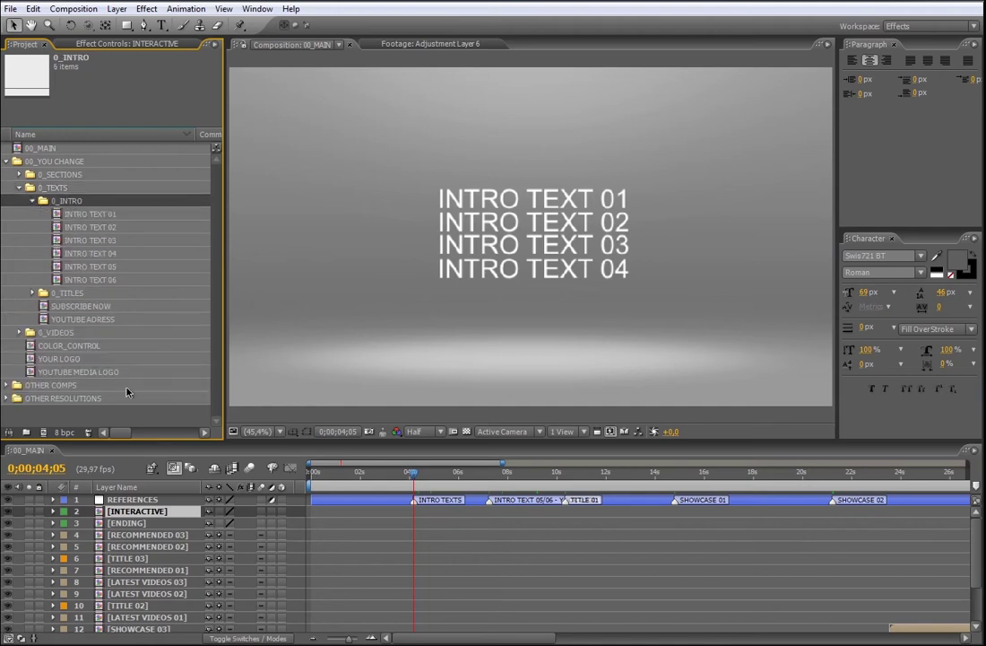
- Examine compositions INTRO TEXT 01 through INTRO TEXT 05 and compare the intro frames at 0;00;07;07 and 0;00;04;05
left_click(97, 213)
left_click(97, 227)
left_click(108, 240)
left_click(108, 253)
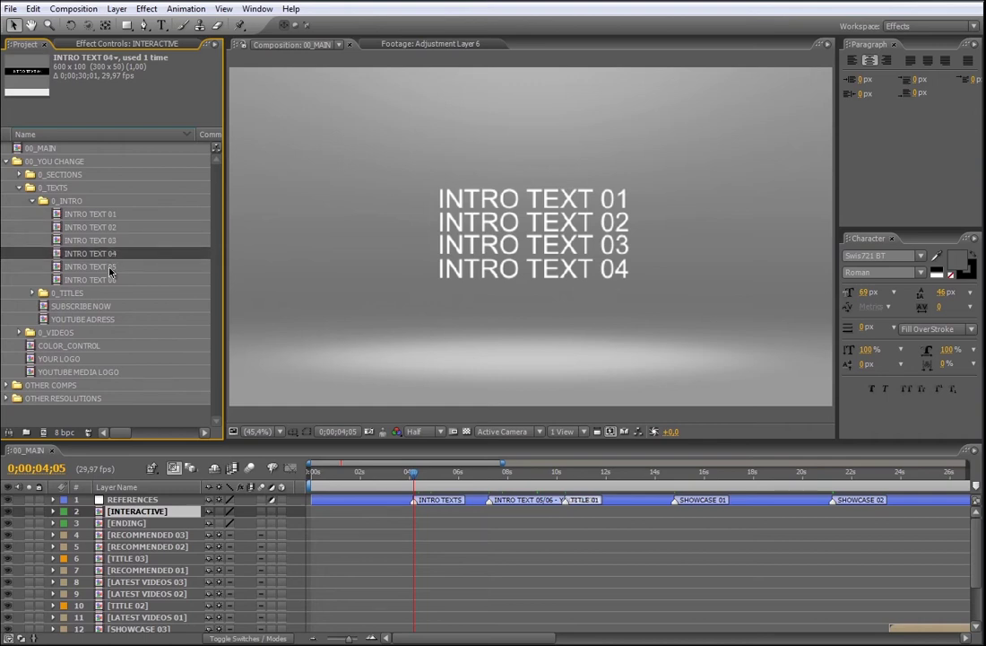
left_click(108, 267)
left_click(488, 482)
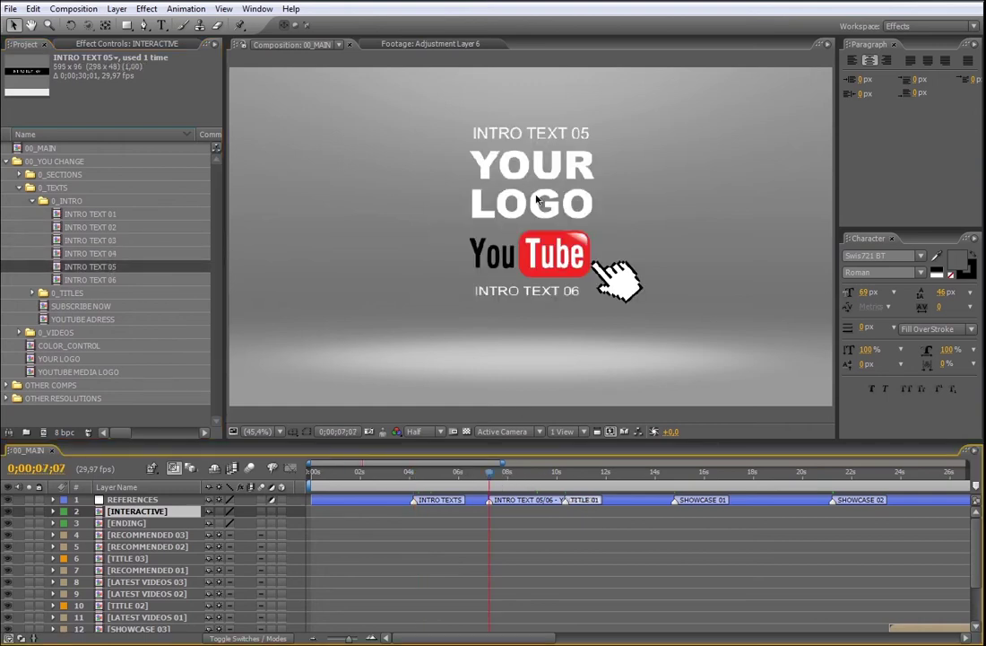
left_click(414, 483)
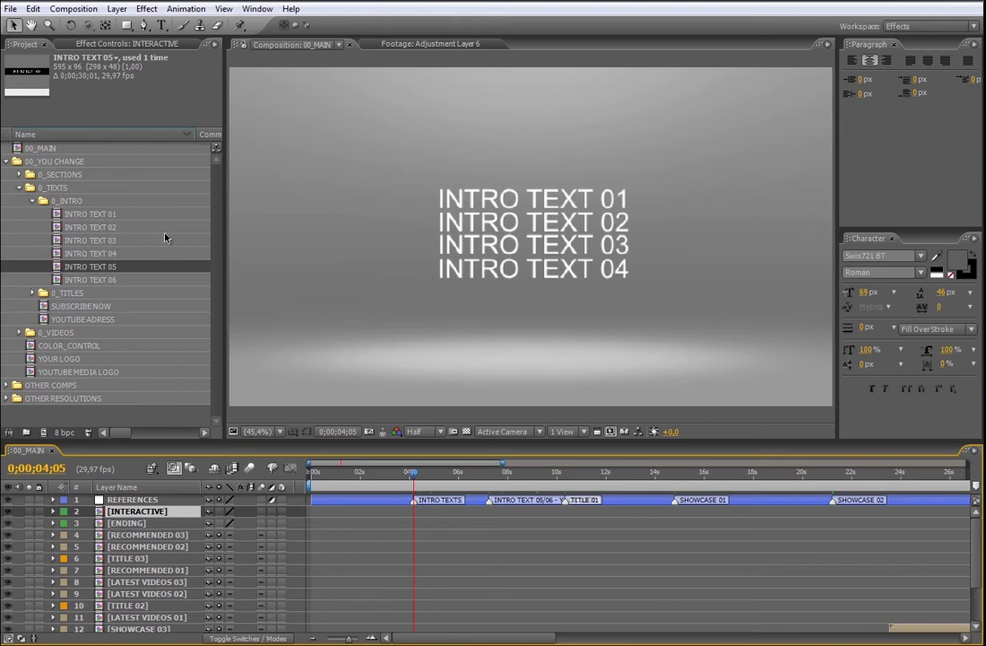
- Replace the text in composition INTRO TEXT 01 with ALWAYS and in INTRO TEXT 02 with HELPING
double_click(114, 216)
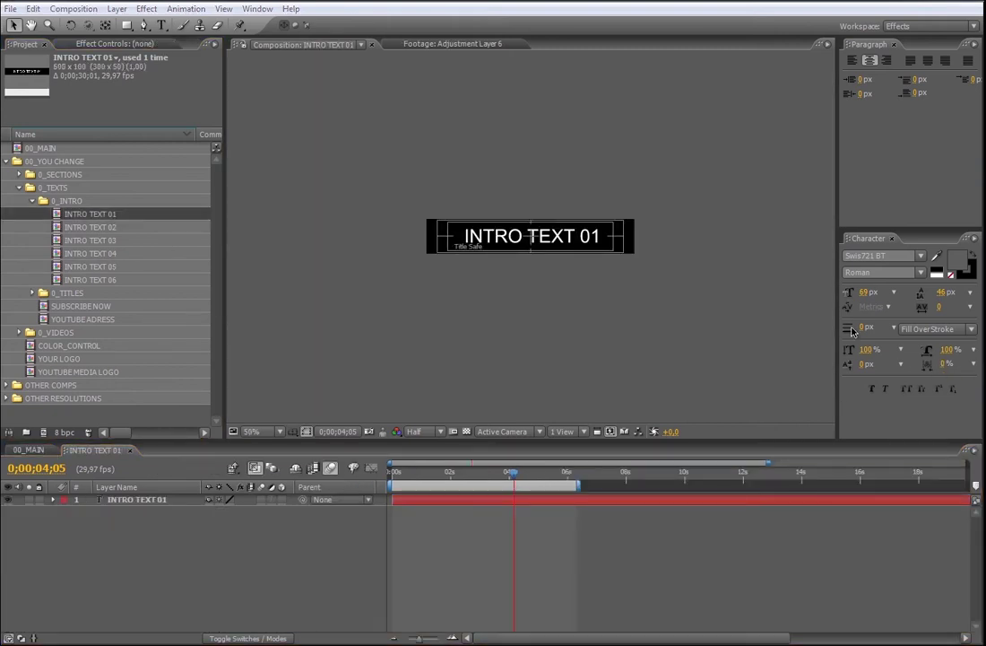
double_click(576, 504)
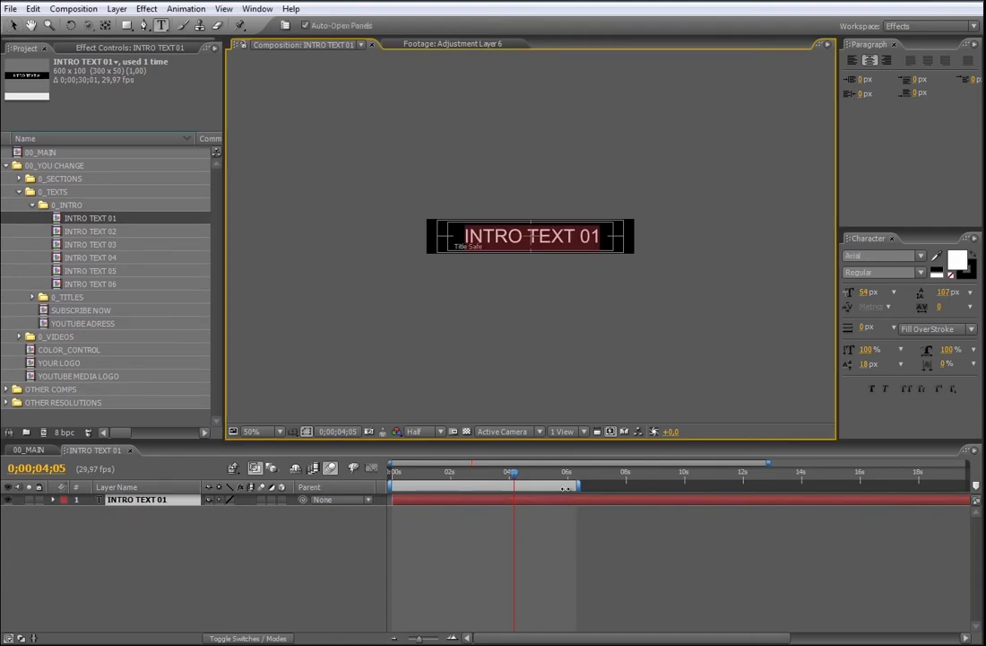
type("ALWAYS")
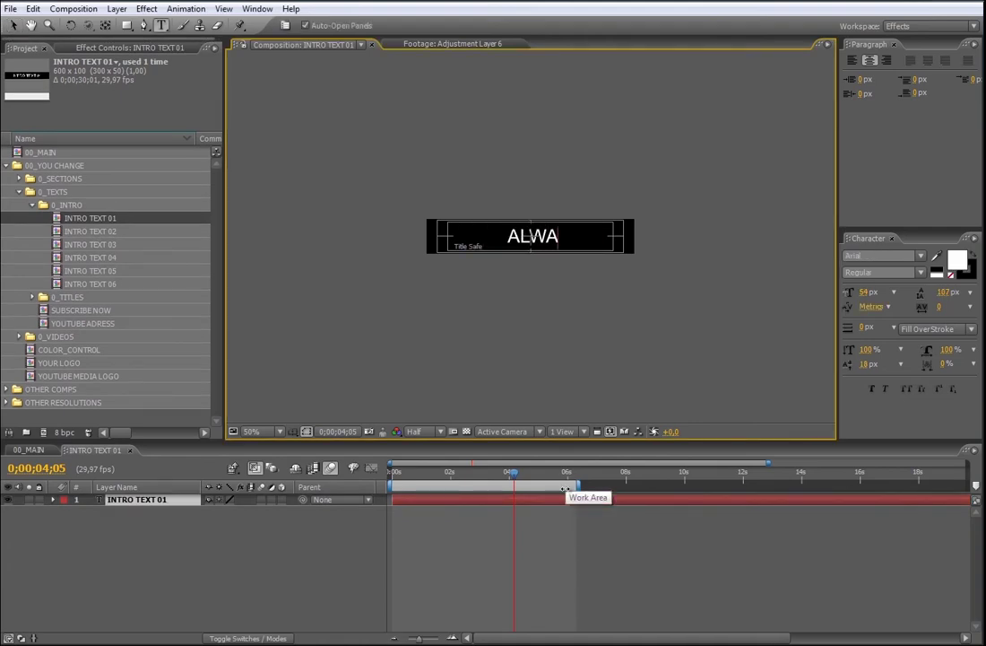
double_click(89, 232)
double_click(440, 498)
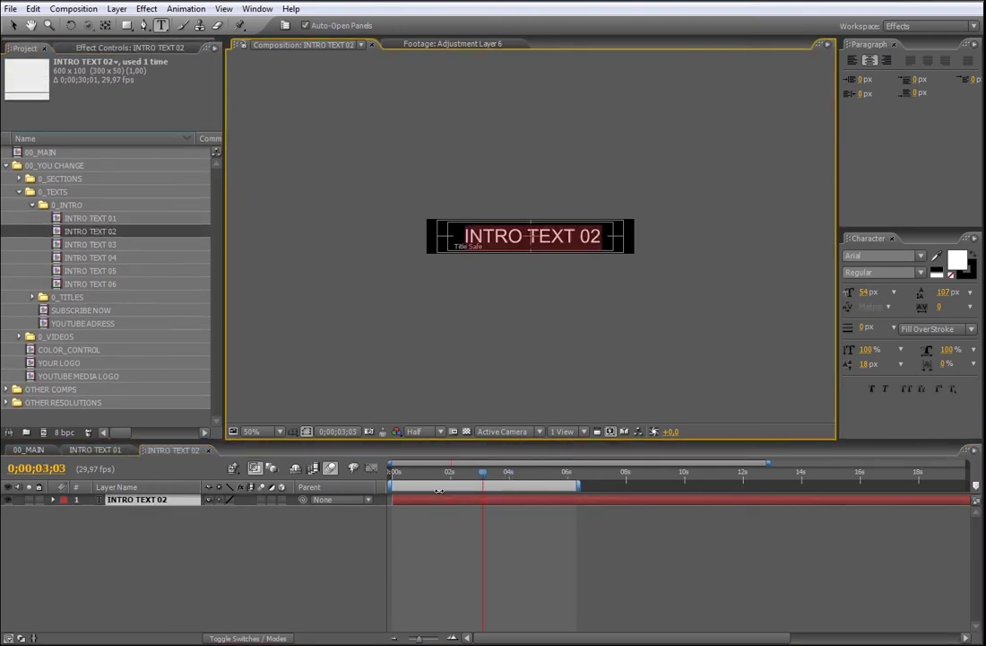
type("HELPIN")
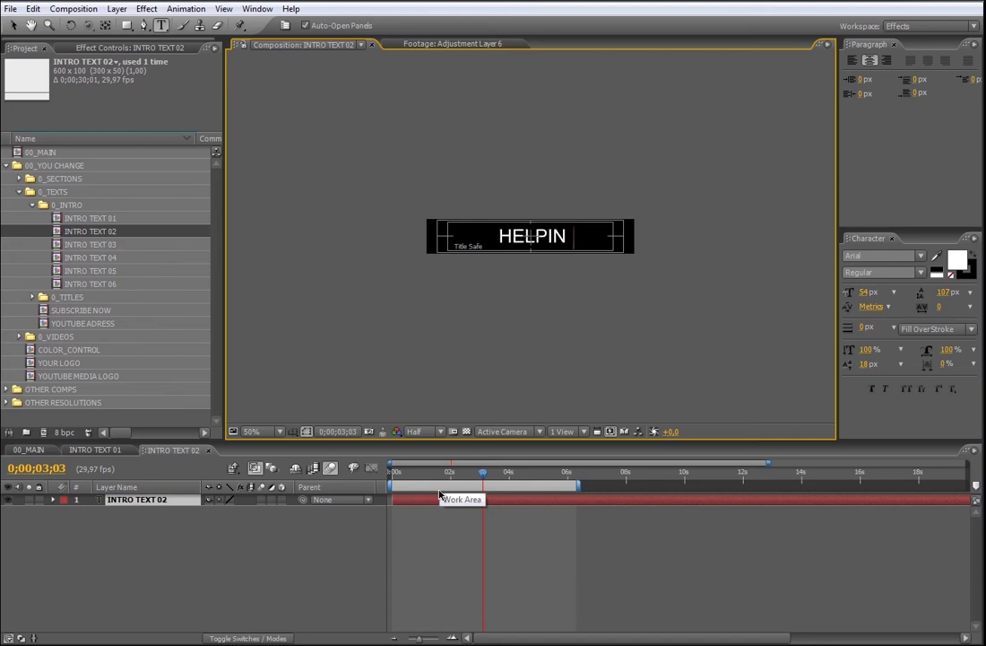
type("G")
- Replace the text in composition INTRO TEXT 03 with EDITORS and in INTRO TEXT 04 with WORLDWIDE
double_click(72, 244)
double_click(457, 500)
type("EDITORS")
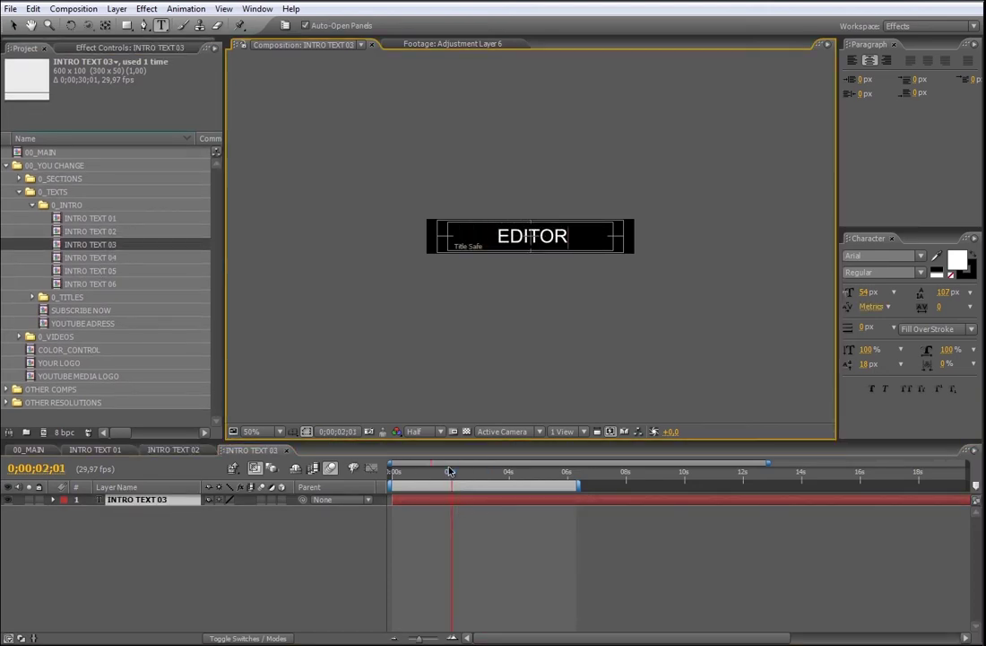
double_click(165, 257)
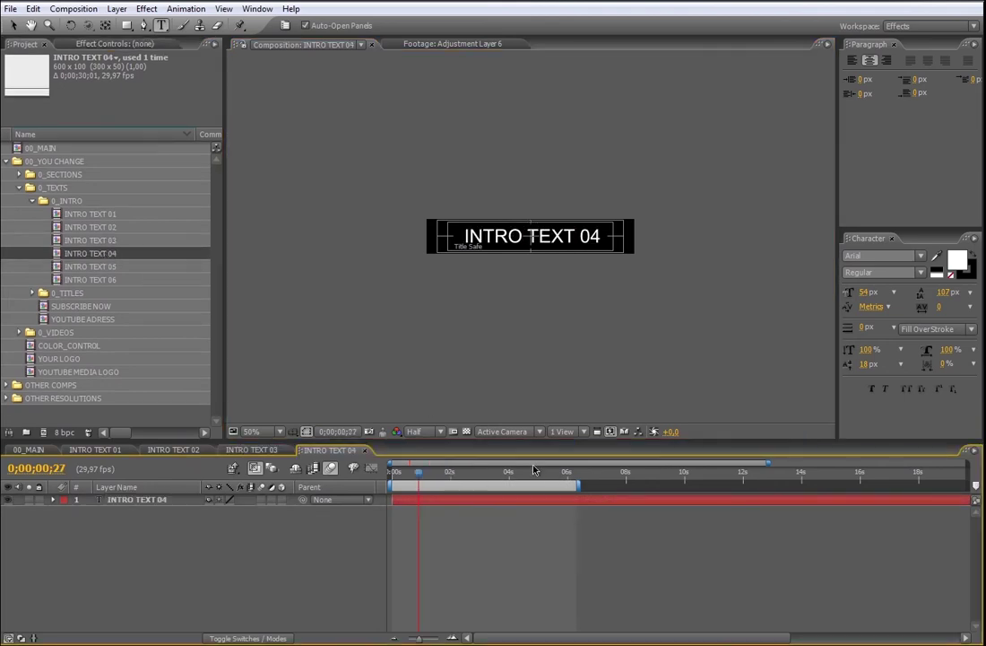
double_click(484, 500)
type("WORLDWIDE")
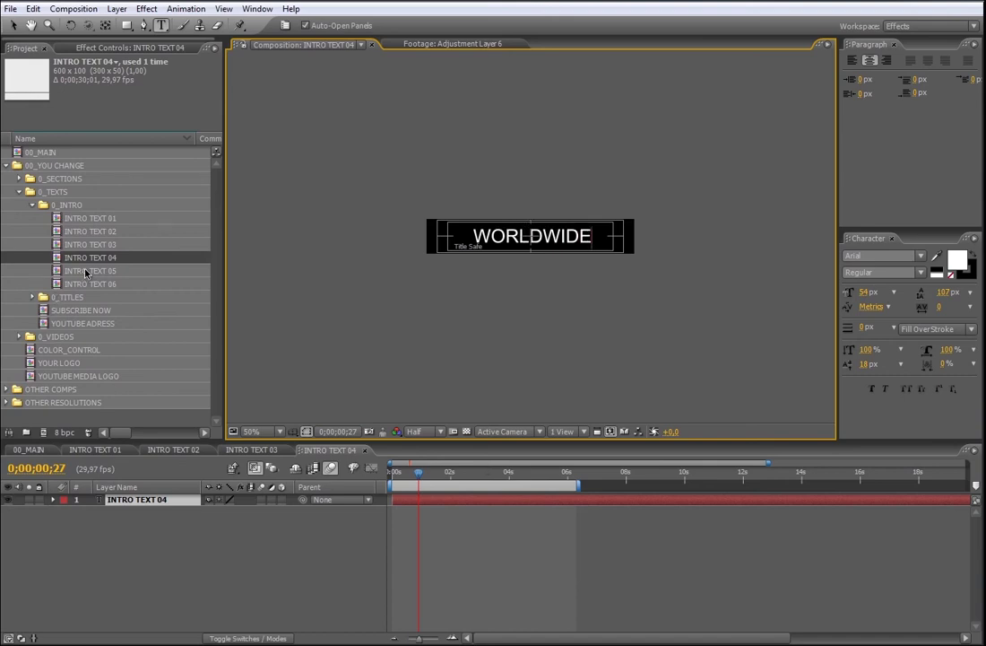
- Replace the text in composition INTRO TEXT 05 with VISIT NOW OUR
double_click(90, 270)
left_click(458, 484)
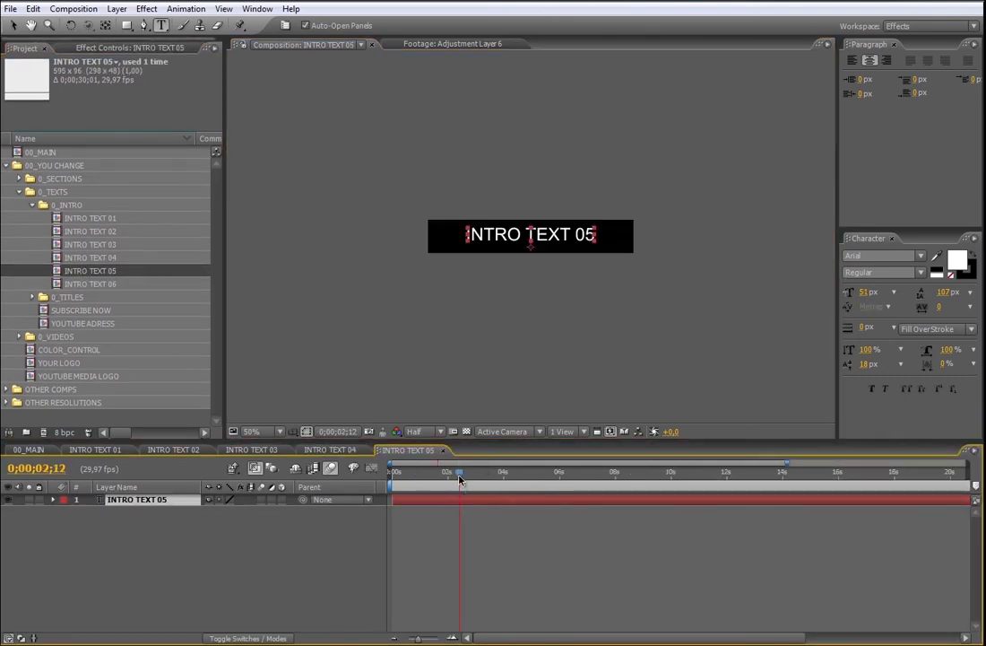
double_click(538, 498)
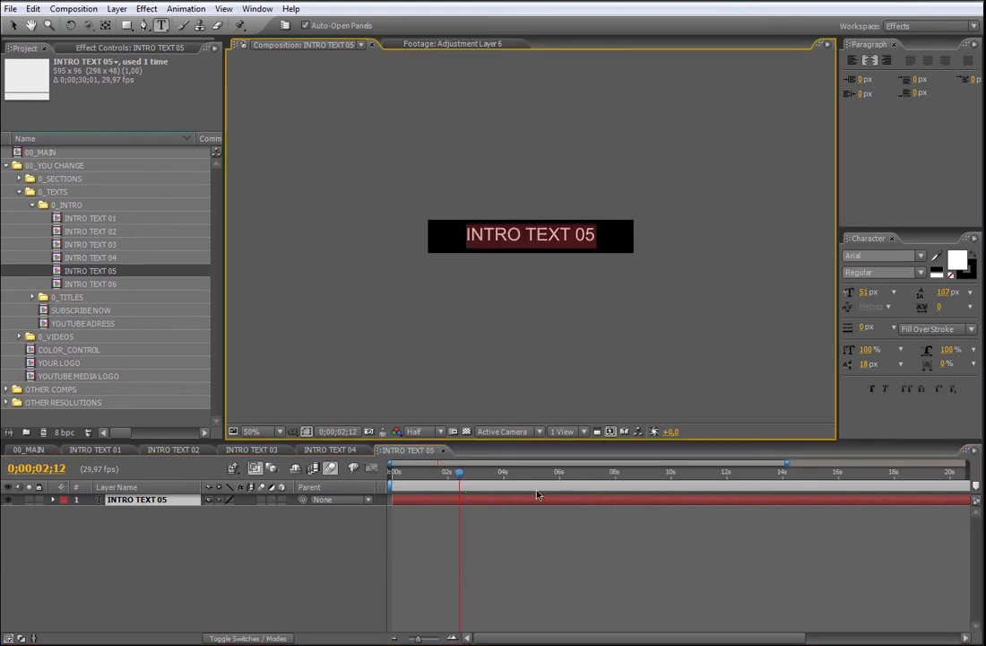
type("VIS")
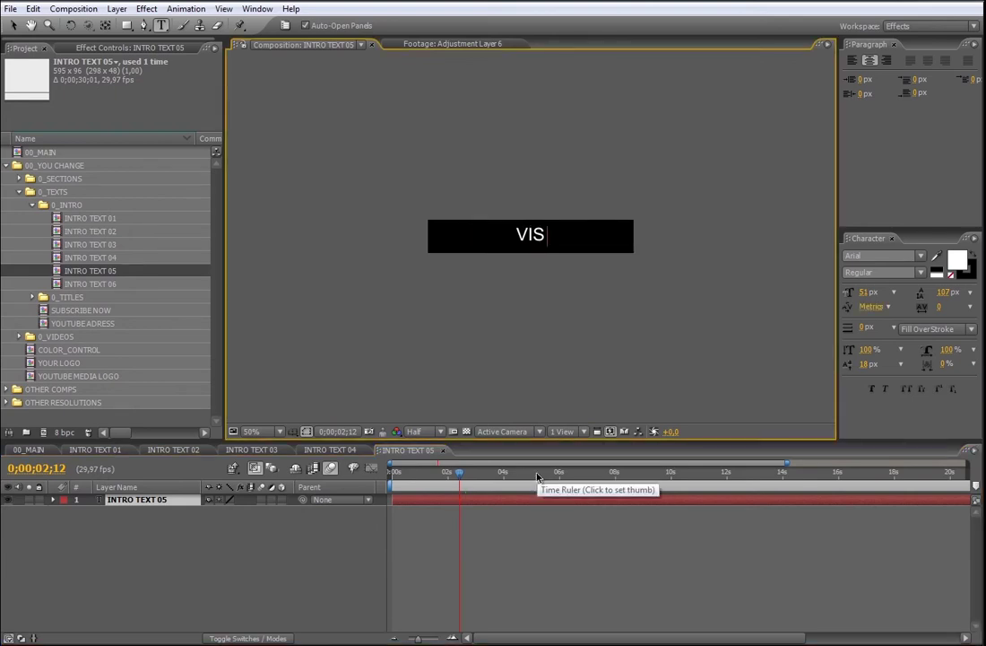
type("IT NOW OUT")
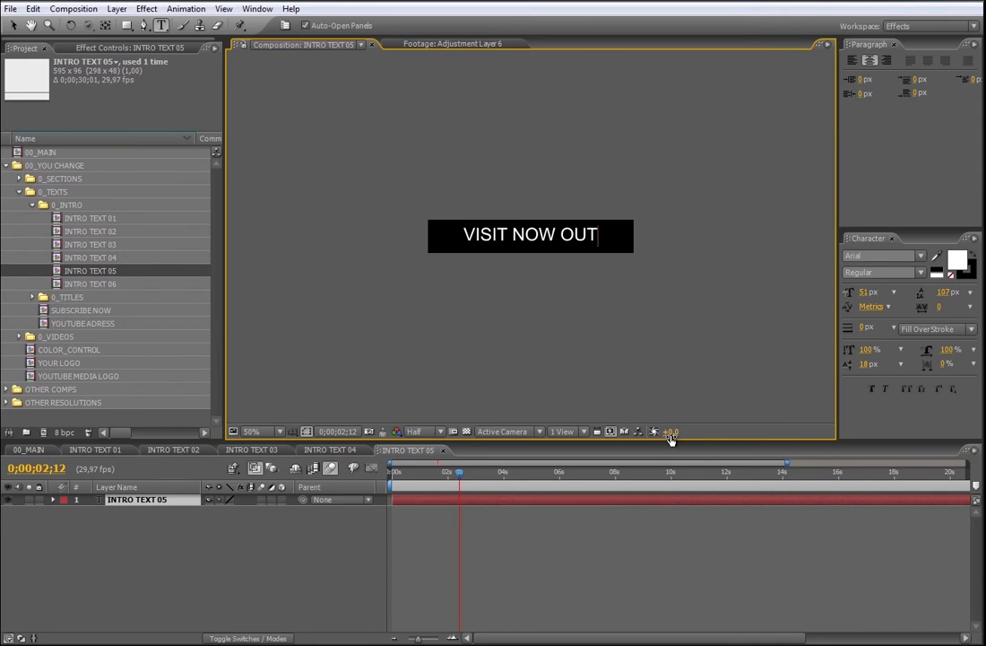
key("BackSpace")
type("R")
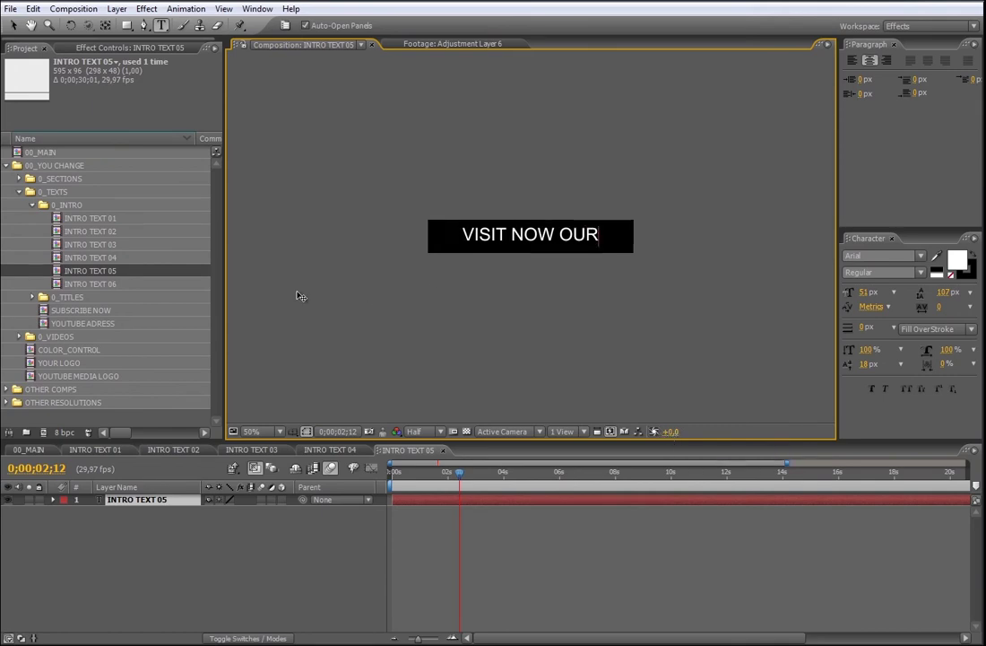
- Replace the text in composition INTRO TEXT 06 with CHANNEL
double_click(103, 285)
left_click_drag(465, 471, 480, 473)
key("ctrl+a")
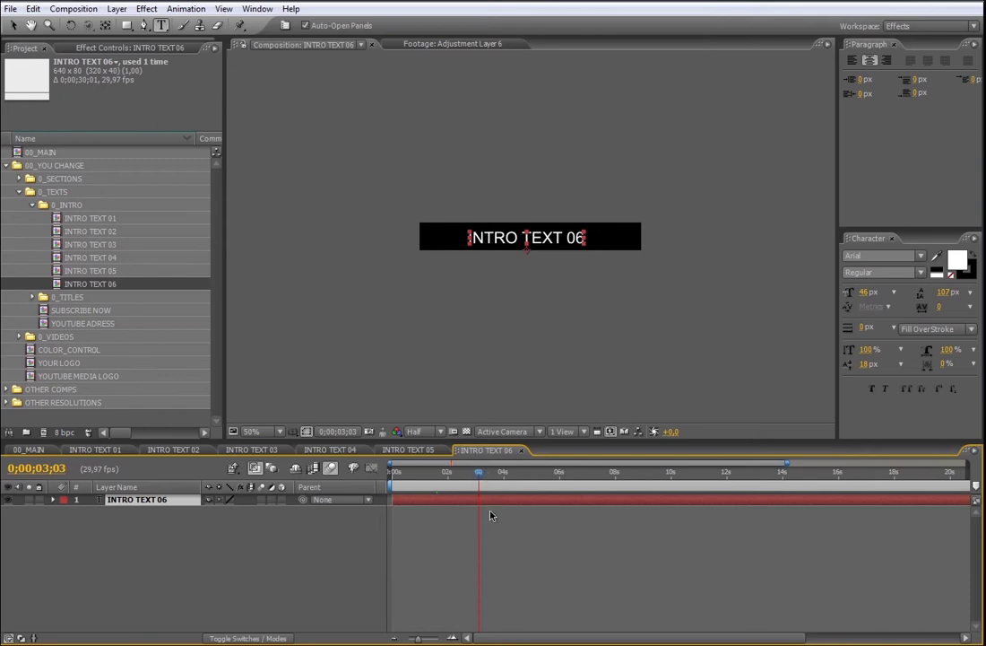
key("ctrl+a")
type("CH")
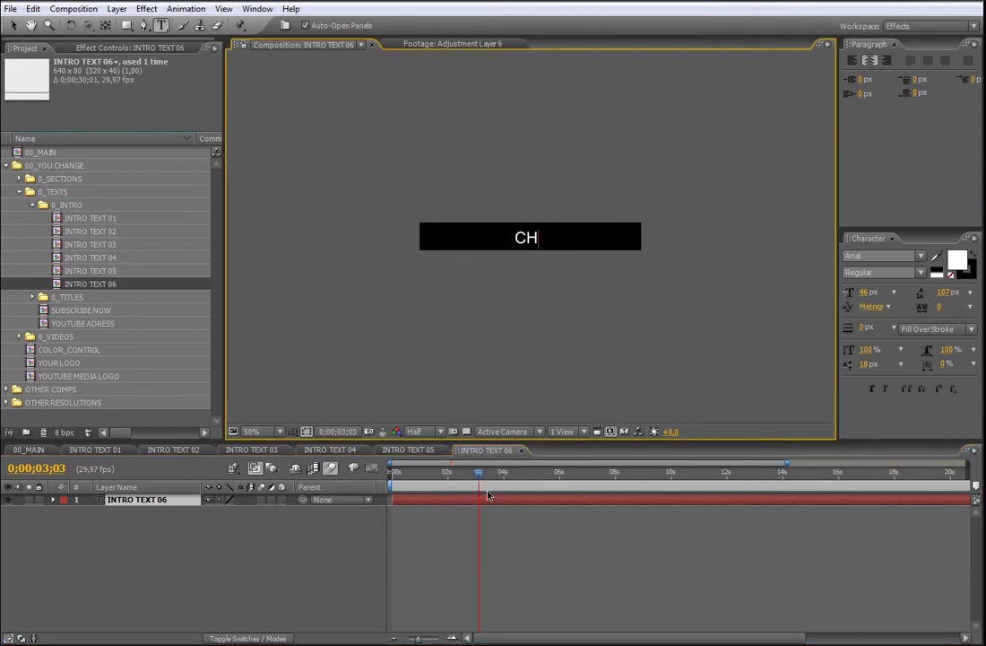
type("ANNEL")
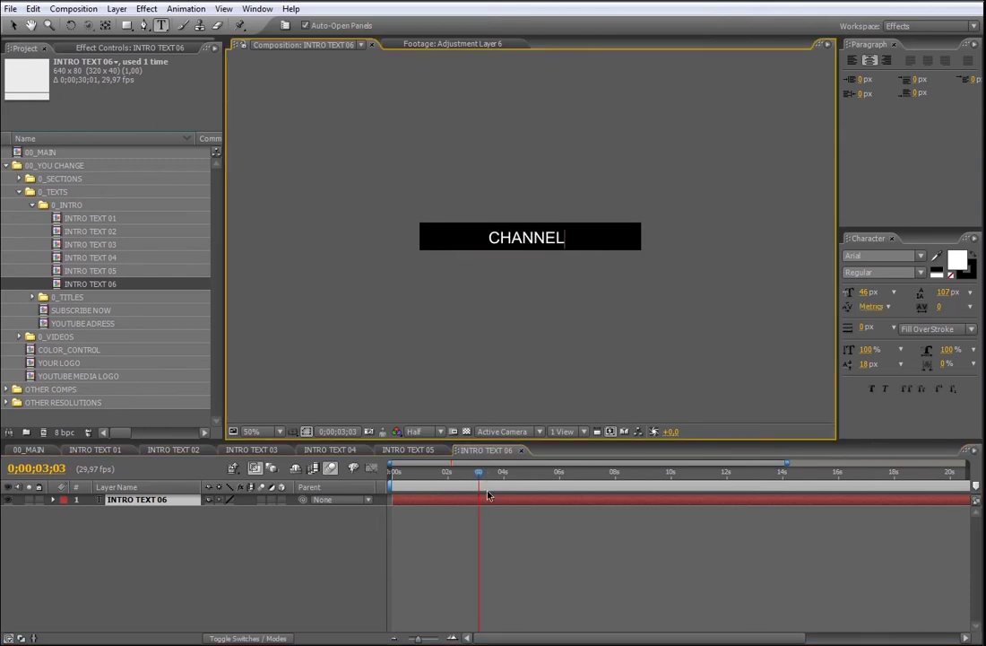
left_click(528, 520)
- Close the six INTRO TEXT compositions and go to the TITLE 01 marker at 0;00;10;12 in 00_MAIN
left_click(519, 450)
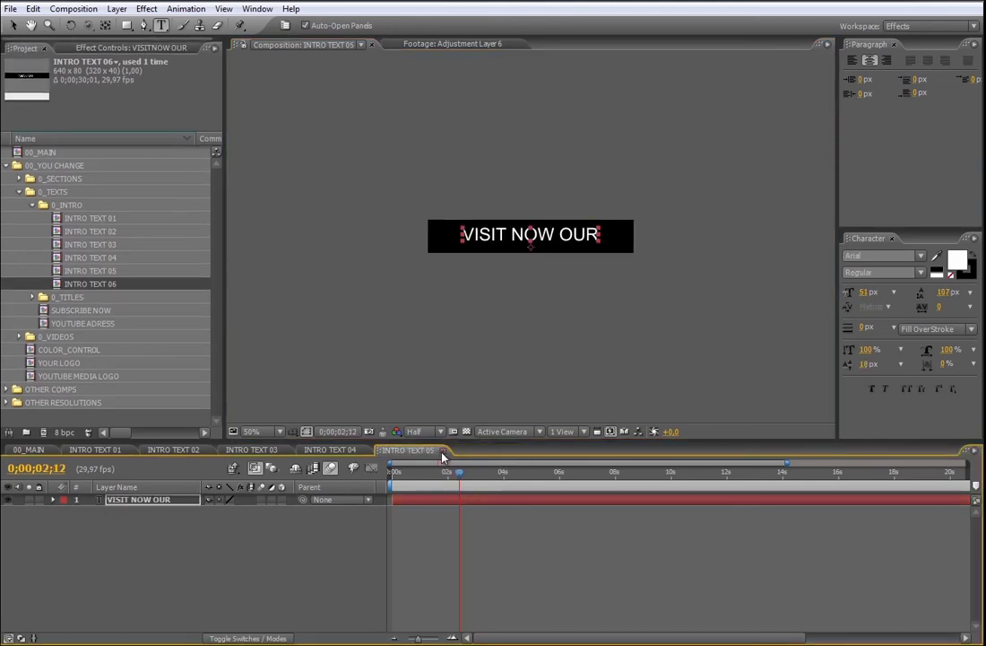
left_click(442, 451)
left_click(364, 451)
left_click(286, 450)
left_click(208, 450)
left_click(130, 450)
left_click_drag(504, 472, 567, 487)
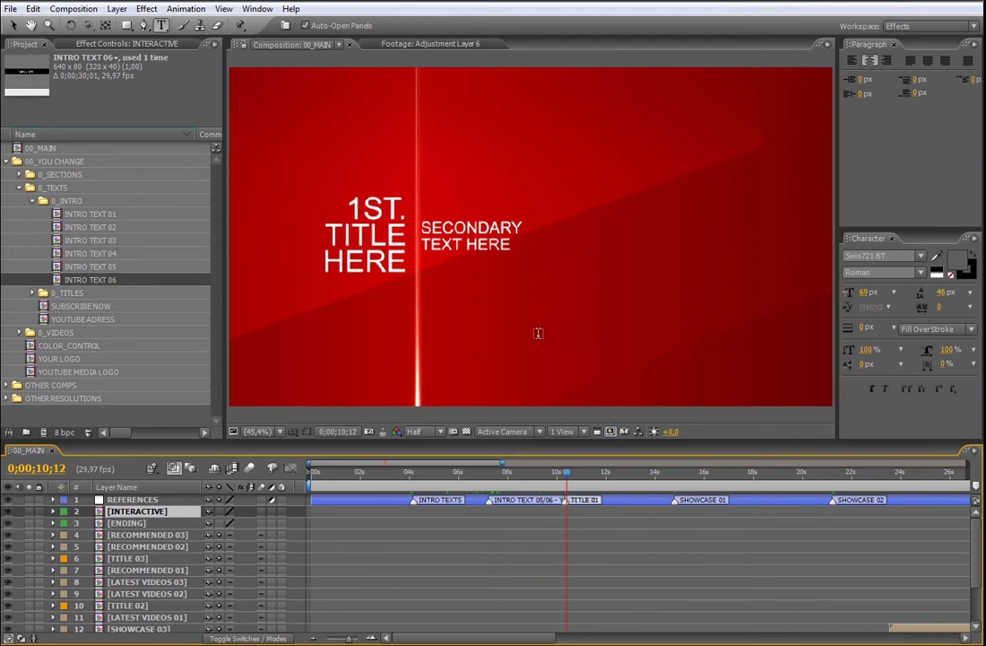
- Expand the 0_TITLES folder and open composition TEXT TITLE 01 with the Selection tool active
left_click(14, 24)
left_click(73, 299)
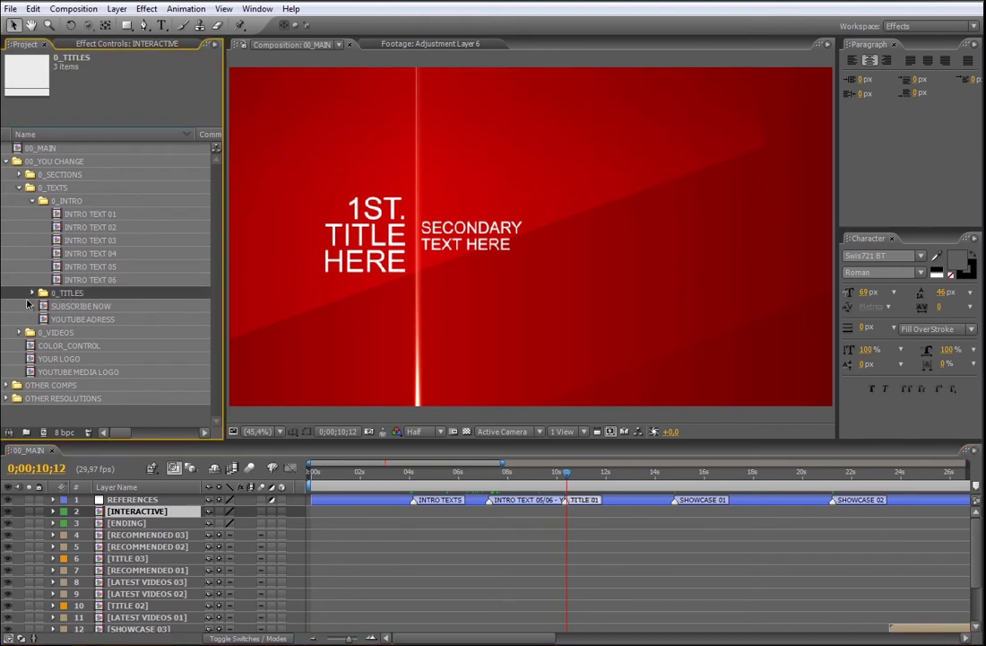
left_click(34, 294)
key("Down")
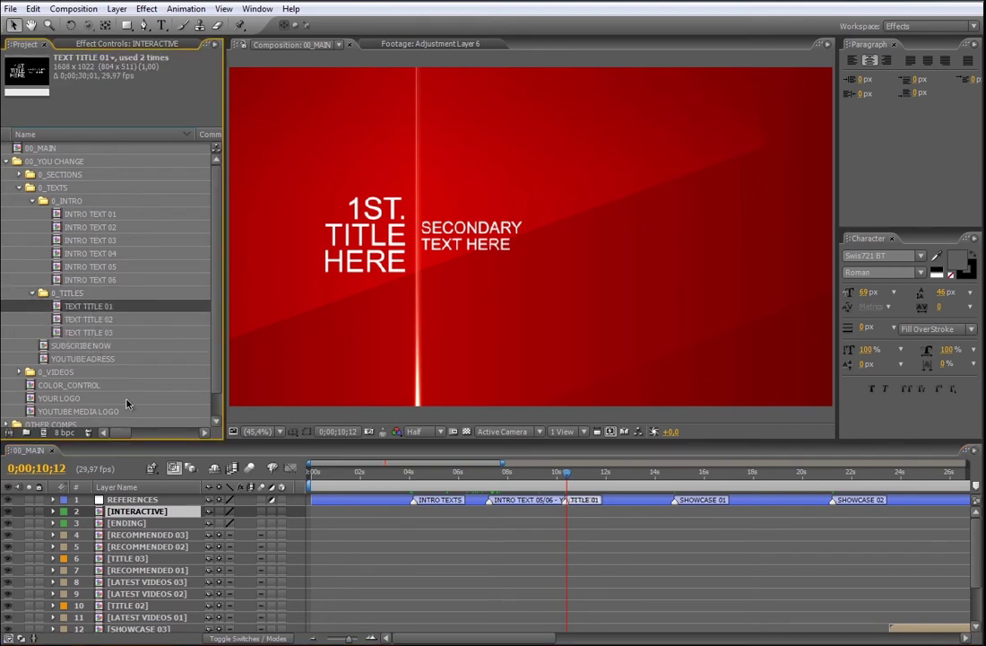
double_click(96, 307)
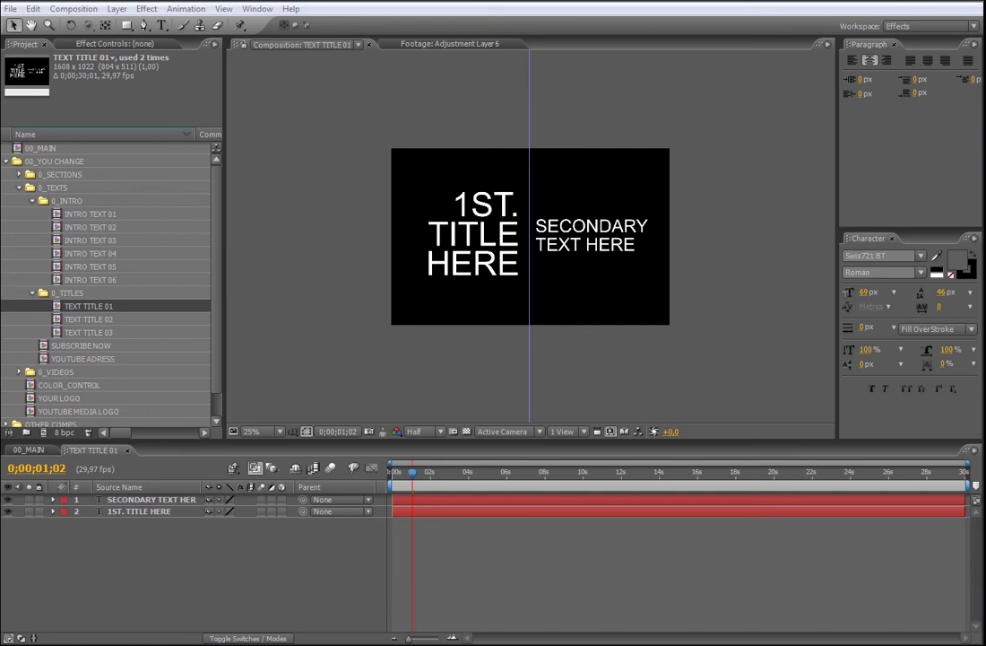
- Replace the main title in TEXT TITLE 01 with OUR SHOW CASE, one word per line
left_click(465, 504)
double_click(455, 513)
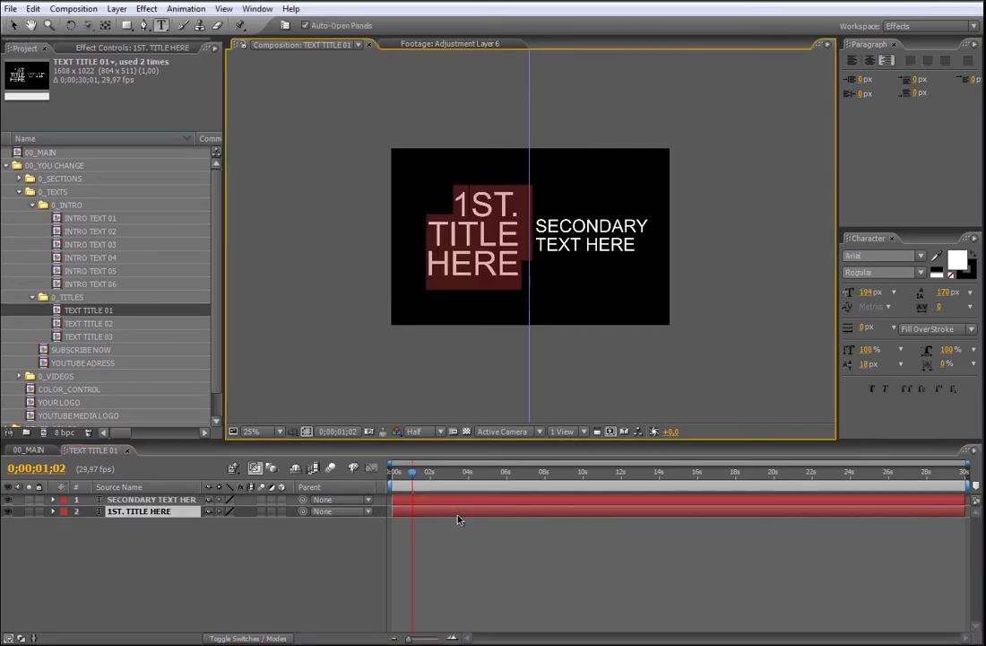
type("OUR SHOWCASE")
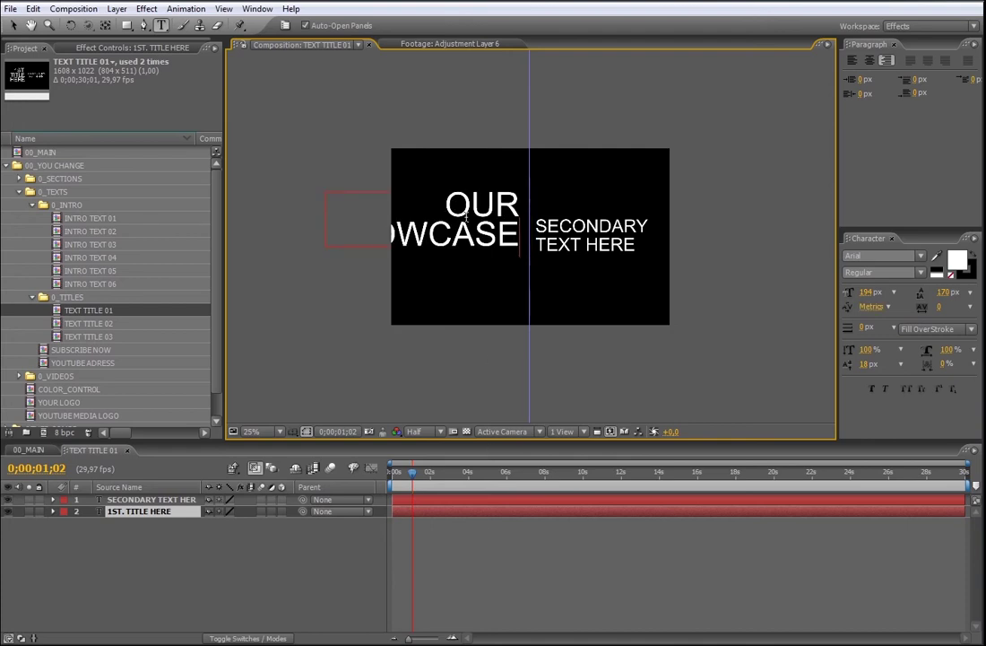
key("Return")
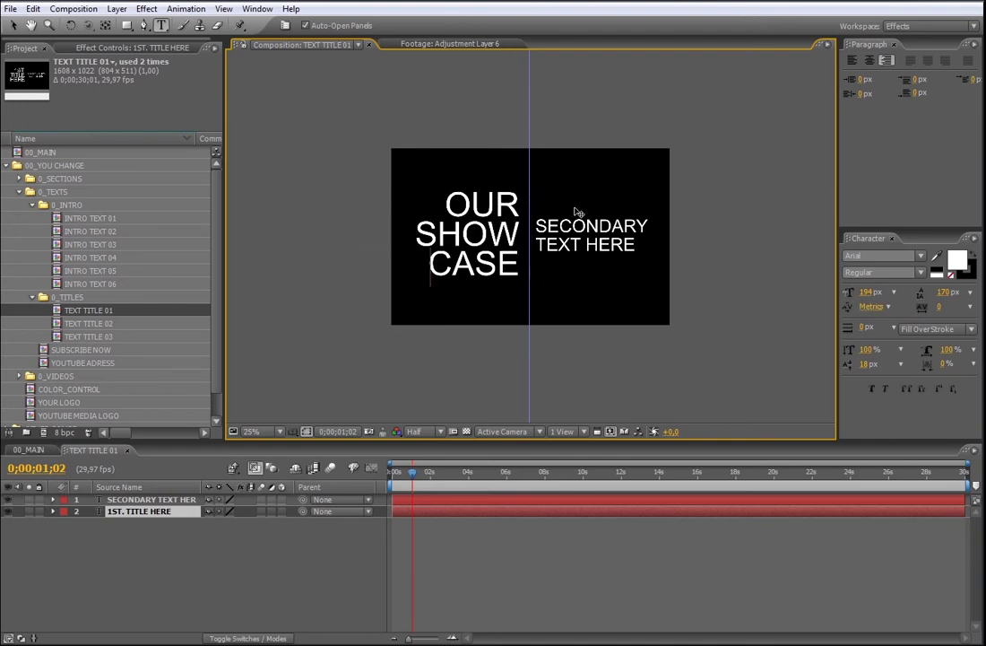
- Replace the secondary text in TEXT TITLE 01 with BEST SELLERS TEMPLATE, one word per line
double_click(566, 500)
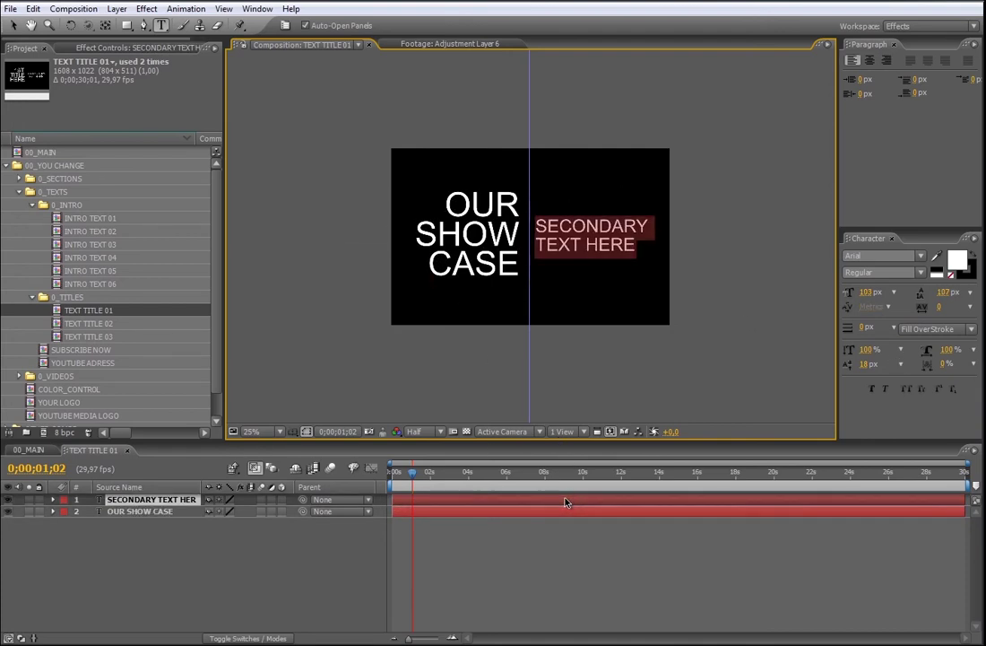
type("BEST")
key("Return")
type("SELLE ")
type("S")
key("Return")
type("IT")
key("BackSpace")
key("BackSpace")
type("TEMP")
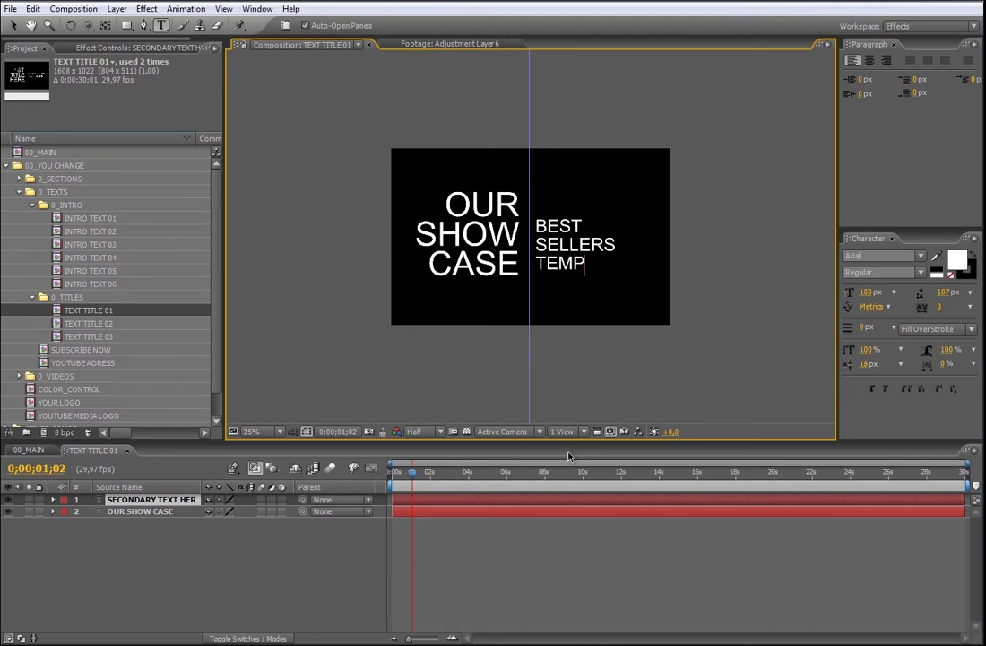
type("LATE")
left_click(531, 557)
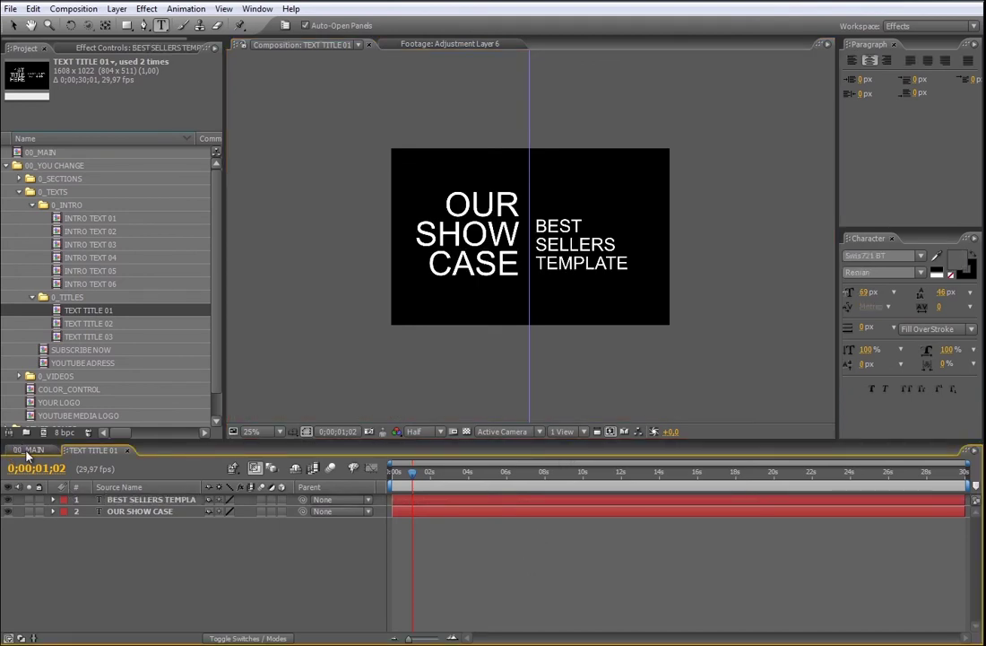
- Check the edited title in 00_MAIN and go to the SHOWCASE 01 marker at 0;00;14;24
left_click(27, 449)
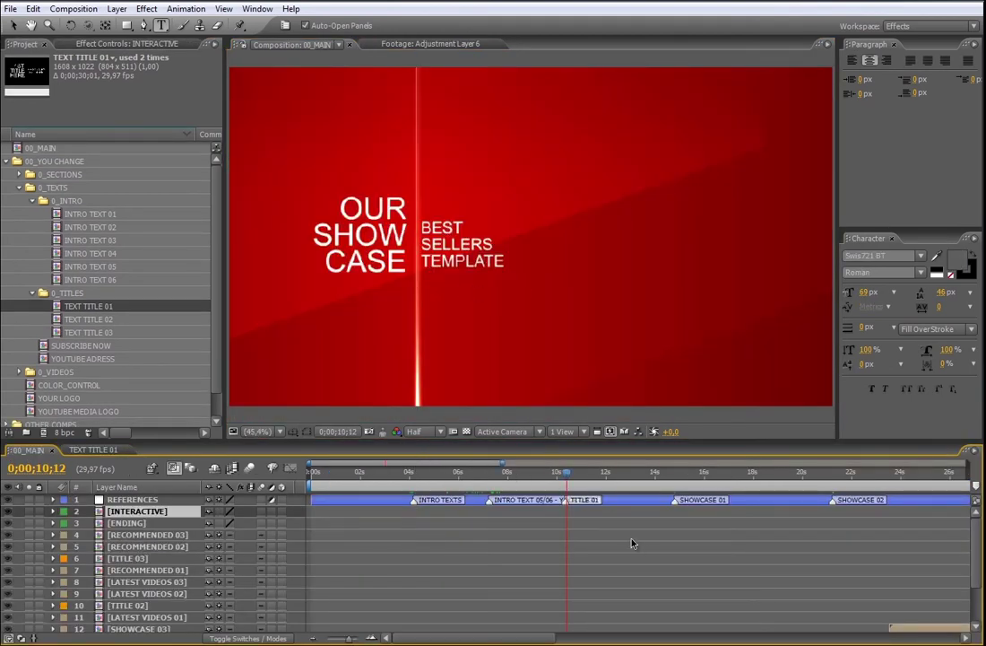
left_click(674, 481)
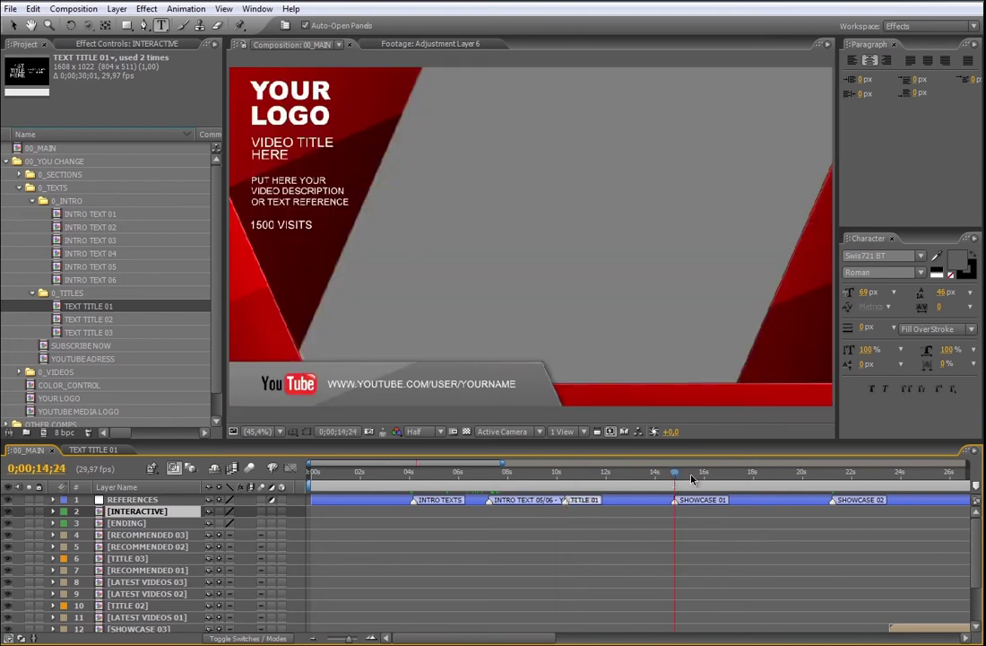
key("v")
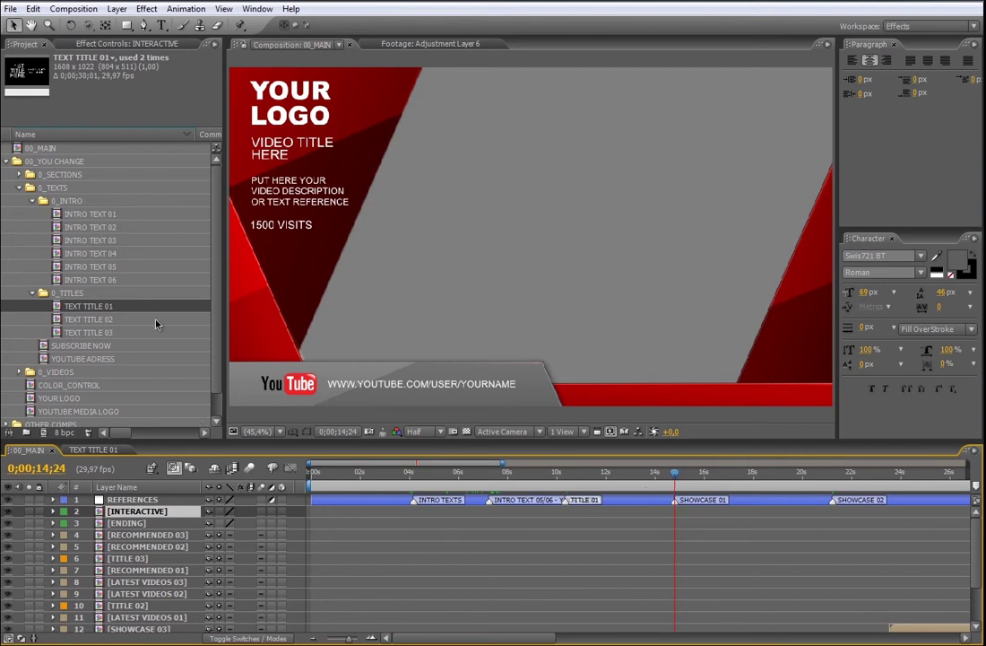
- Expand the 0_SECTIONS folder and open composition SHOWCASE 01
left_click(19, 174)
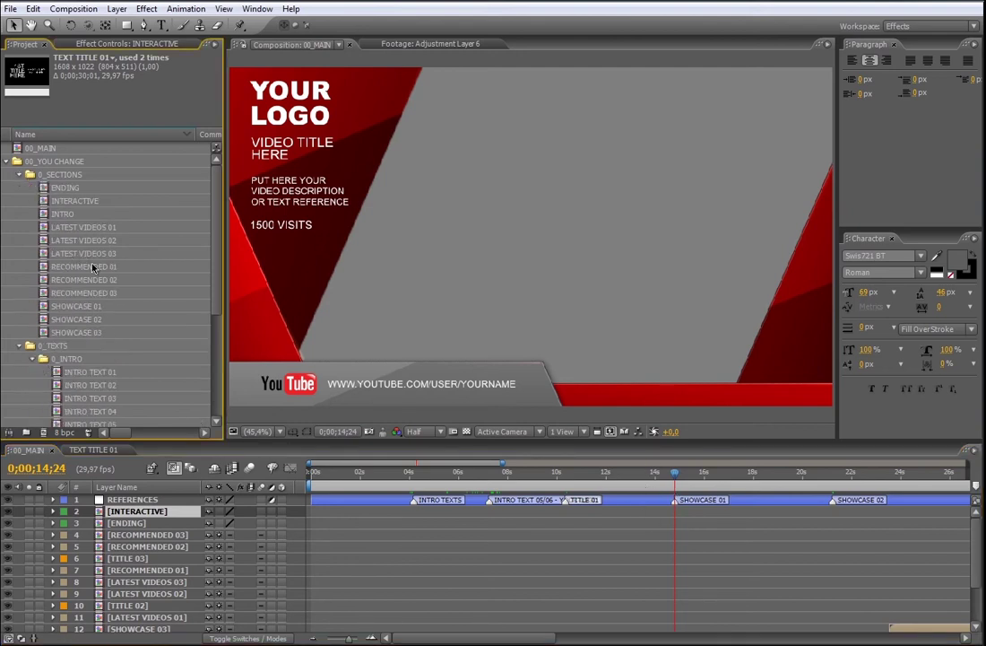
left_click(89, 311)
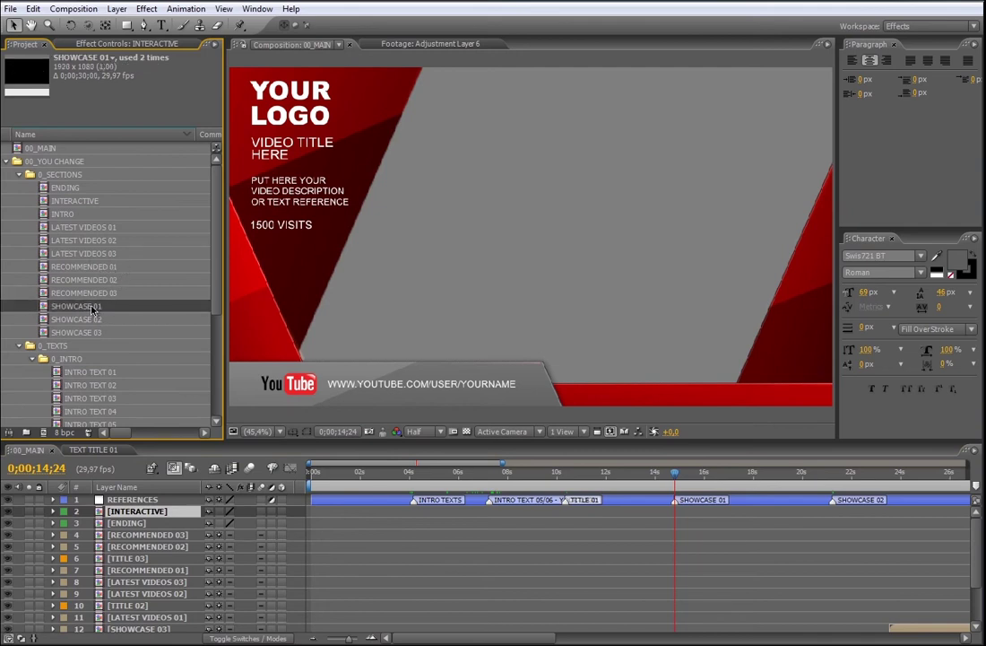
double_click(92, 310)
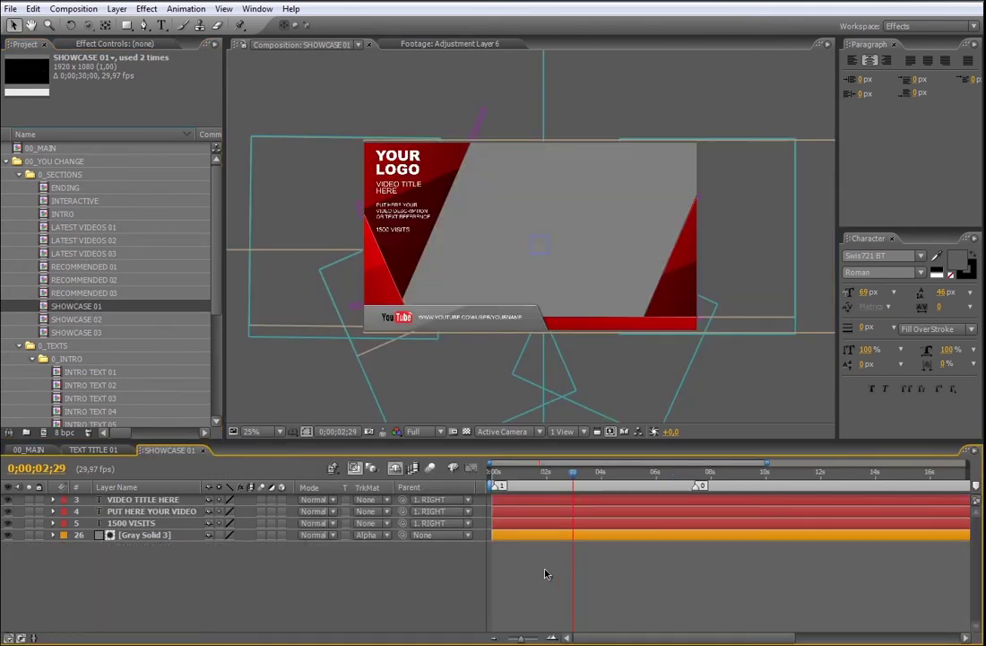
- Hide the Parent and Modes columns in the SHOWCASE 01 timeline
right_click(409, 487)
left_click(441, 501)
right_click(372, 490)
left_click(409, 498)
- Select the VIDEO TITLE HERE layer, set the composition magnification to Fit, and select the PUT HERE YOUR VIDEO description layer
left_click(449, 500)
left_click(254, 432)
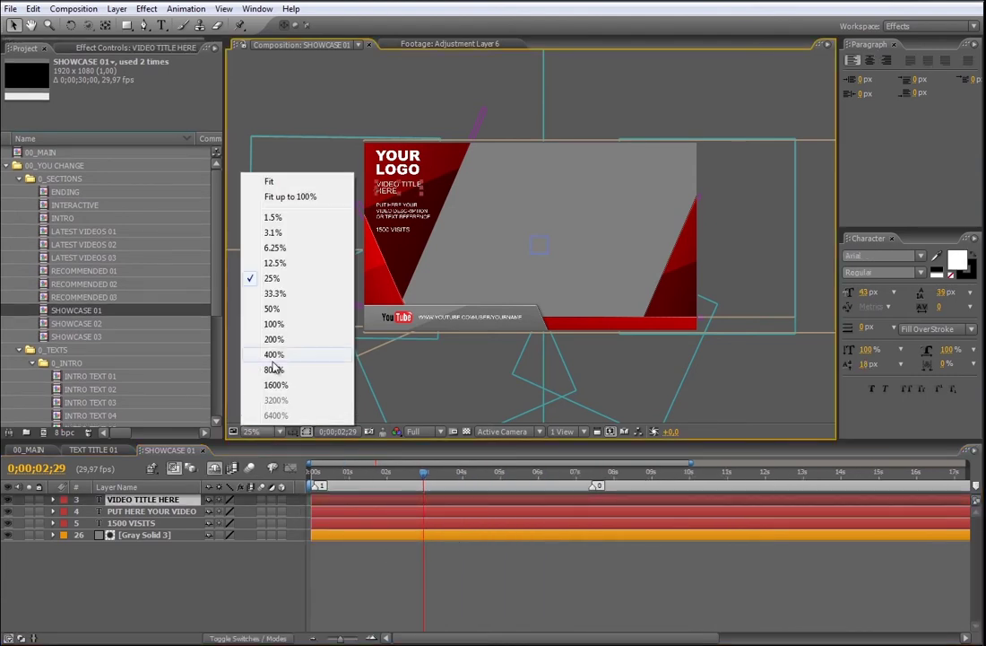
left_click(269, 182)
left_click(430, 511)
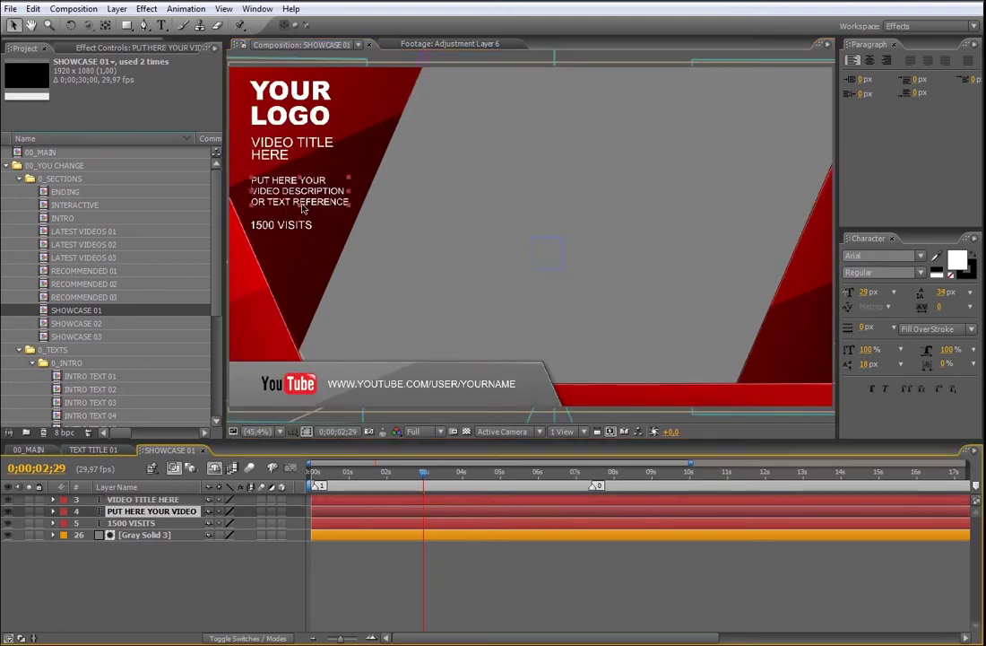
- Replace the SHOWCASE 01 title with "SOCIAL NETWORK" and its description with "1 MINUTE LONG", "NO PLUGINS NEEDED", "3D MEDIA LOGOS" on three lines
left_click(278, 225)
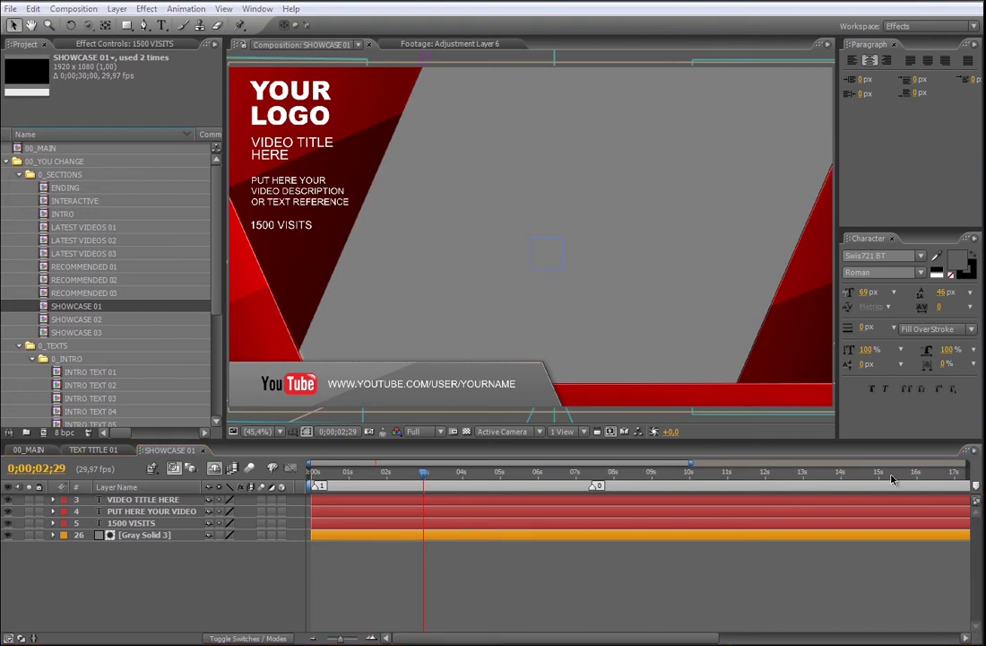
double_click(441, 501)
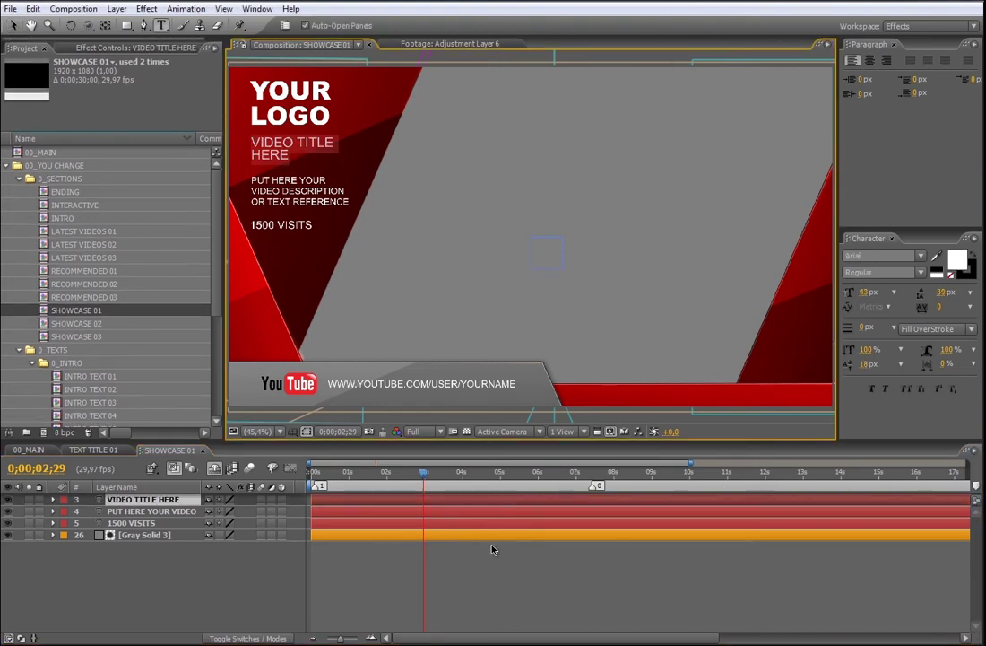
type("SOCIAL NETWORK")
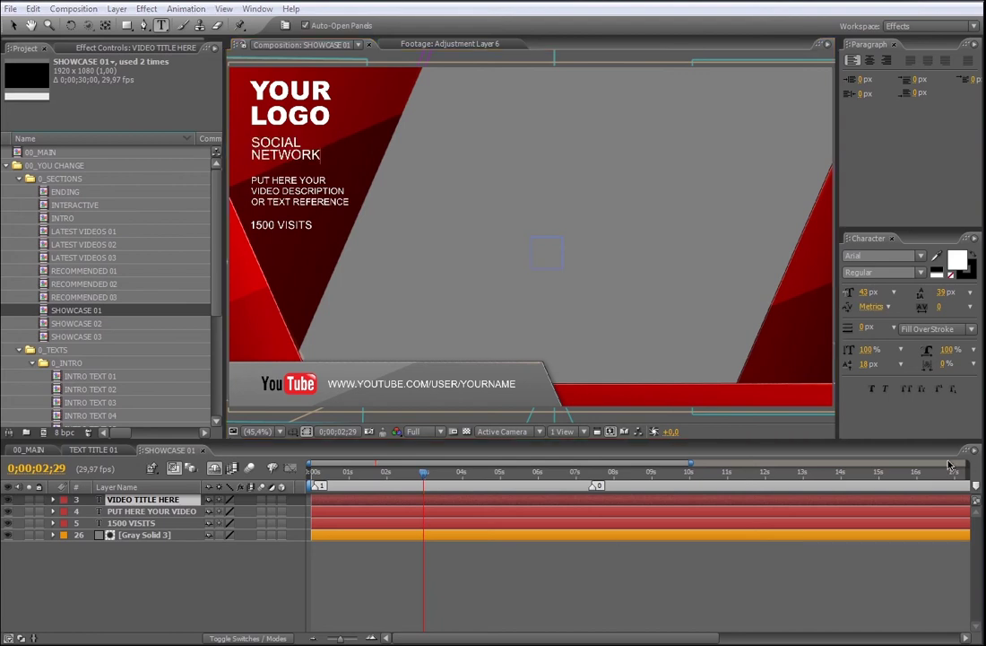
left_click(453, 515)
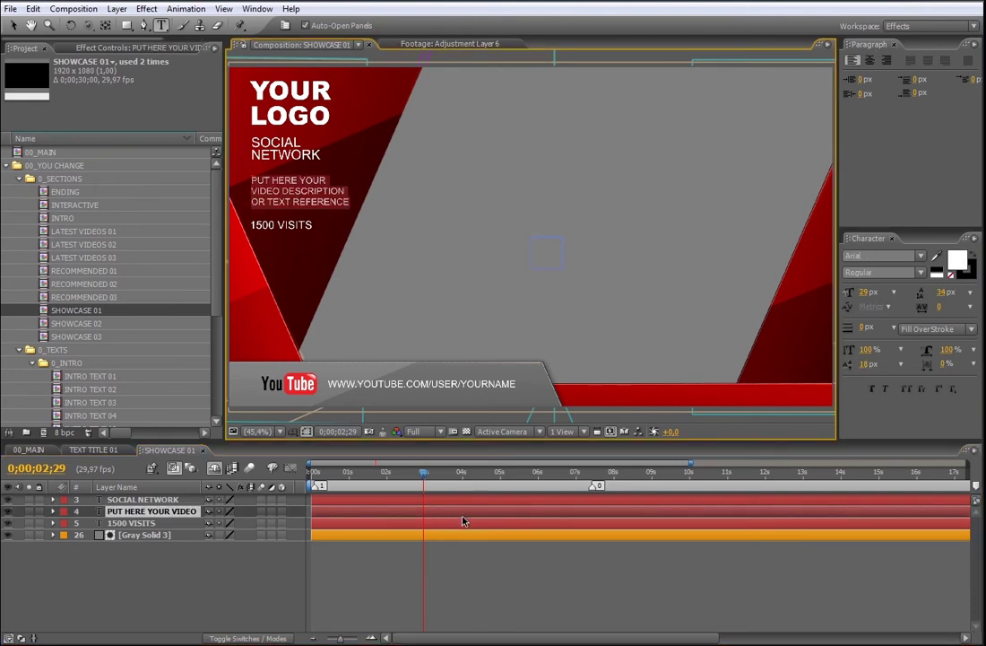
type("1 MINUTE LONG NO PLUGINS NEEDED 3D MEDIA LOGOS")
- Change the number in the visits text layer to 350 and return to the Selection tool
double_click(451, 523)
left_click(271, 225)
left_click_drag(273, 226, 250, 223)
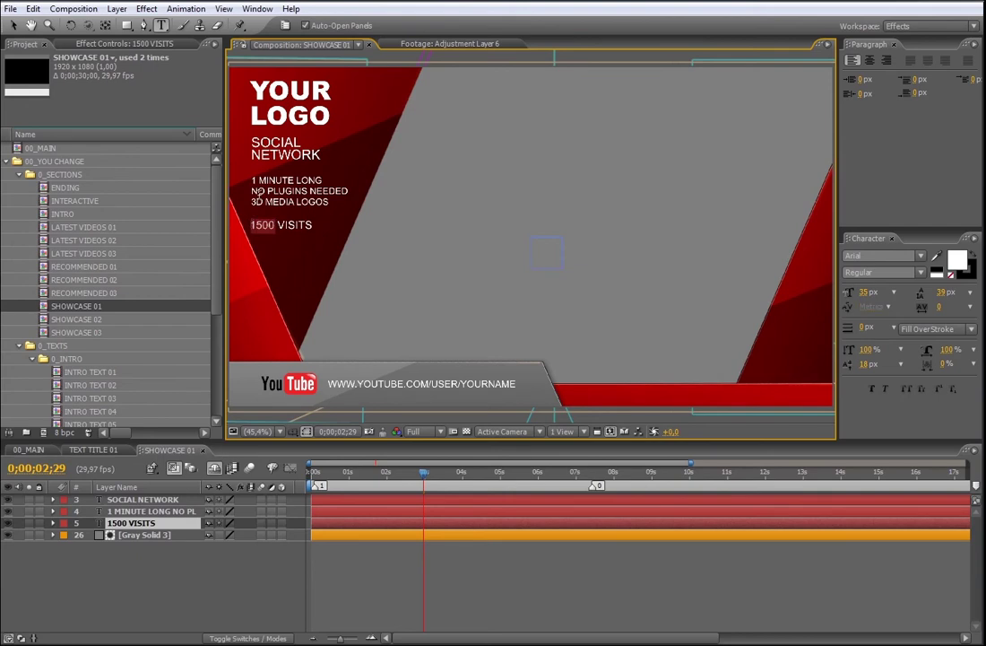
type("350")
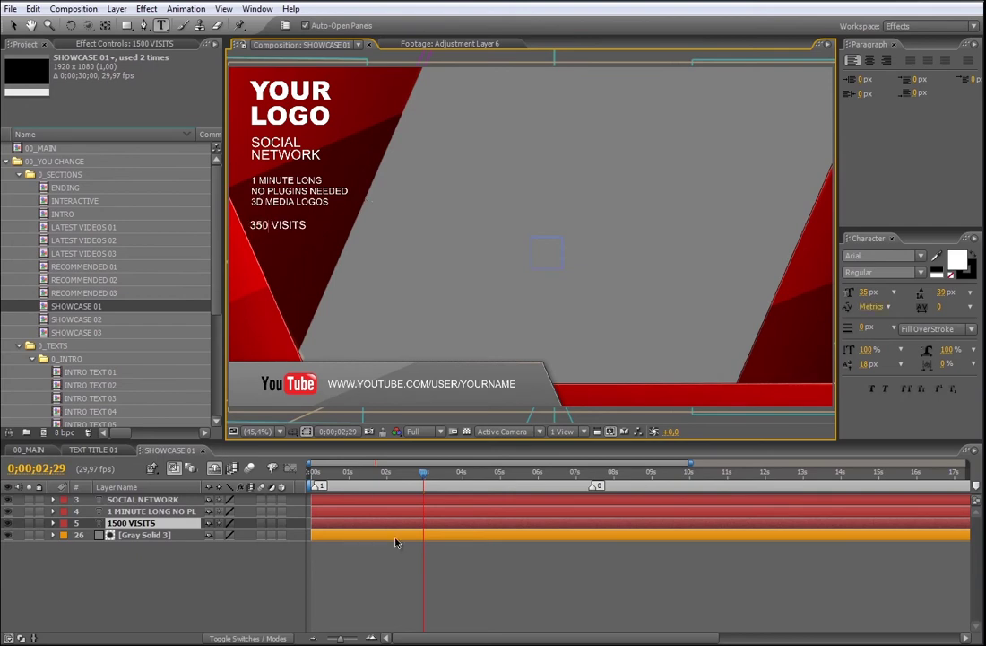
left_click(429, 570)
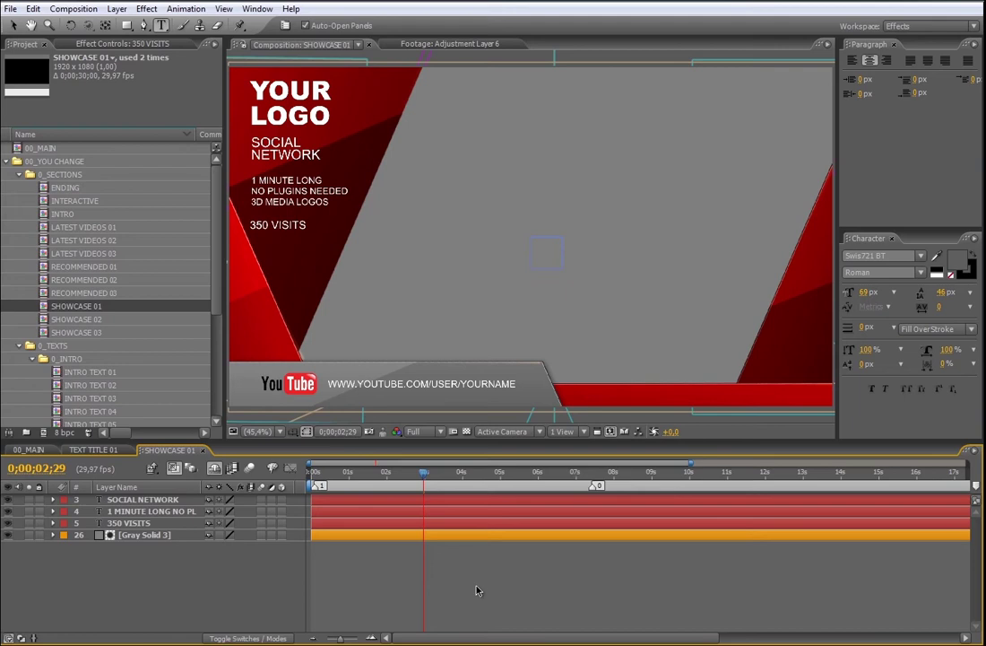
key("v")
- Open the YOUR LOGO composition and display its placeholder at 0;01;23;20
scroll(188, 278, "down", 5)
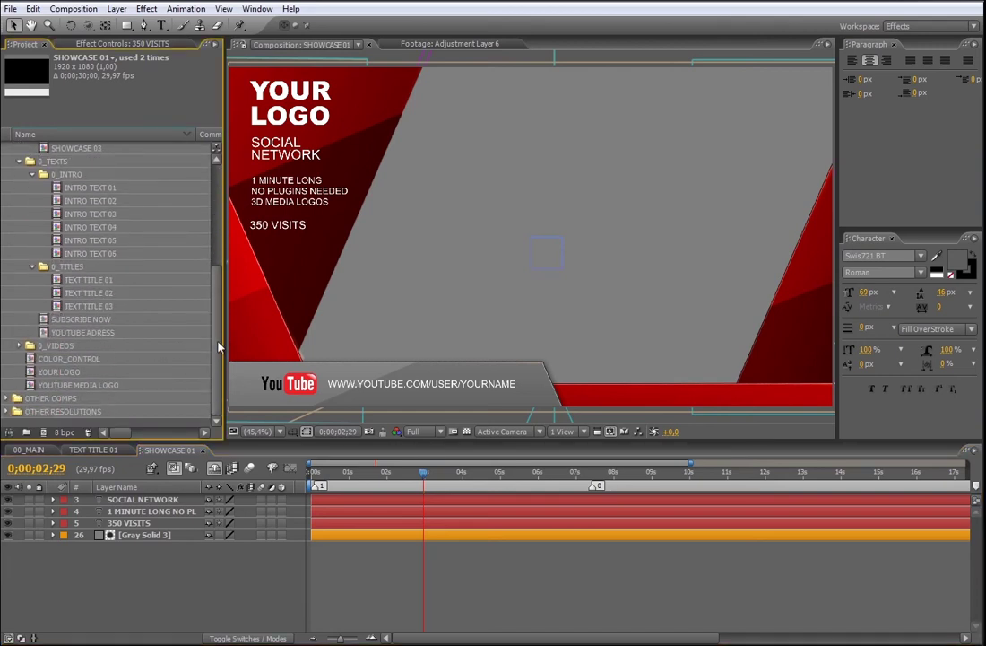
double_click(75, 375)
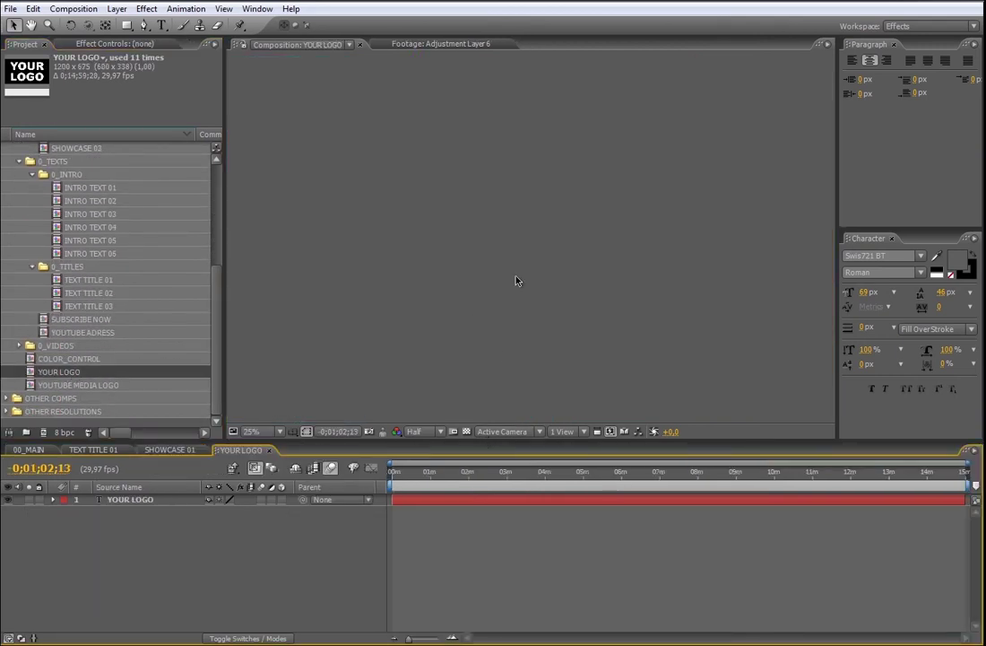
left_click(446, 473)
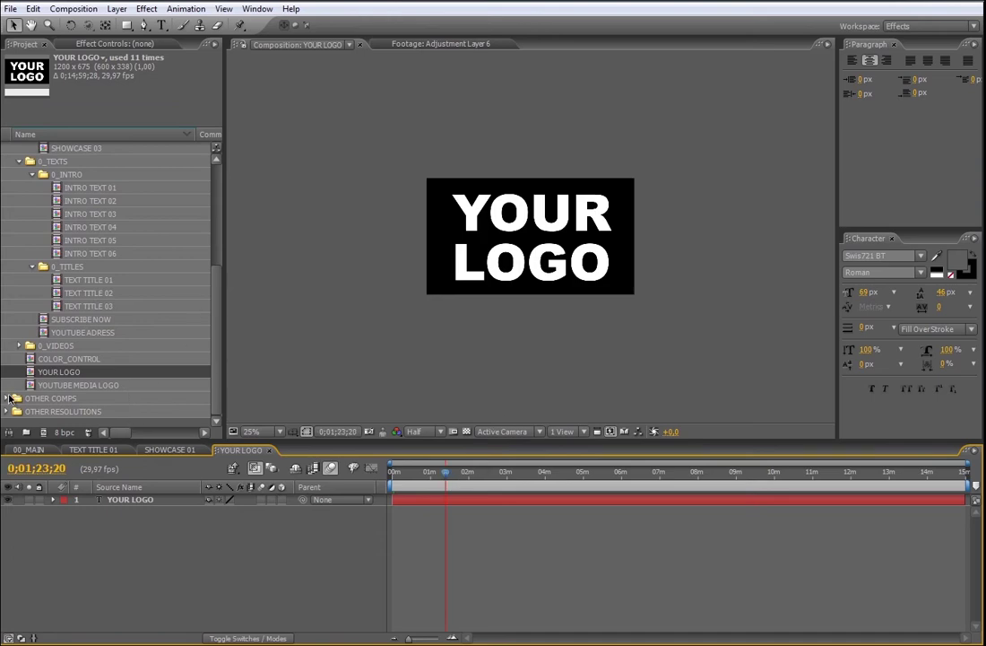
- Expand the OTHER COMPS and FOOTAGES folders and add BLUEFX.ai above the text layer in the YOUR LOGO composition
scroll(11, 343, "down", 2)
left_click(7, 306)
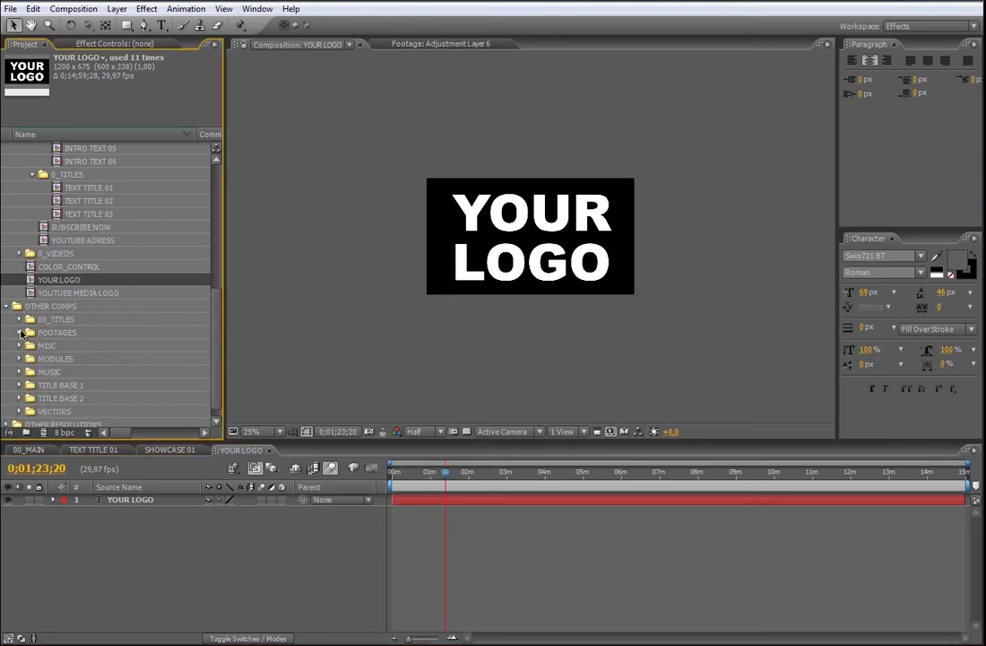
left_click(19, 333)
left_click(72, 385)
left_click_drag(78, 387, 459, 498)
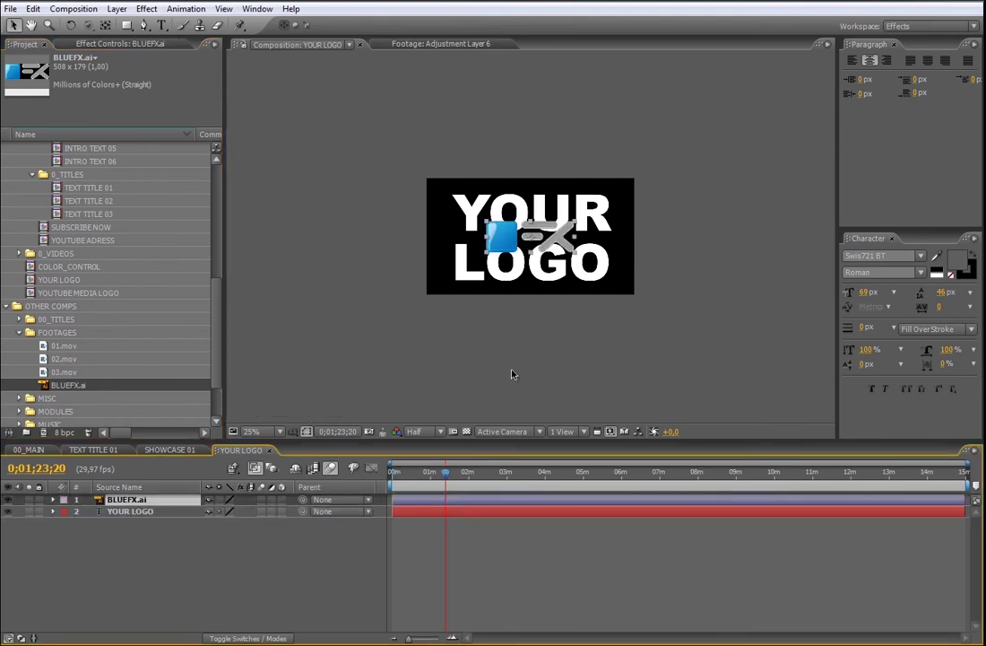
- Enlarge the BLUEFX.ai logo to nearly fill the composition's width and hide the YOUR LOGO text layer
left_click_drag(577, 224, 616, 207)
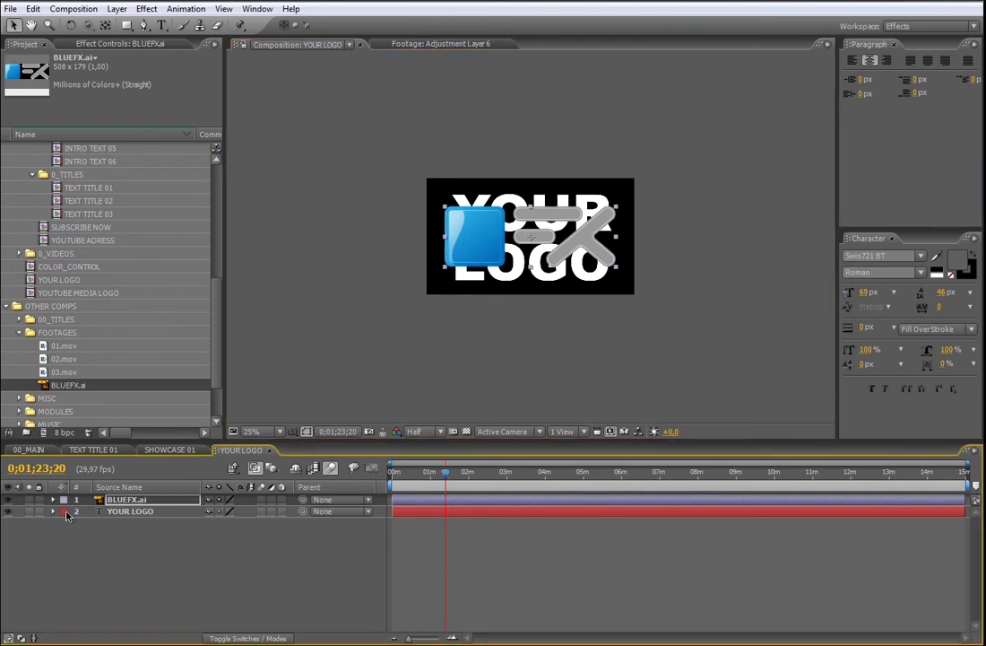
left_click(8, 511)
left_click(459, 522)
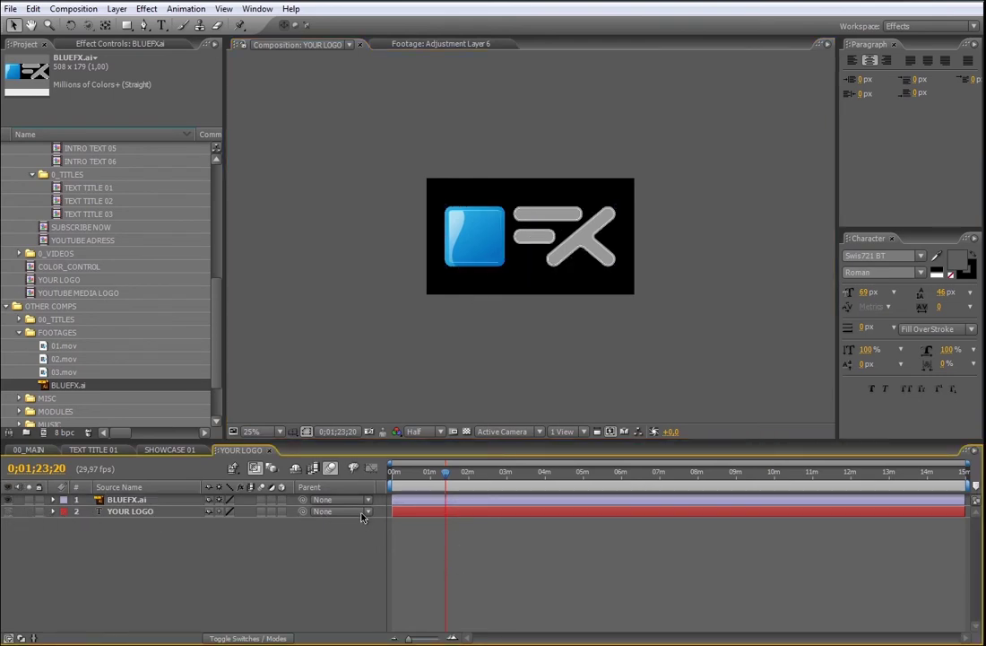
- Close the YOUR LOGO composition and check the new logo in SHOWCASE 01 at 0;00;01;08
left_click(269, 450)
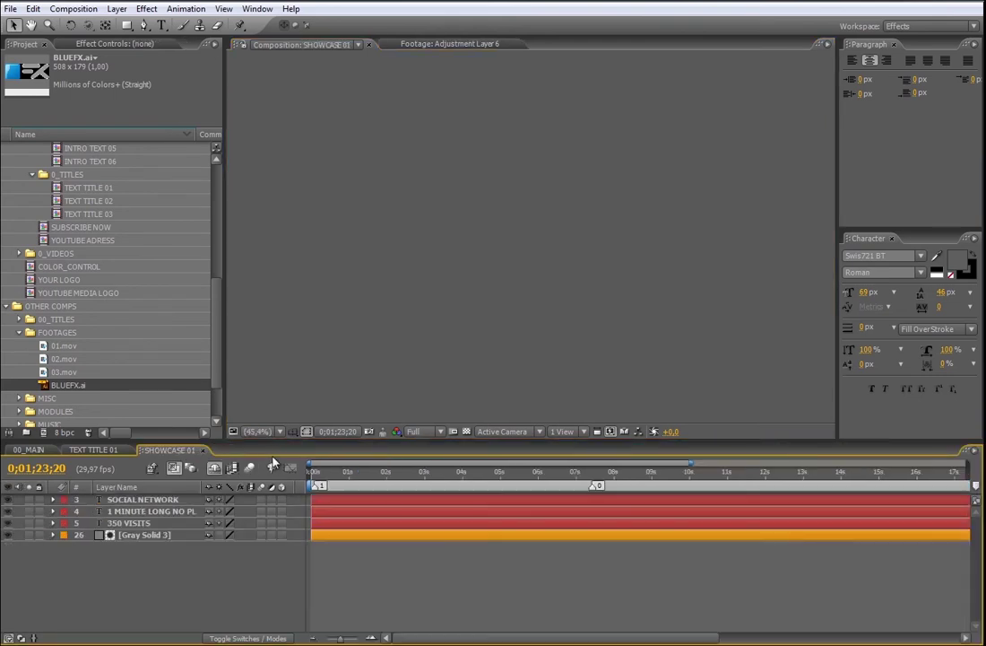
left_click(359, 473)
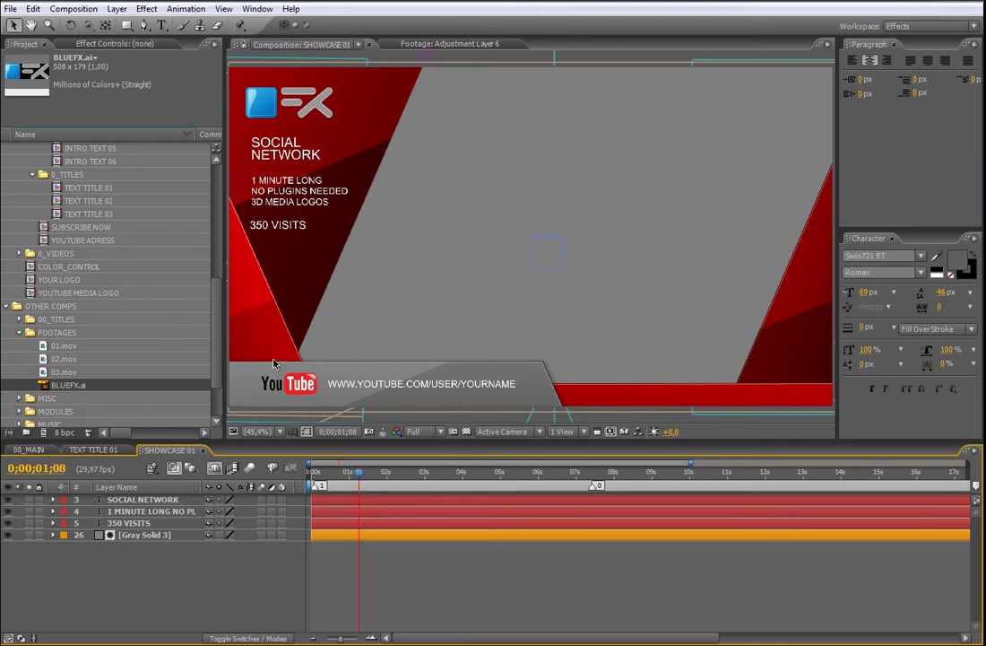
- Open the YOUTUBE ADRESS composition and select its web address text layer
scroll(134, 296, "up", 3)
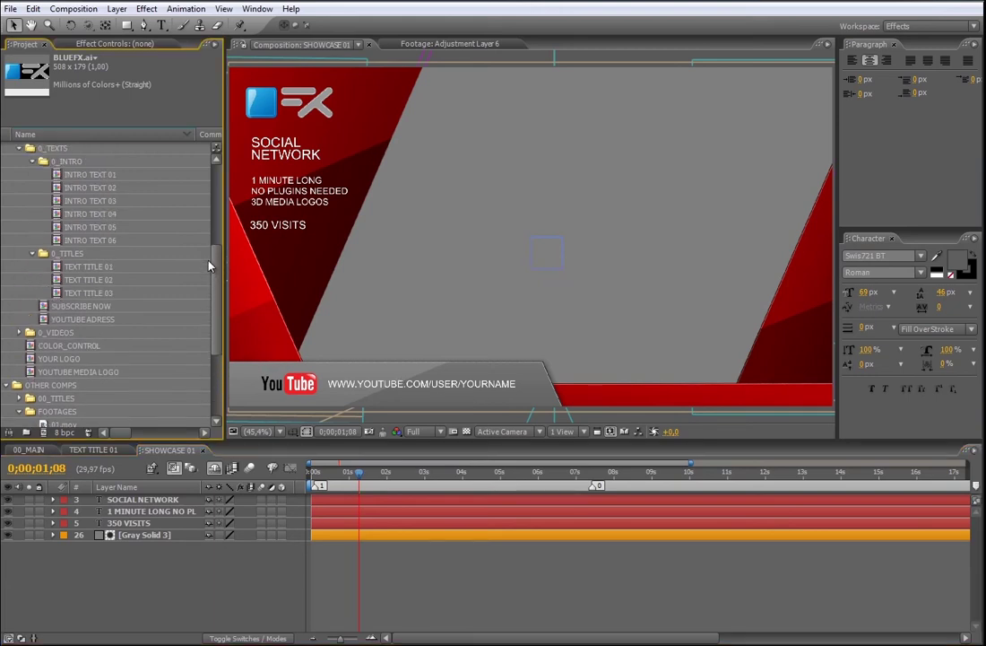
left_click(104, 334)
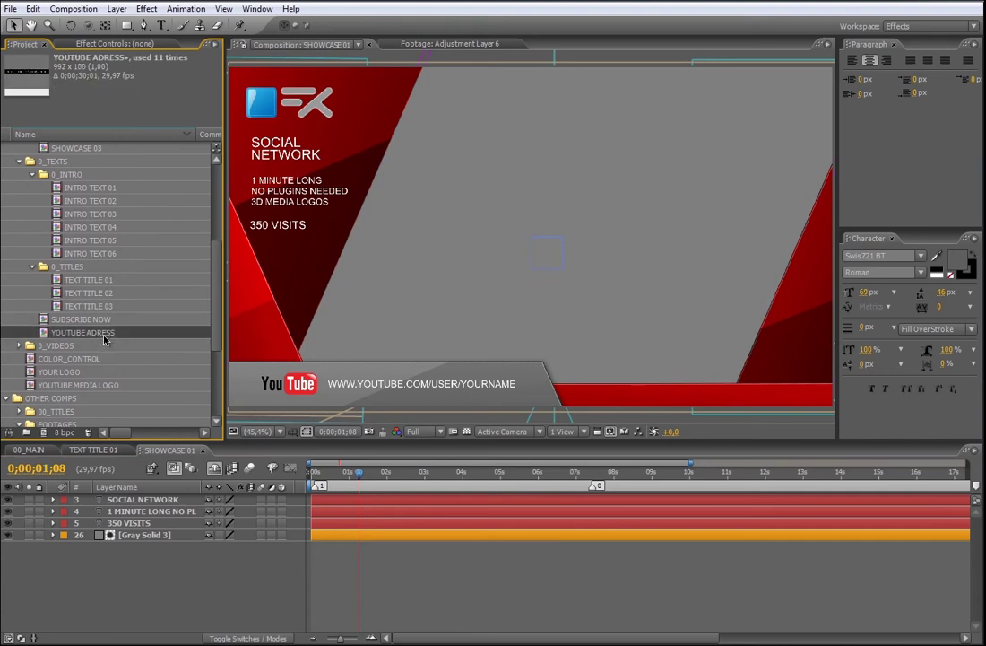
double_click(104, 335)
left_click(513, 503)
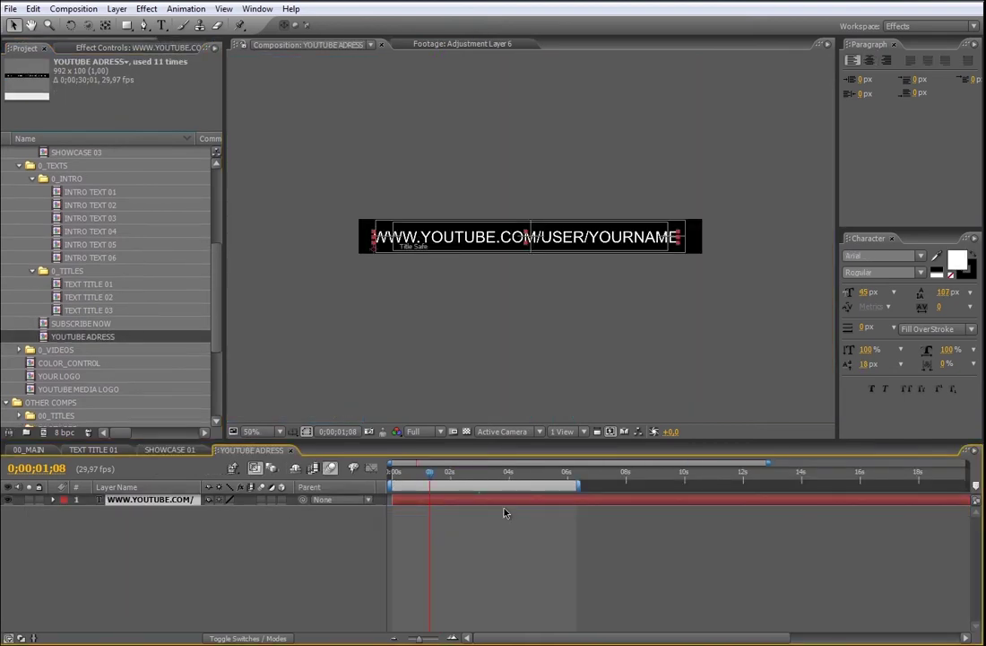
- Replace YOURNAME in the address text with BLUEFX and close the YOUTUBE ADRESS composition
double_click(502, 504)
left_click(589, 237)
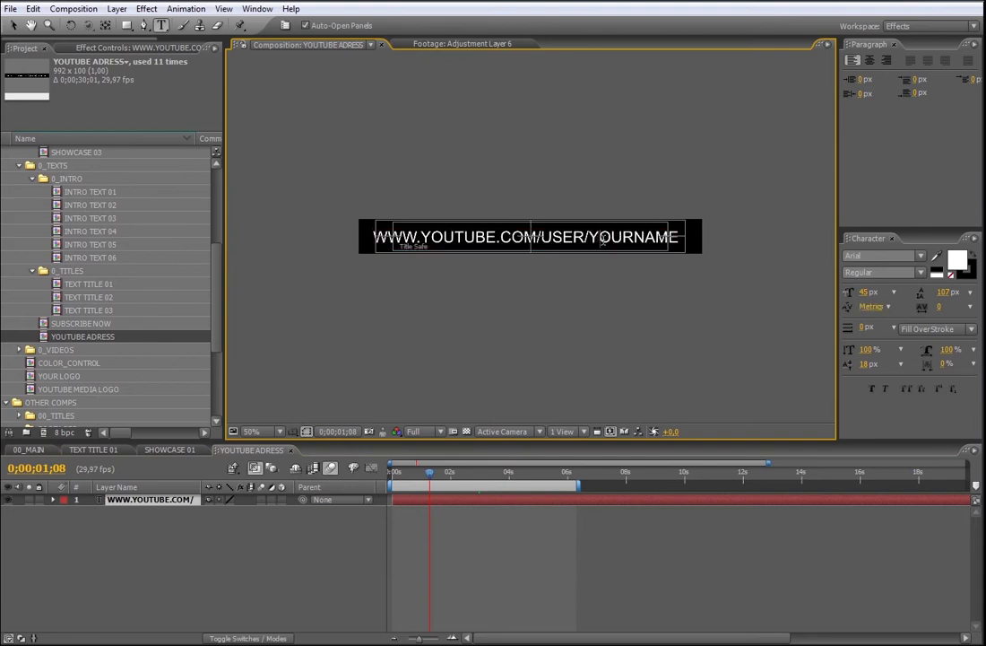
left_click_drag(589, 238, 710, 240)
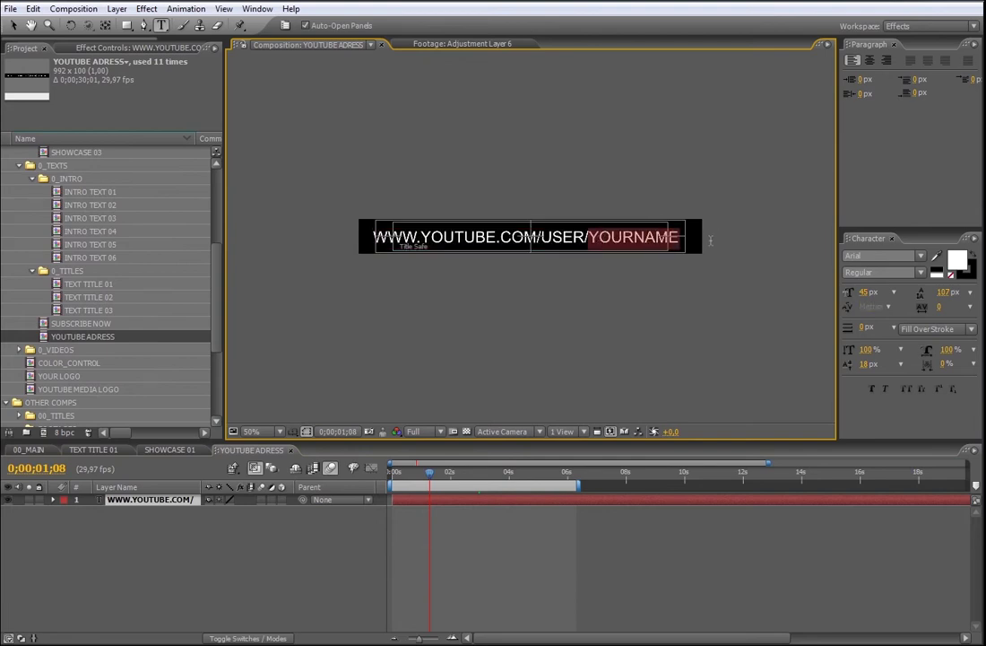
type("BLUEFS")
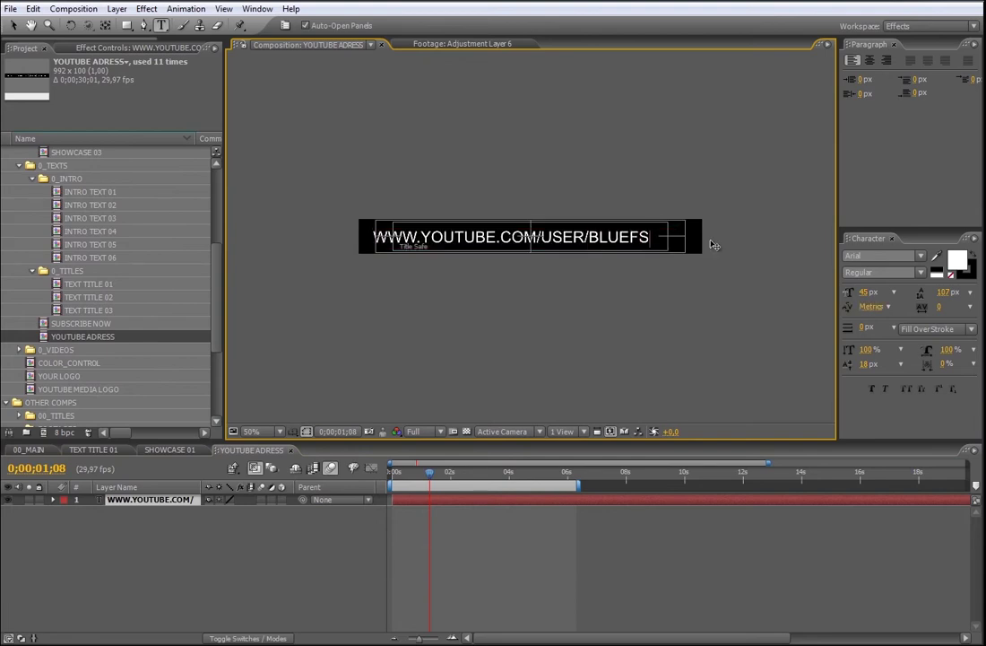
key("BackSpace")
type("X")
left_click(502, 579)
left_click(291, 449)
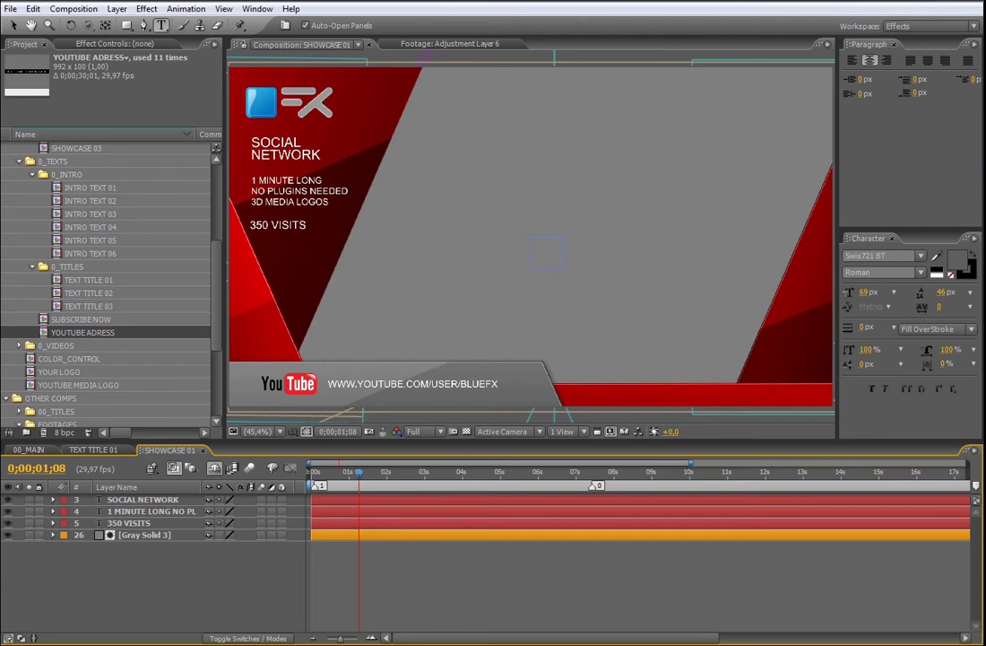
- Set the SHOWCASE 01 magnification to Fit up to 100% and select the Gray Solid 3 placeholder layer
left_click(254, 431)
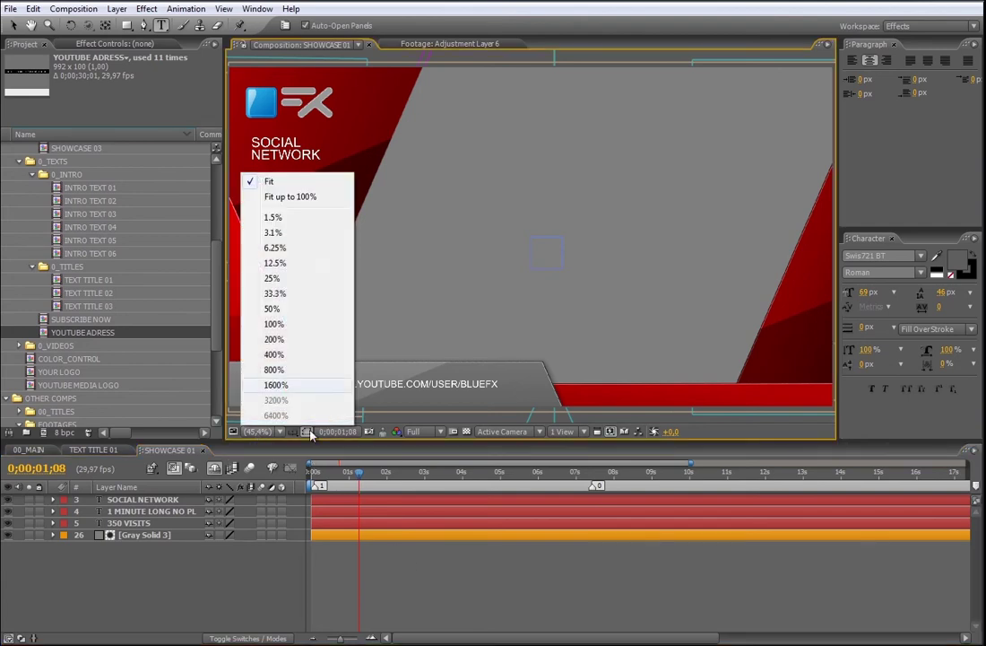
left_click(287, 196)
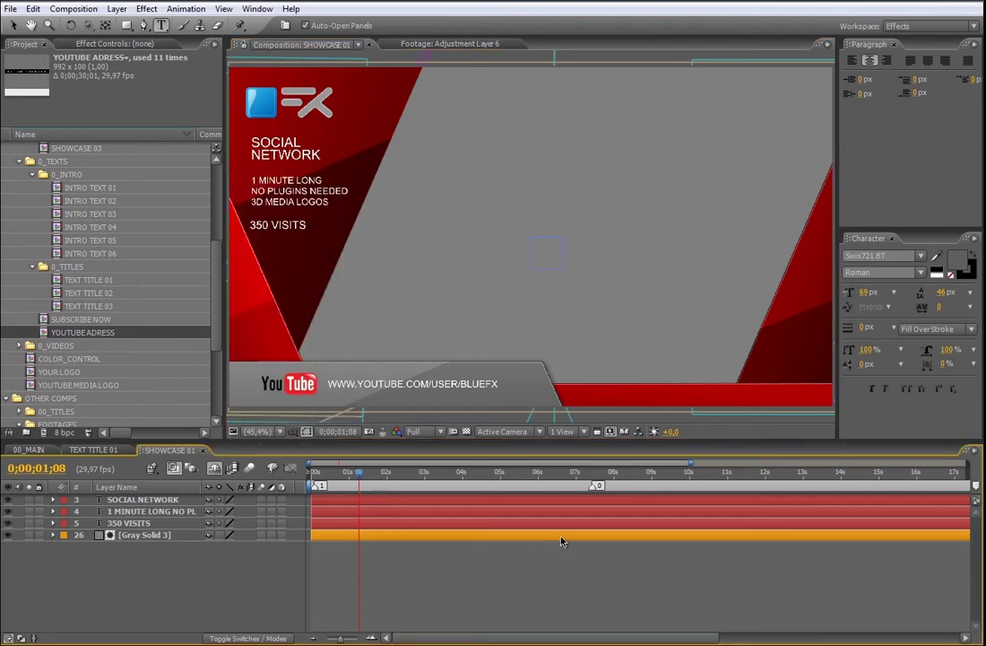
left_click(532, 536)
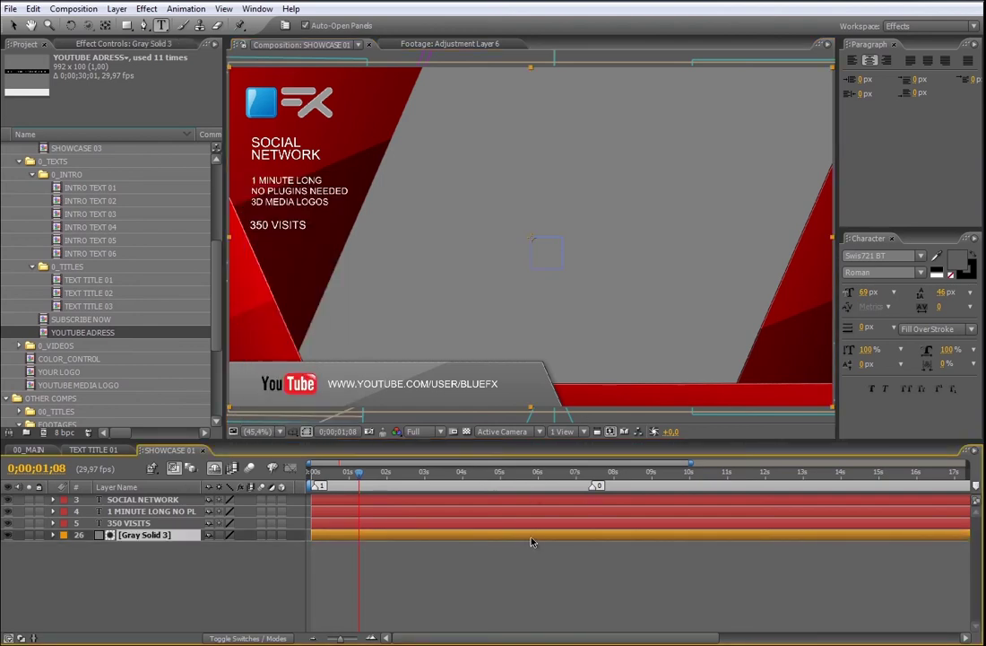
- Replace the selected gray solid in SHOWCASE 01 with 01.mov from the FOOTAGES folder
left_click_drag(218, 332, 219, 380)
left_click(78, 321)
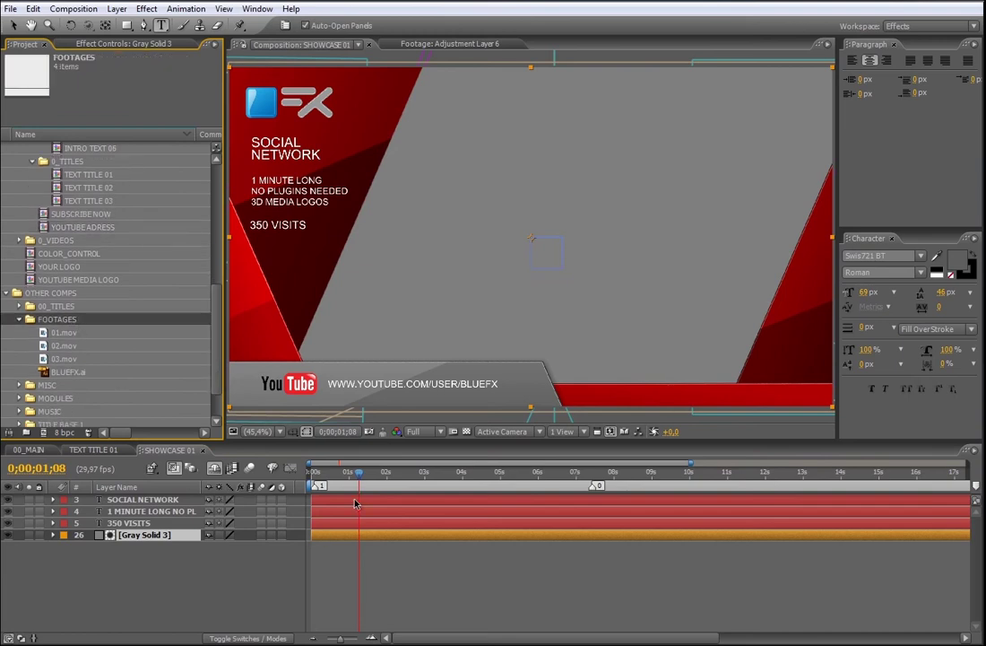
left_click(64, 333)
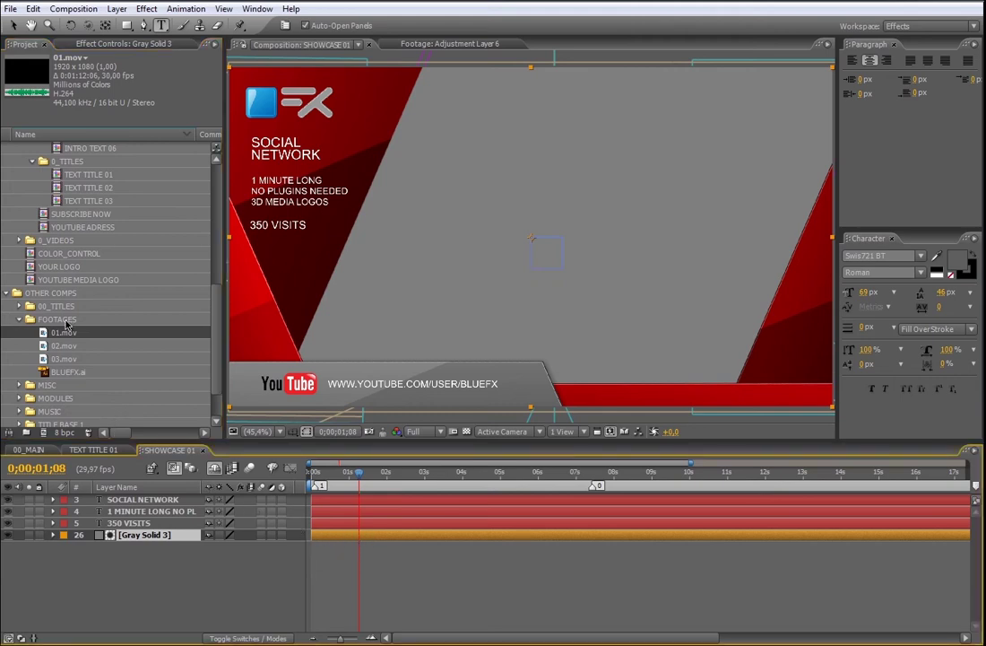
left_click_drag(68, 336, 368, 542)
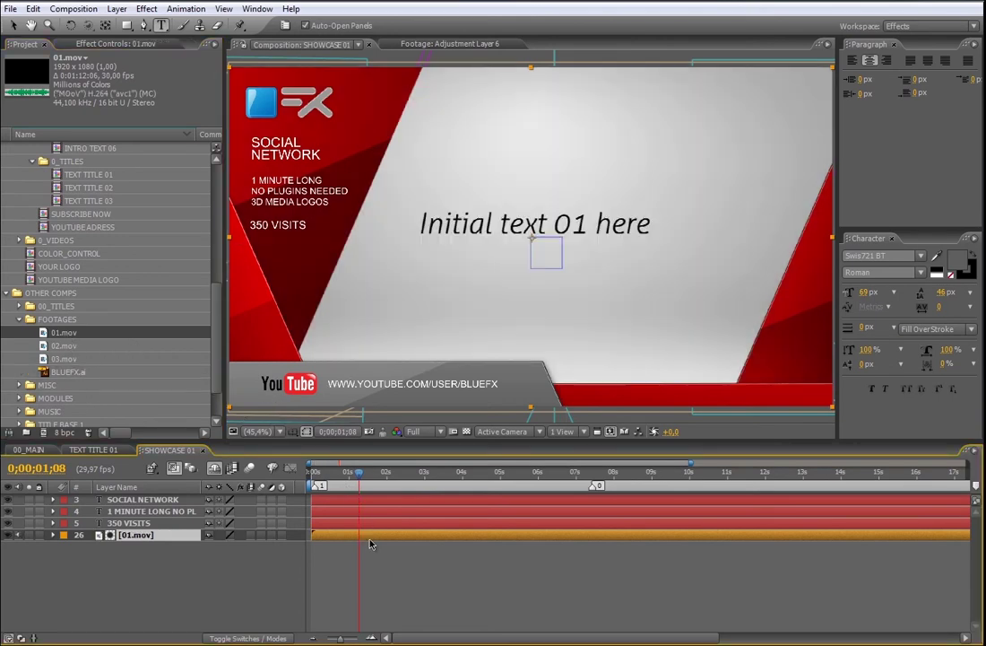
- Shift the 01.mov layer earlier in time so its icon scenes fill the showcase, and scrub through the result
left_click_drag(587, 539, 368, 544)
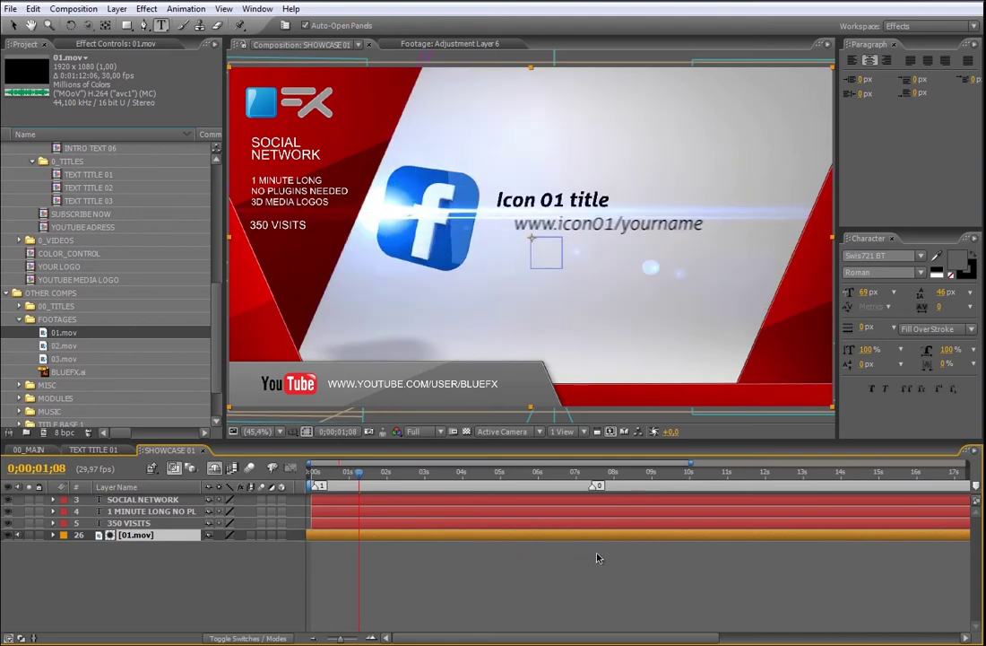
left_click_drag(627, 542, 599, 544)
left_click_drag(358, 473, 526, 473)
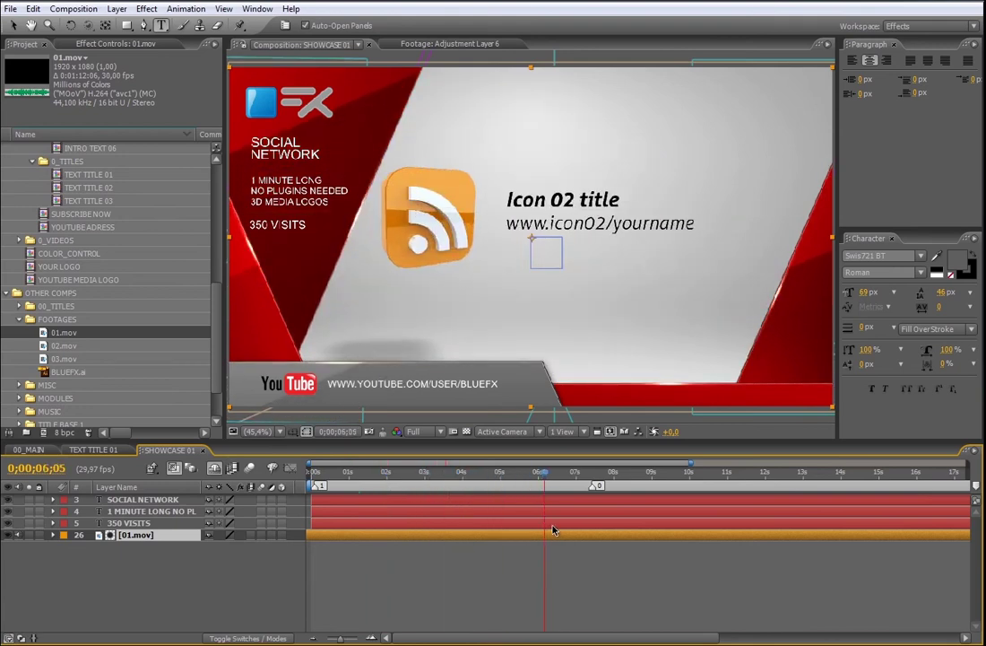
- Play back SHOWCASE 01 from its beginning to check the inserted video, stopping at 0;00;06;29
left_click(314, 481)
key("space")
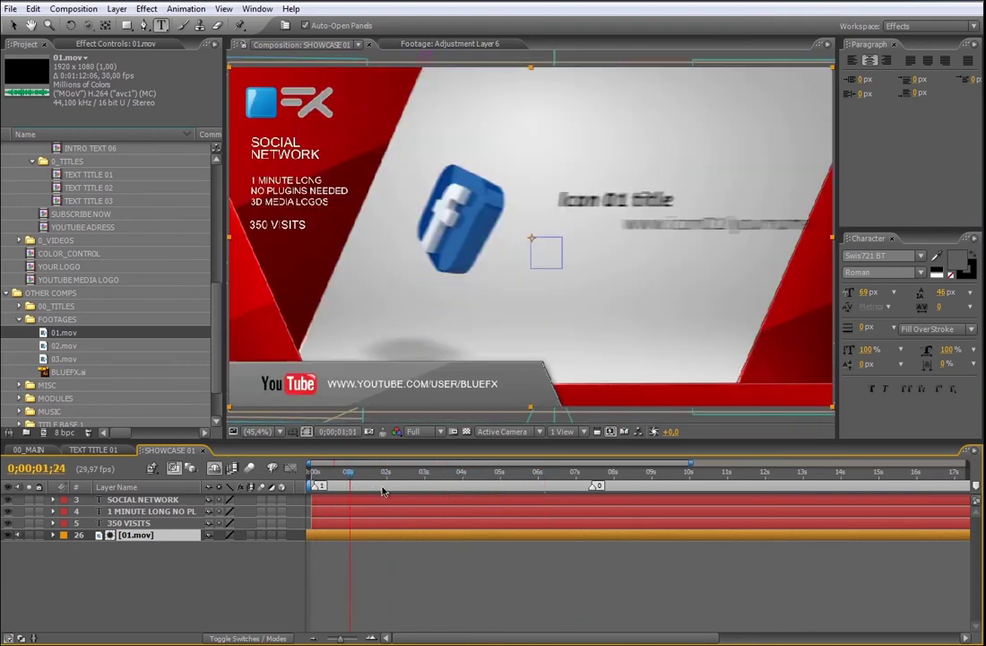
key("space")
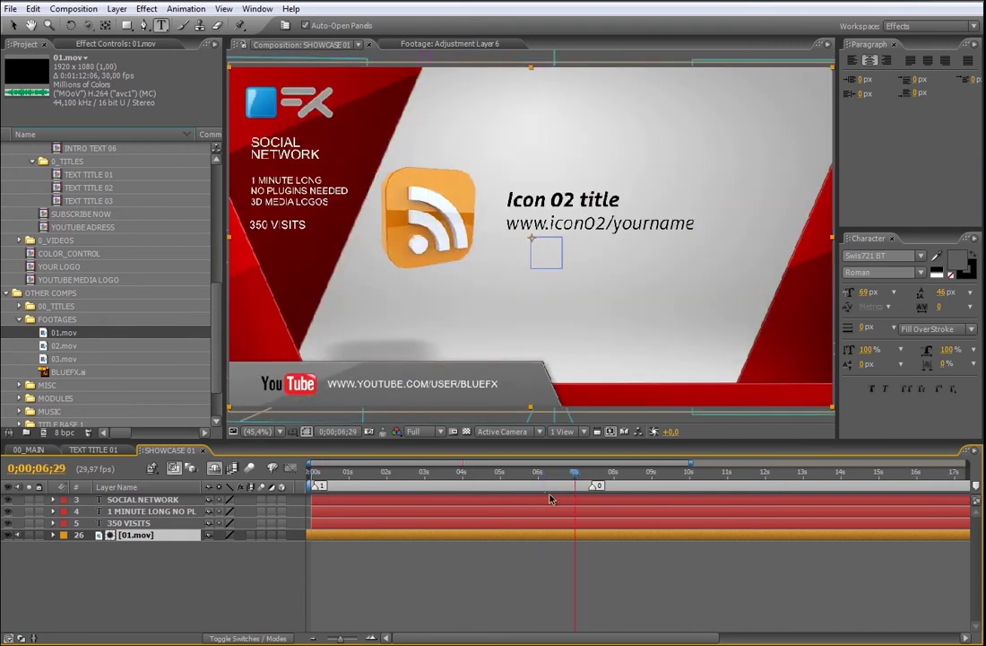
- Switch to the 00_MAIN composition and scrub through the SHOWCASE 01 section to 0;00;16;00
left_click(34, 449)
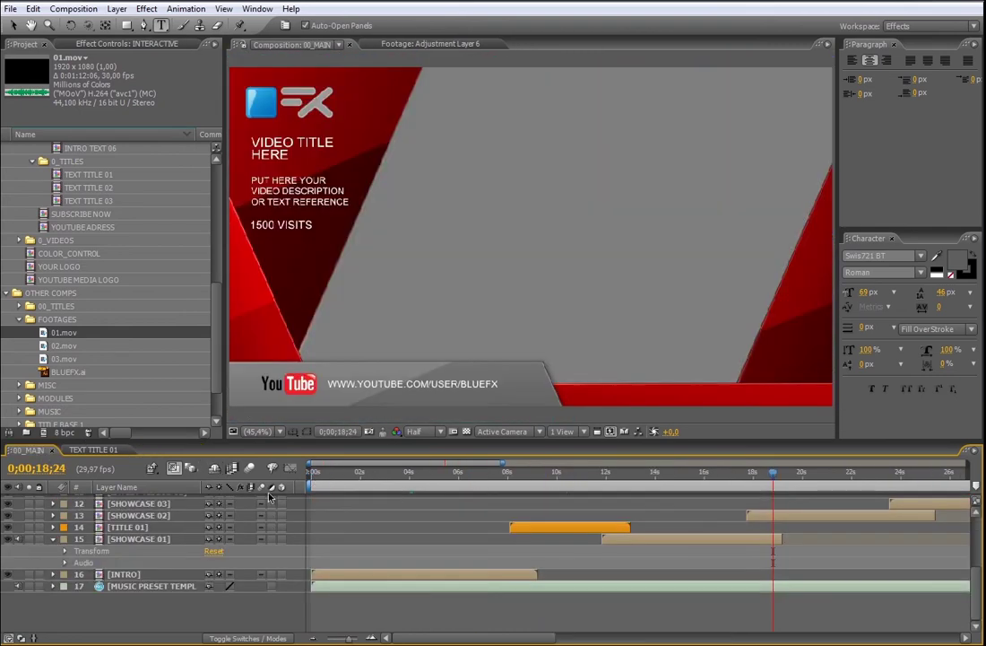
left_click(605, 473)
left_click_drag(599, 489, 704, 489)
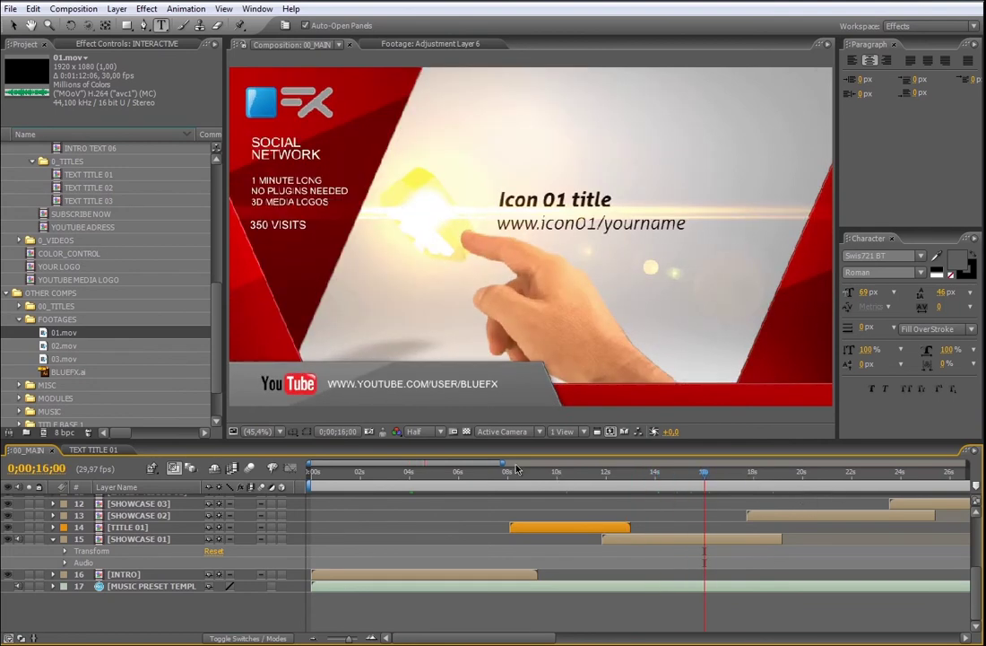
- Widen the visible time range of 00_MAIN to cover all sections and move to LATEST VIDEOS at 0;00;36;07
left_click_drag(502, 464, 897, 464)
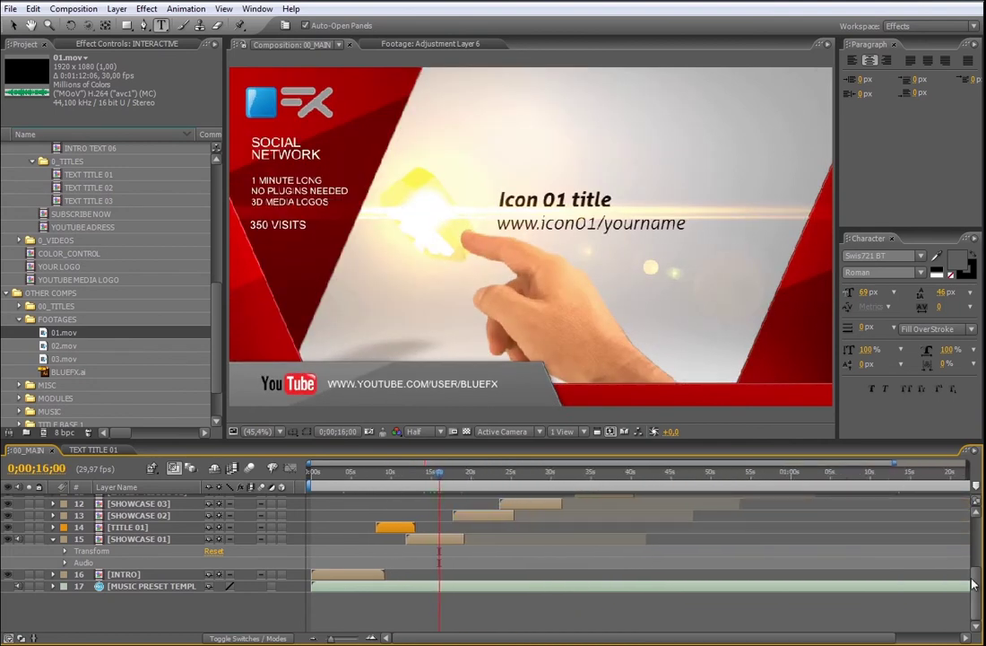
scroll(971, 472, "up", 5)
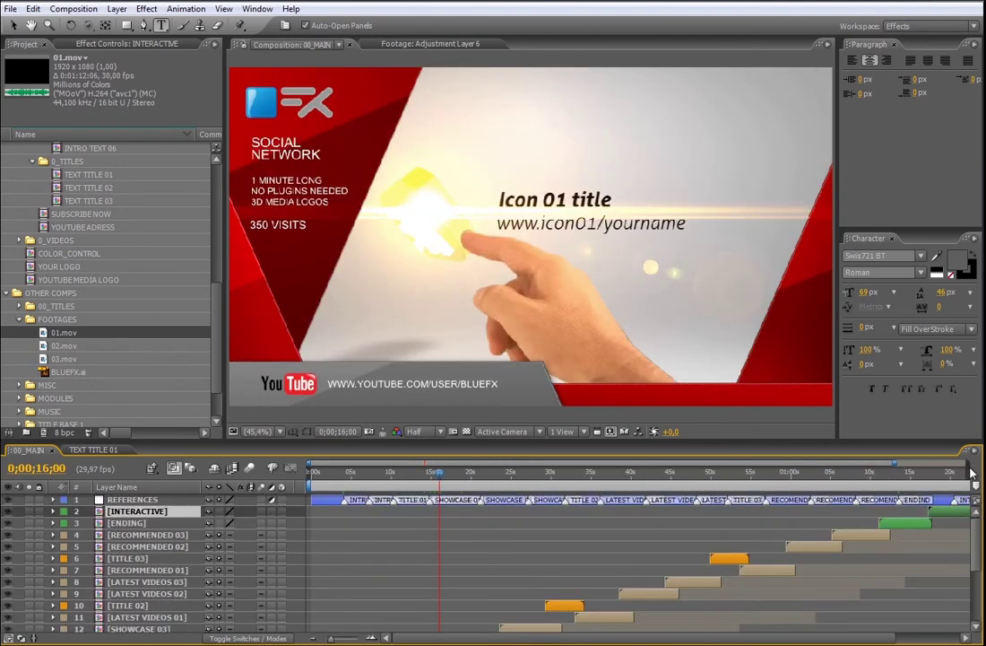
left_click(602, 485)
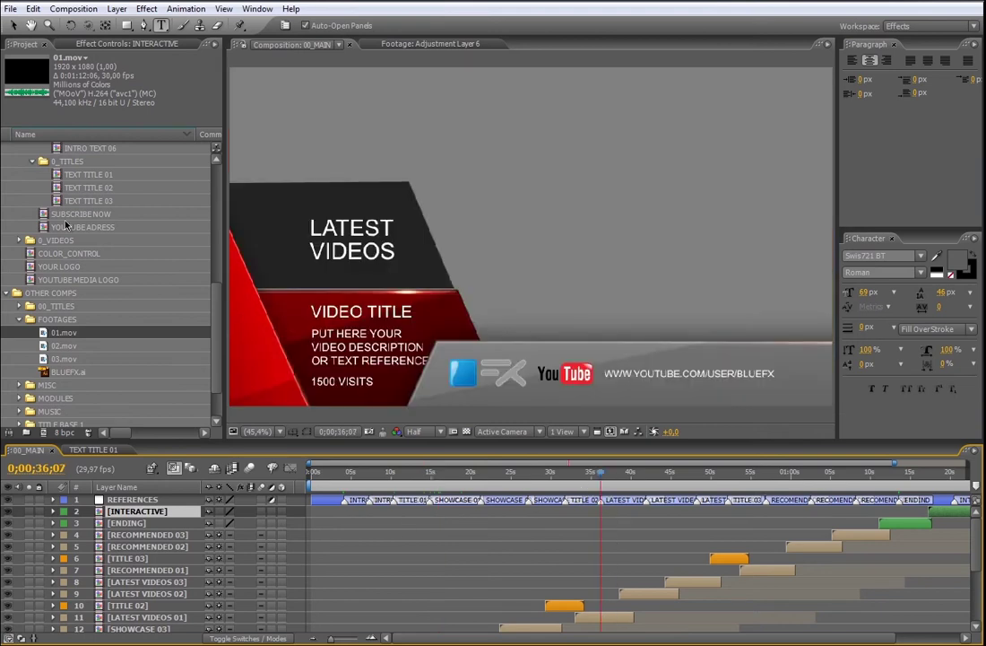
- Open the LATEST VIDEOS 01 composition, examine its editable text layers, and close it
scroll(179, 194, "up", 6)
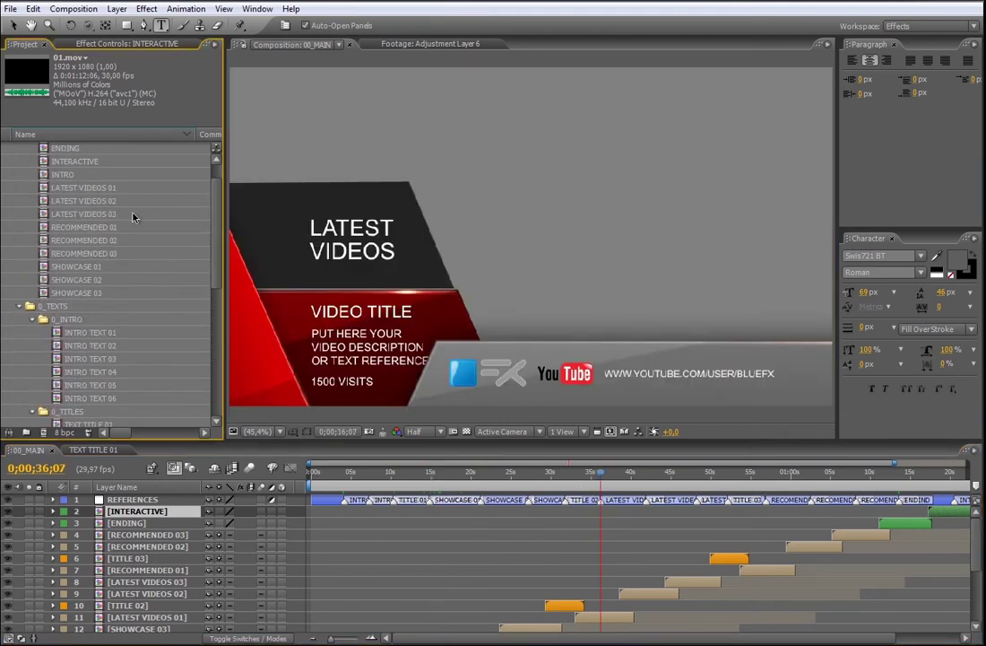
double_click(90, 188)
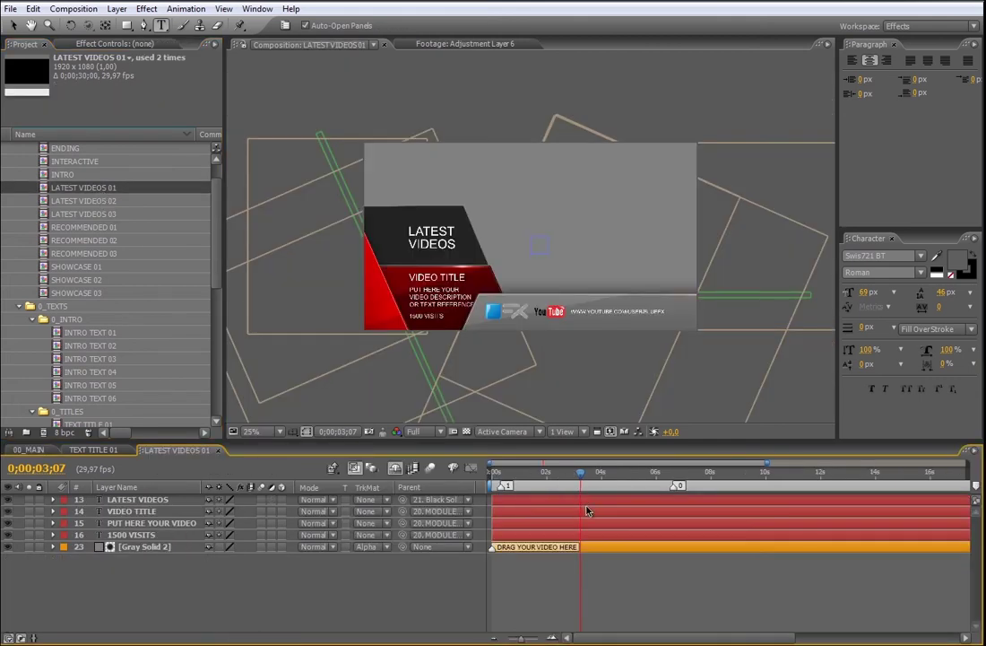
left_click(588, 507)
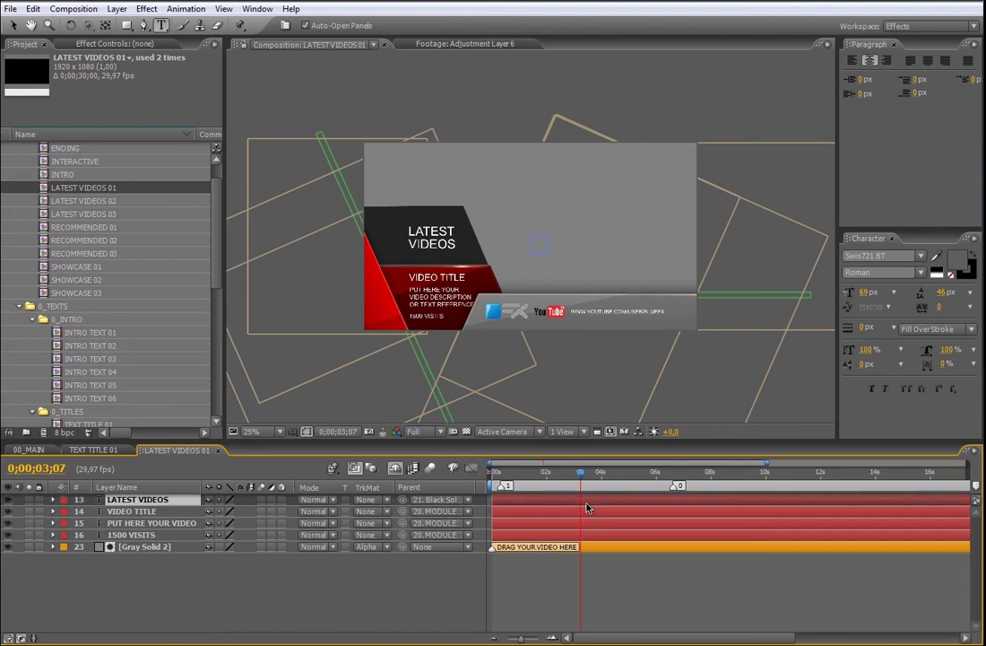
left_click(588, 534)
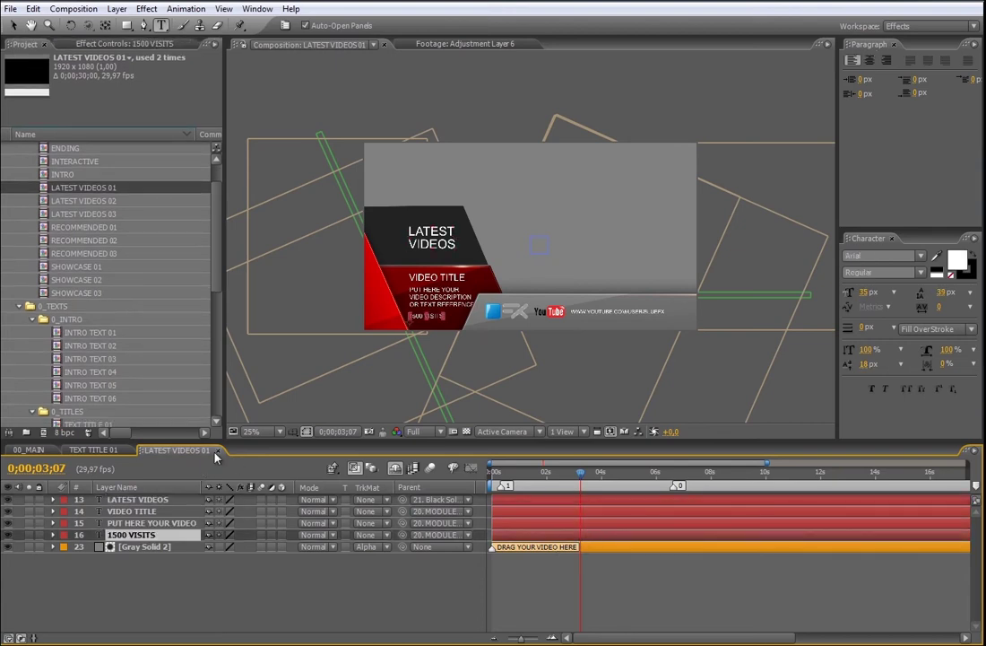
left_click(213, 449)
- Move 00_MAIN to the ending section at 0;01;13;15 and open the SUBSCRIBE NOW text composition
left_click(902, 474)
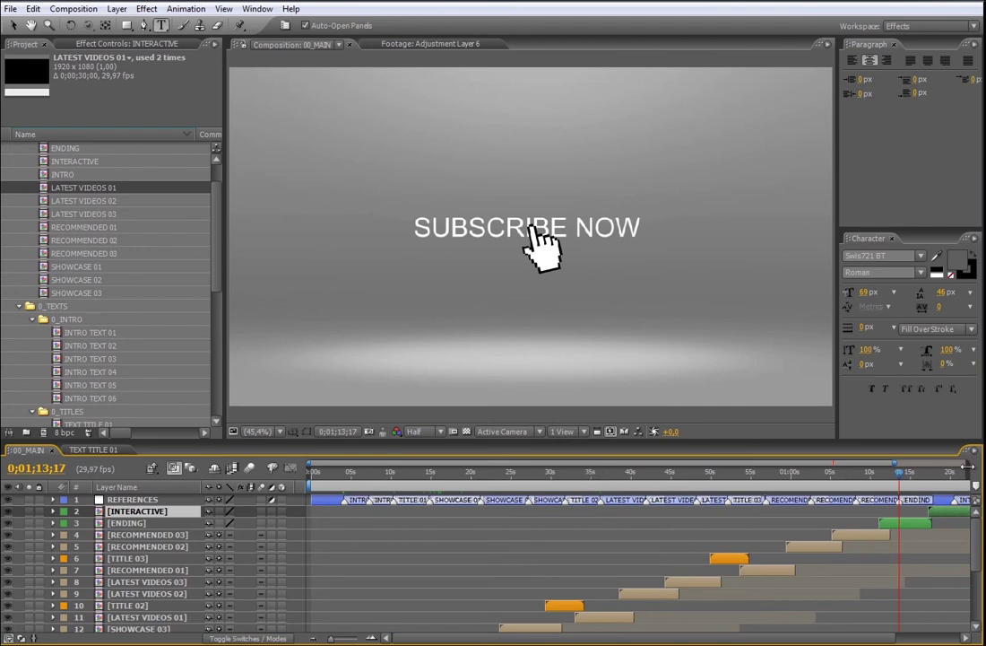
left_click_drag(900, 471, 872, 482)
left_click_drag(216, 306, 228, 347)
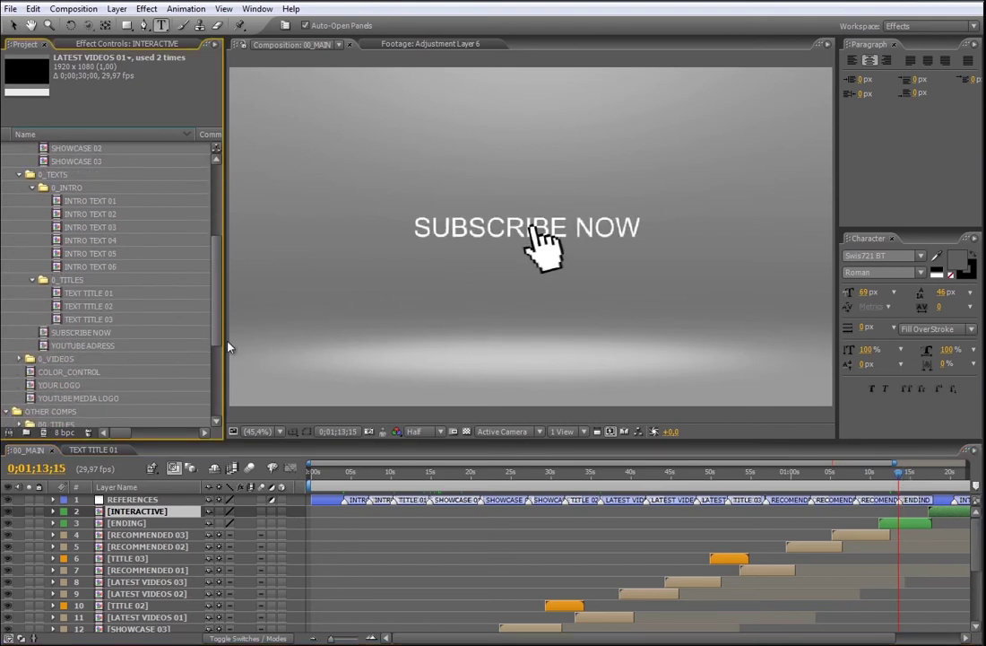
double_click(80, 331)
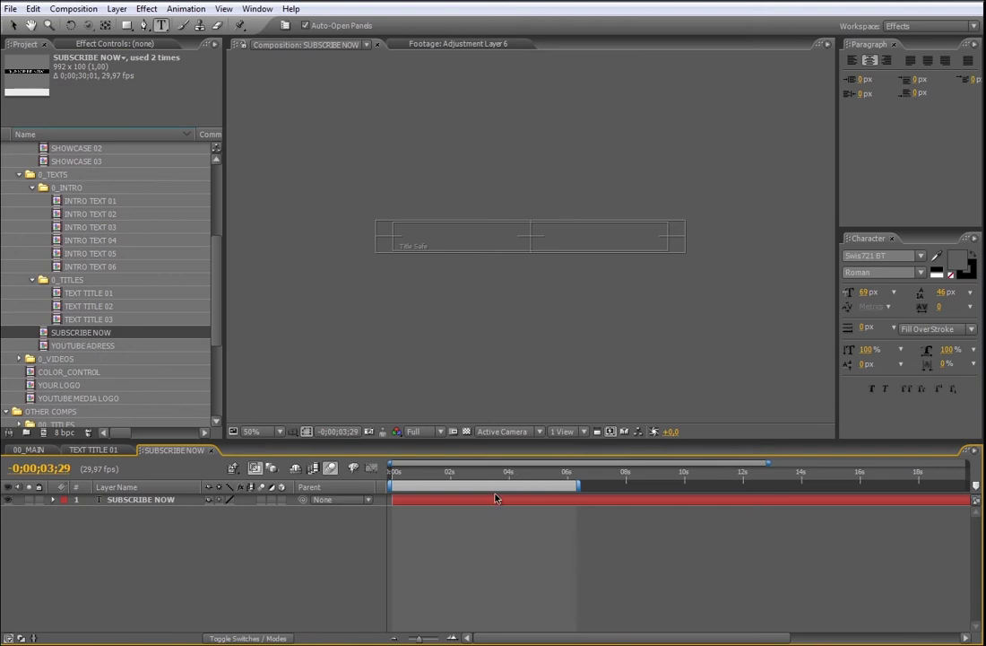
- Replace the SUBSCRIBE NOW text with "VISIT NOW" and centre it in the composition
left_click(488, 498)
double_click(488, 499)
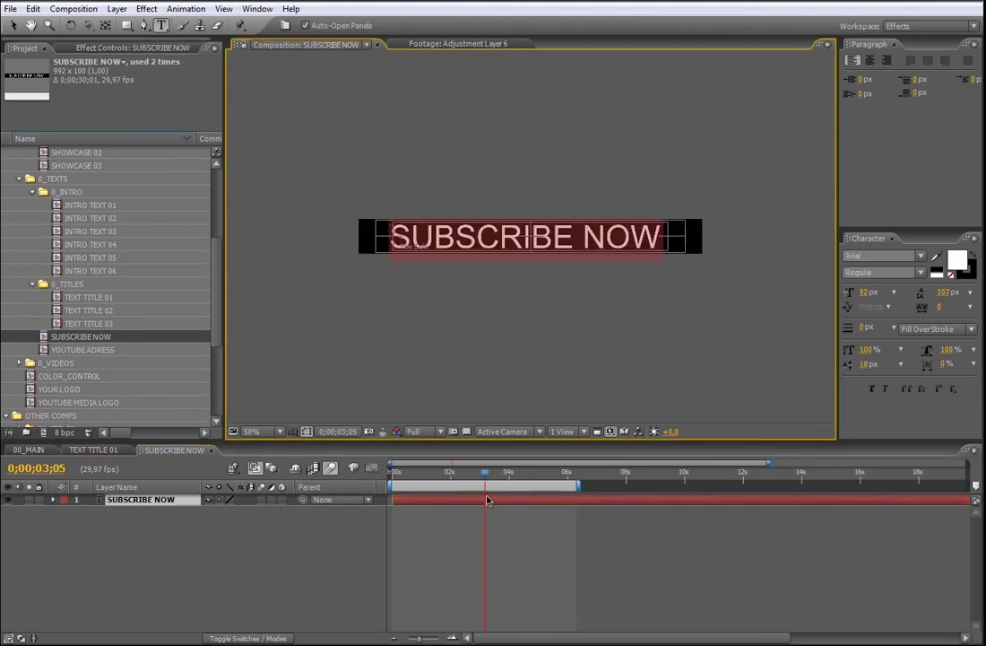
type("V")
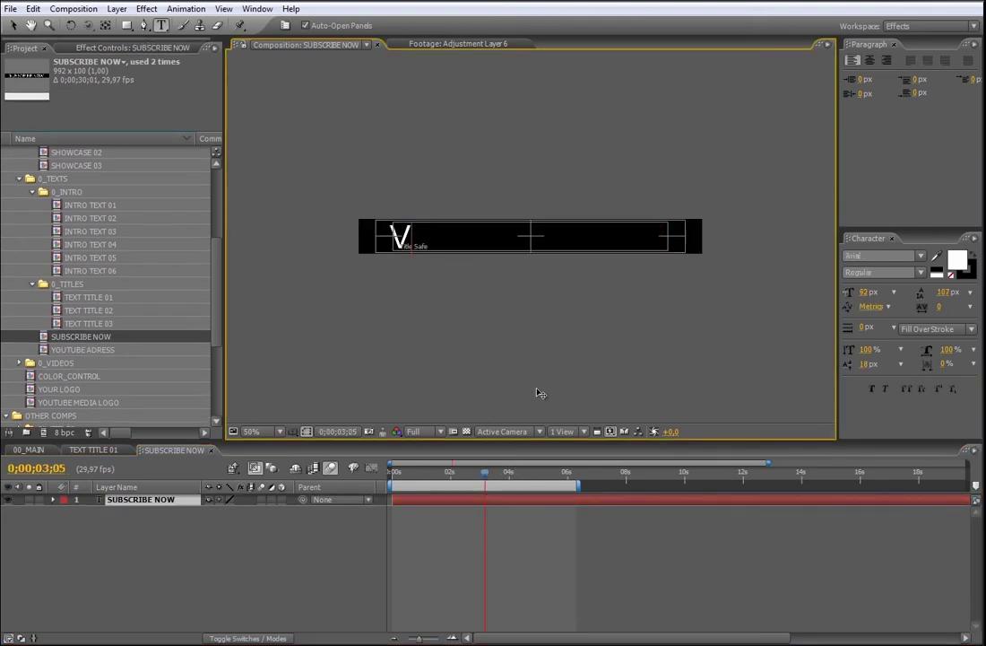
type("ISIT NOW OU")
key("BackSpace")
key("BackSpace")
key("BackSpace")
left_click(14, 25)
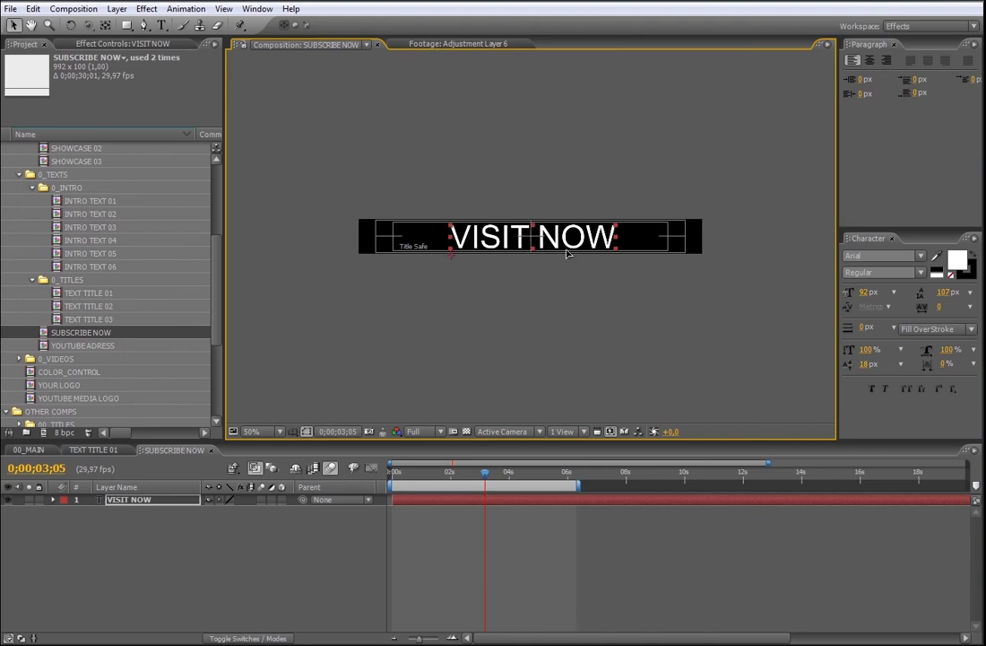
left_click(571, 337)
- Return to 00_MAIN and check the new button text in the interactive section at 0;01;20;16
left_click(212, 451)
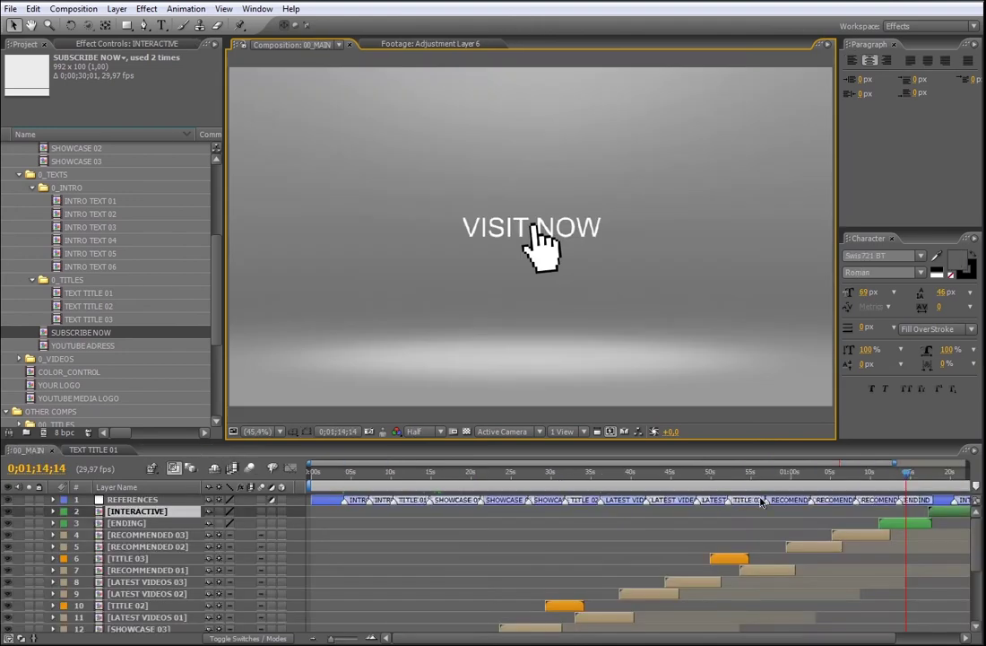
left_click(956, 482)
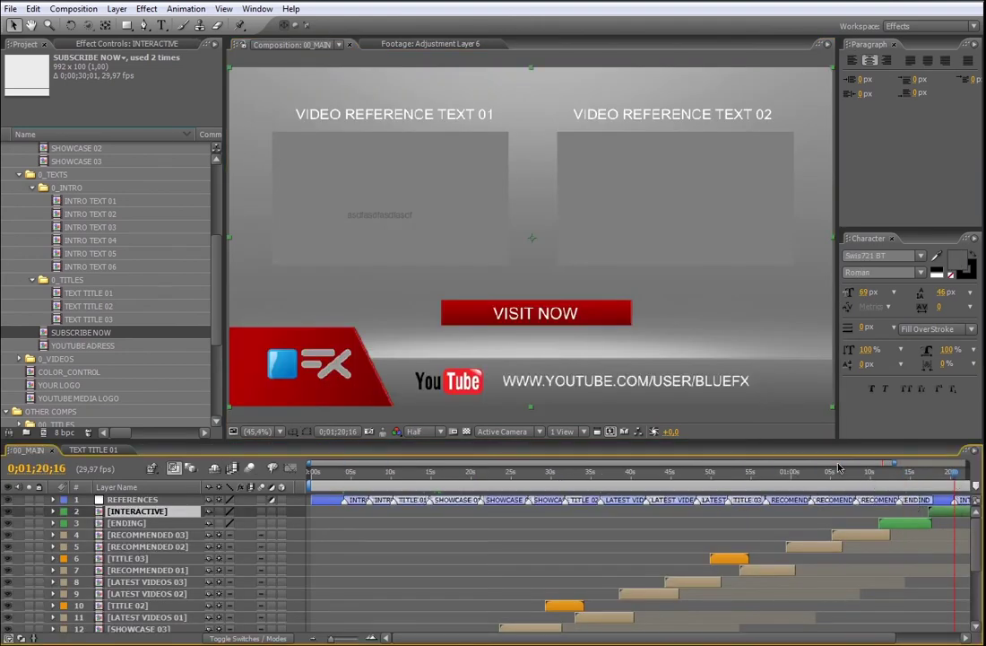
scroll(901, 512, "down", 1)
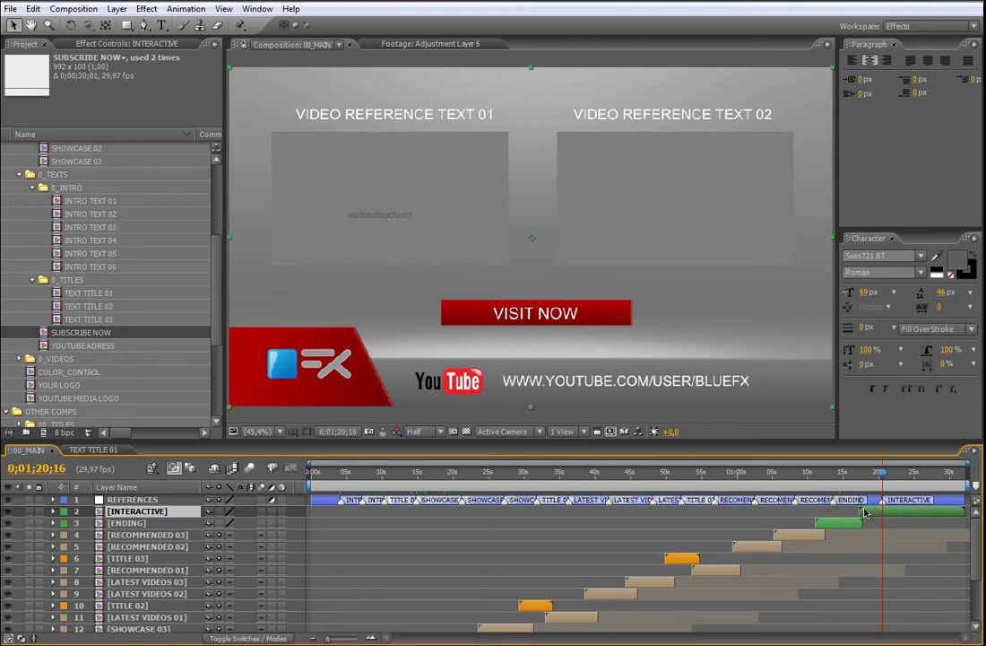
- Open the INTERACTIVE composition from 0_SECTIONS and fit it to the viewer
scroll(179, 161, "up", 5)
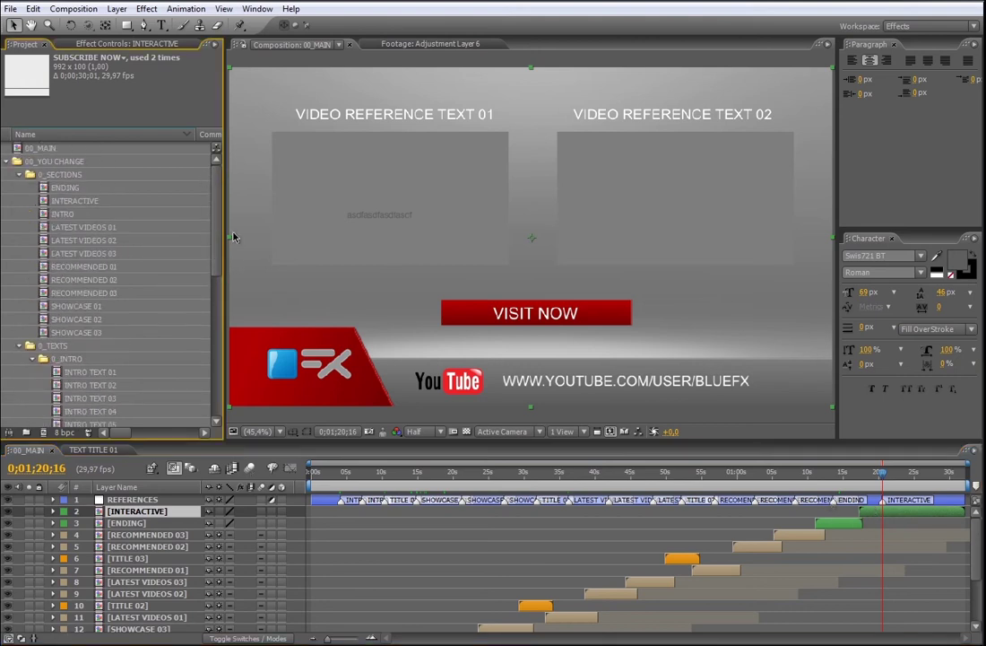
double_click(74, 203)
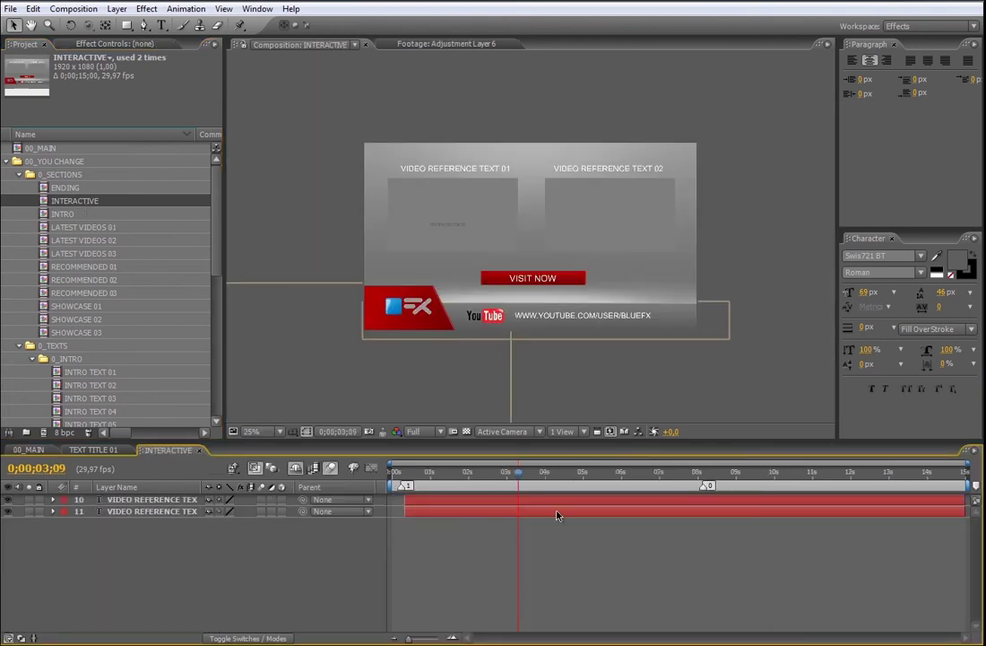
left_click(279, 431)
left_click(272, 193)
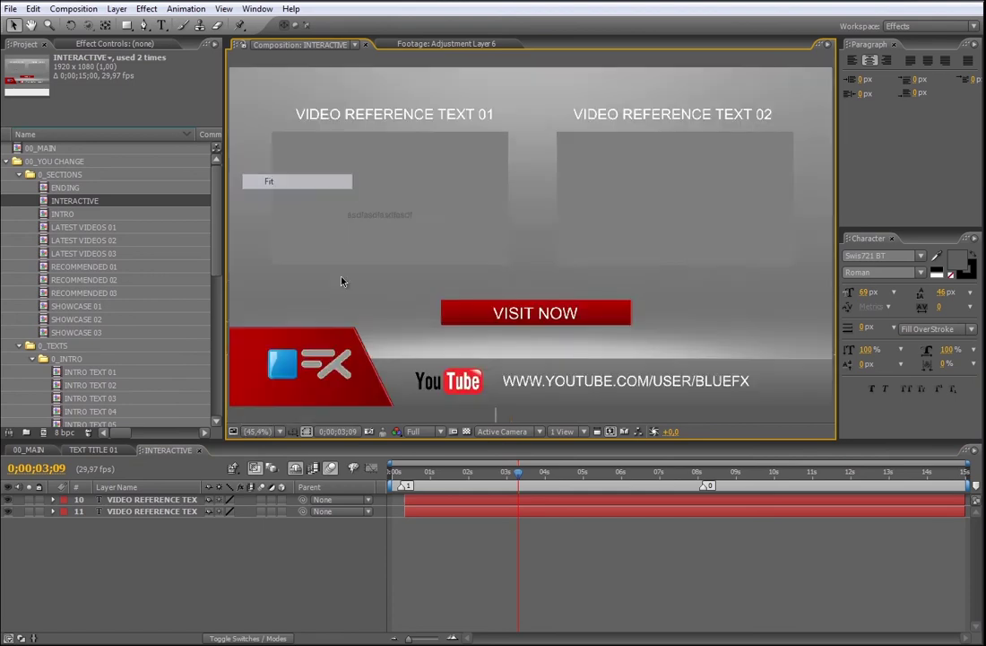
- Examine the two VIDEO REFERENCE TEXT layers by selecting each one in INTERACTIVE
left_click(437, 117)
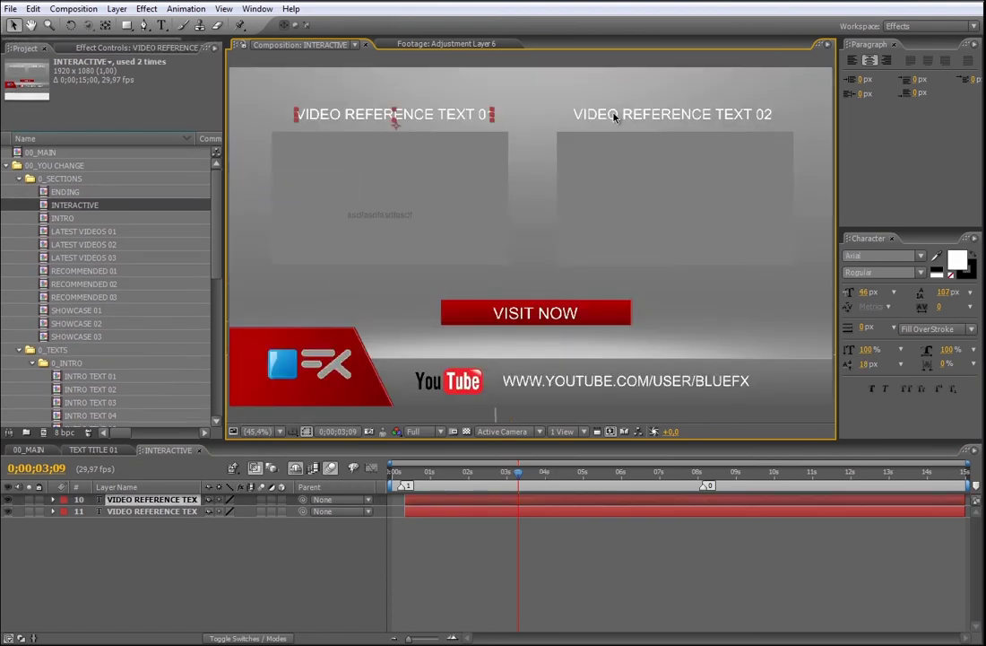
left_click(617, 117)
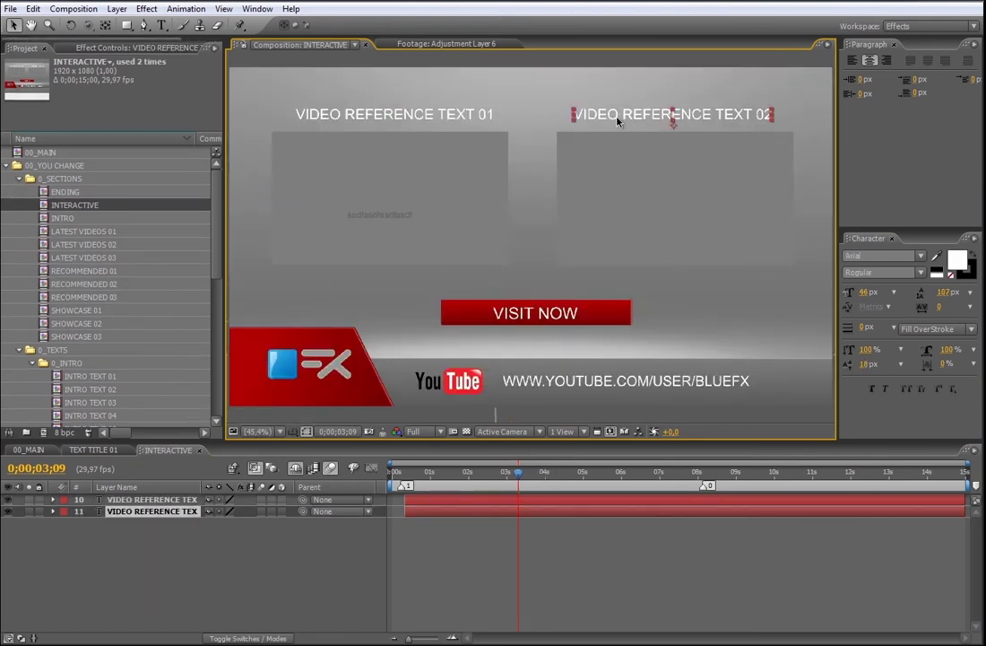
left_click(502, 499)
left_click(505, 510)
left_click(502, 499)
left_click(527, 553)
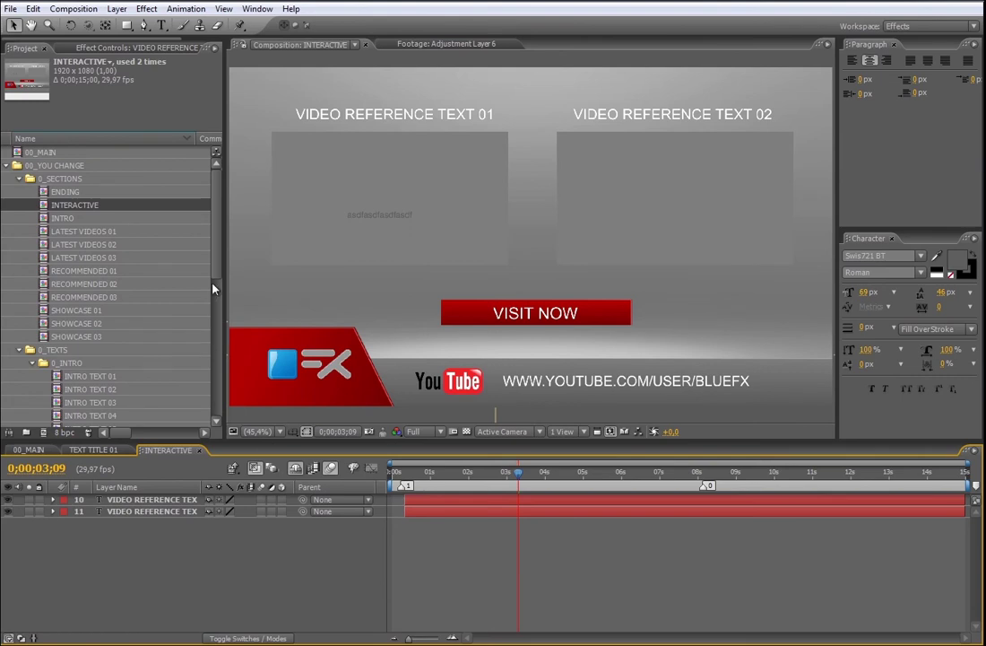
- Expand the 0_VIDEOS folder and open the INTERACTIVE VIDEO RIGHT composition
left_click_drag(216, 255, 216, 348)
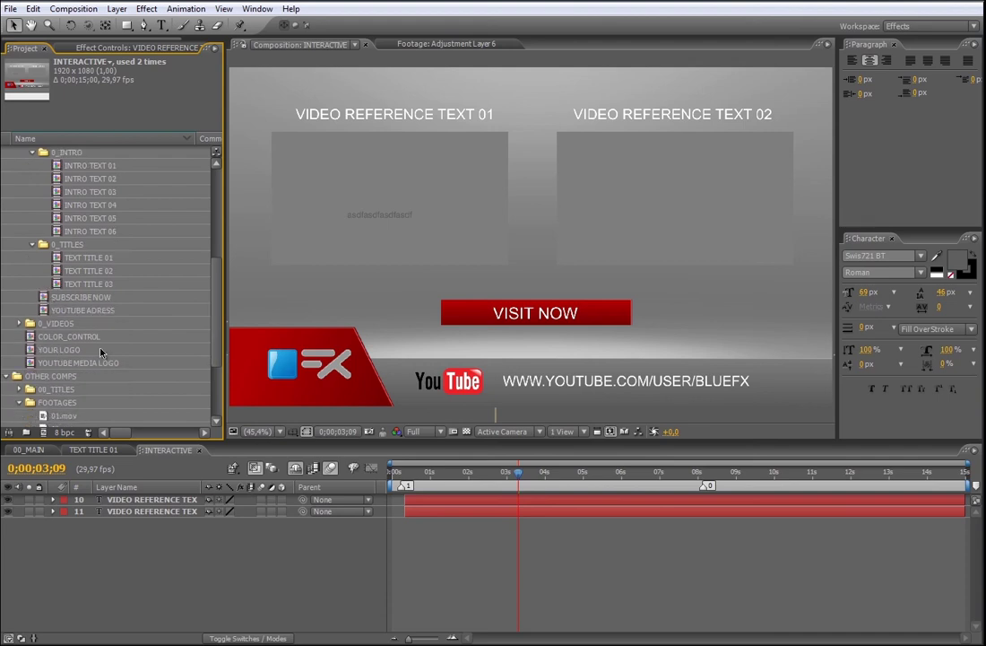
left_click(61, 324)
left_click(18, 323)
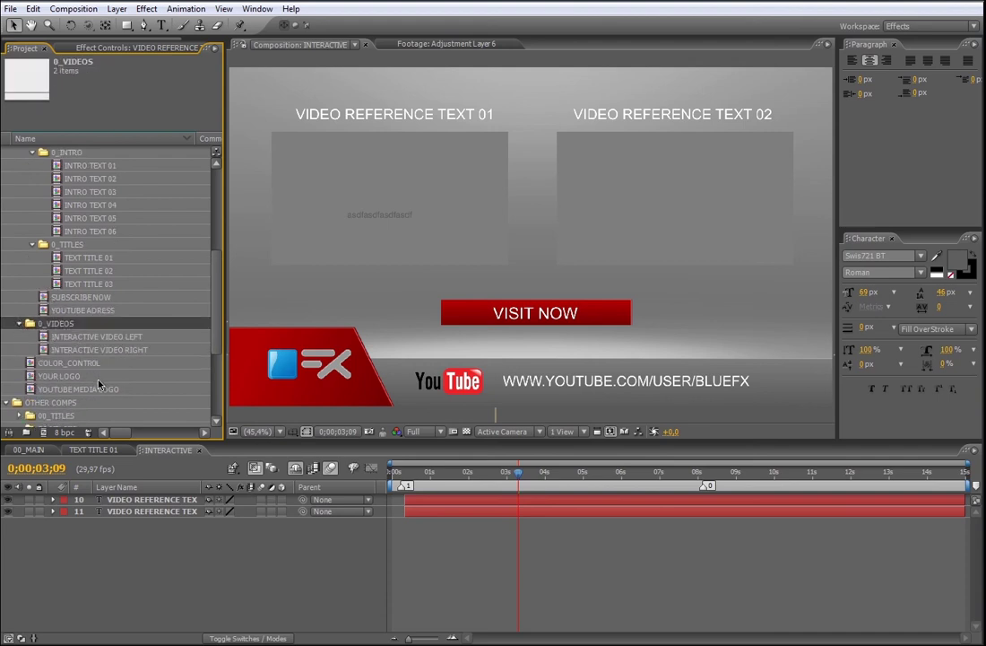
left_click(96, 337)
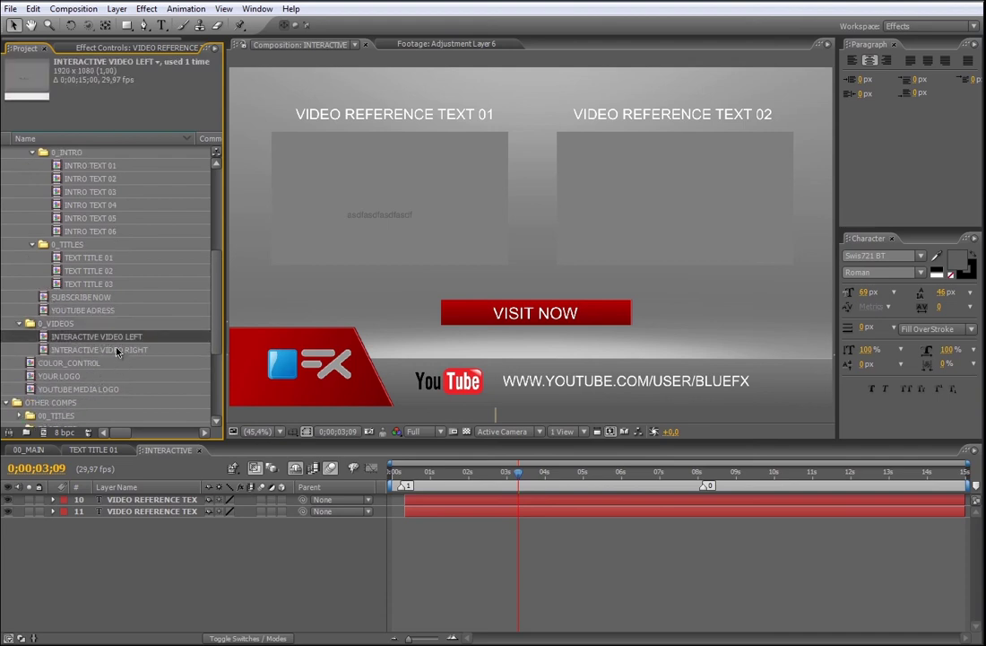
left_click(112, 349)
left_click(126, 338)
left_click(142, 349)
double_click(136, 349)
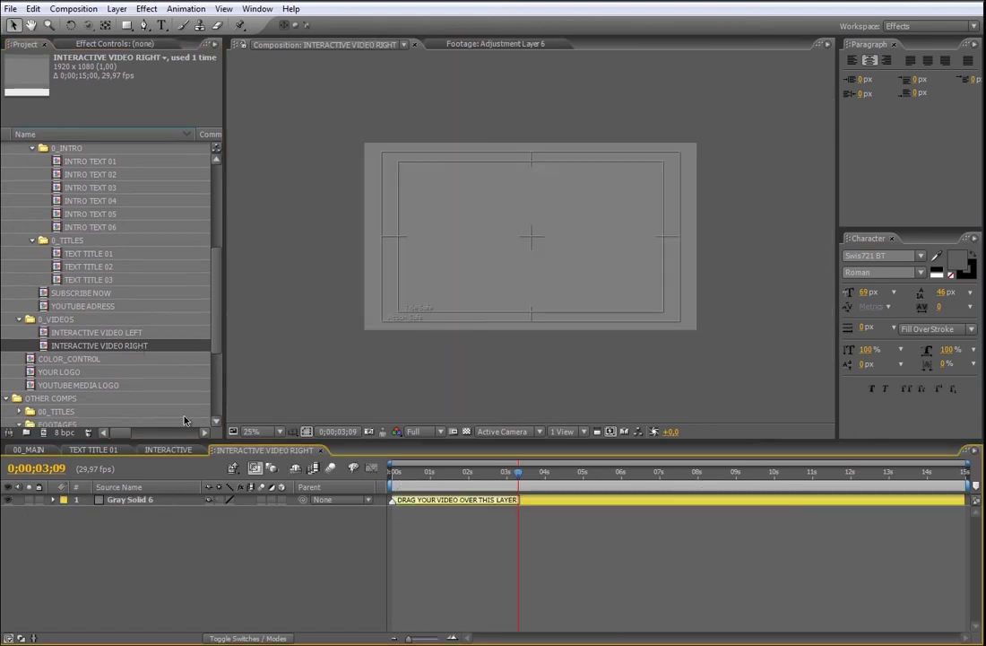
- Add 02.mov from the FOOTAGES folder above Gray Solid 6, placed so it covers the full INTERACTIVE VIDEO RIGHT composition
left_click_drag(217, 350, 220, 398)
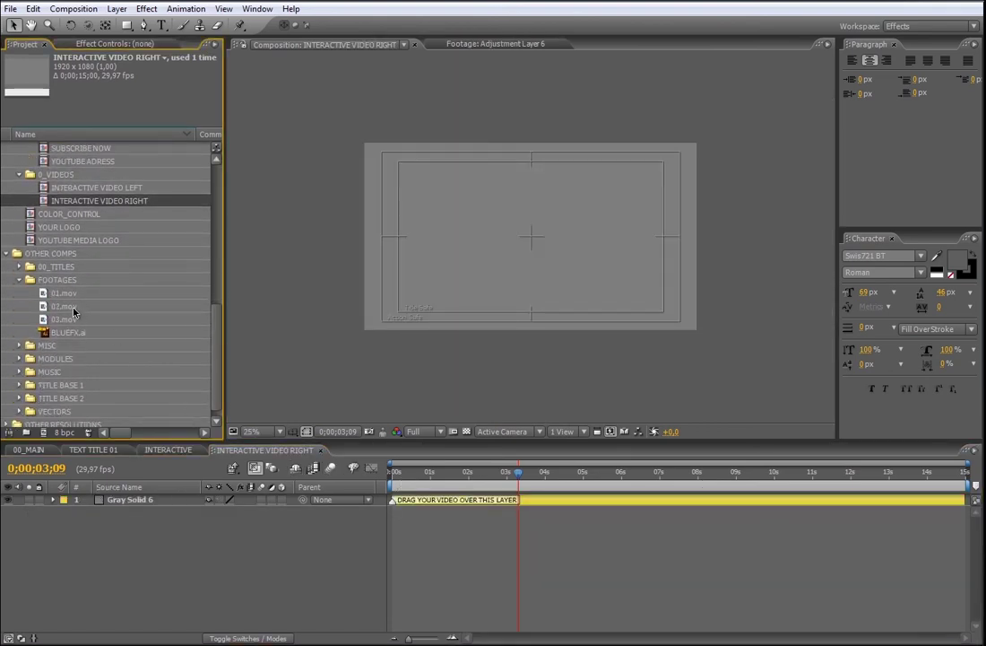
left_click(74, 310)
left_click_drag(73, 310, 437, 454)
left_click_drag(450, 502, 452, 503)
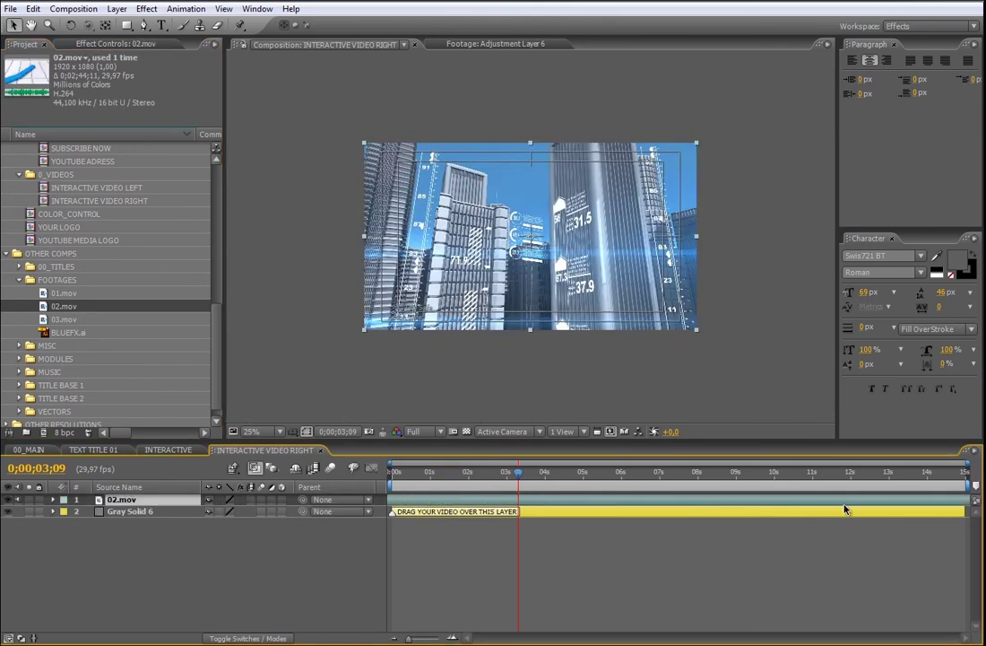
- Scrub through 02.mov to 0;00;08;00 and return to INTERACTIVE to check the video in its frame
left_click(395, 478)
left_click_drag(396, 478, 709, 509)
left_click_drag(395, 485, 699, 496)
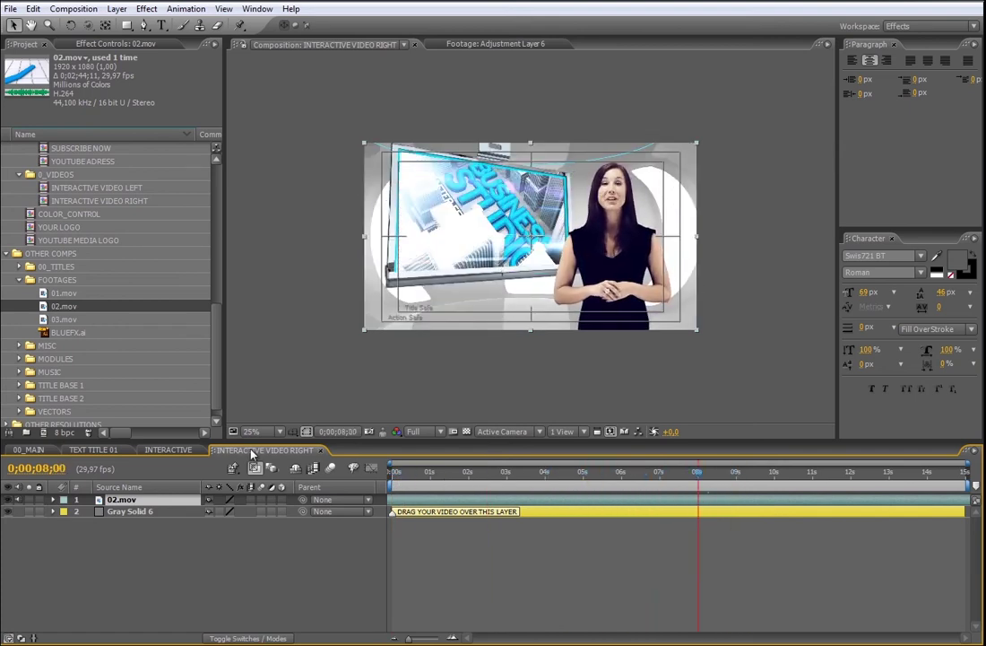
left_click(321, 452)
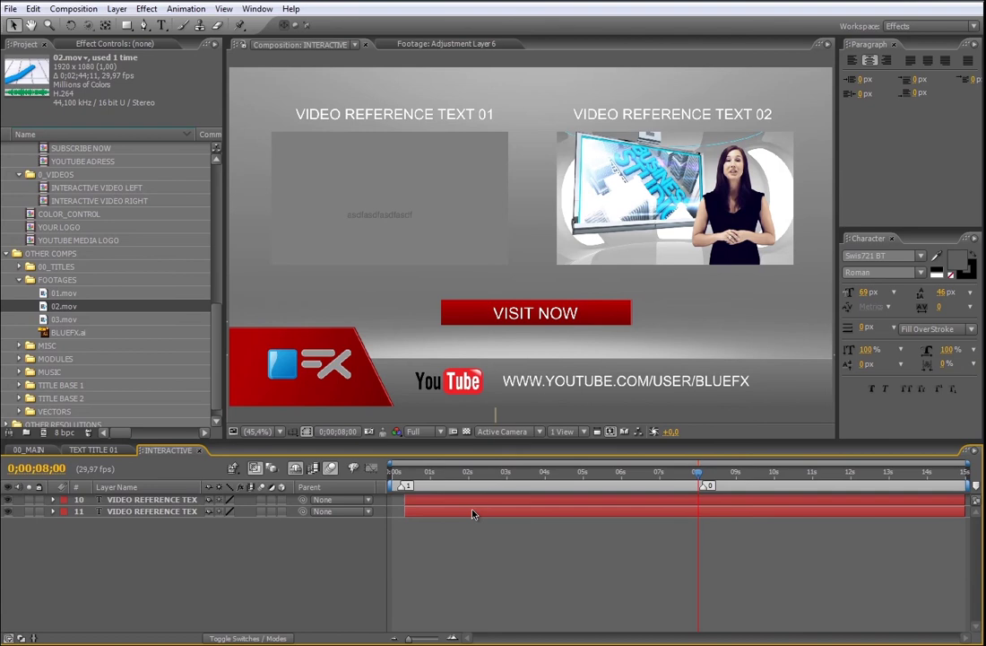
- Add 03.mov to the INTERACTIVE VIDEO LEFT composition and delete its stray asdfasdfasdfasdf text layer
double_click(131, 187)
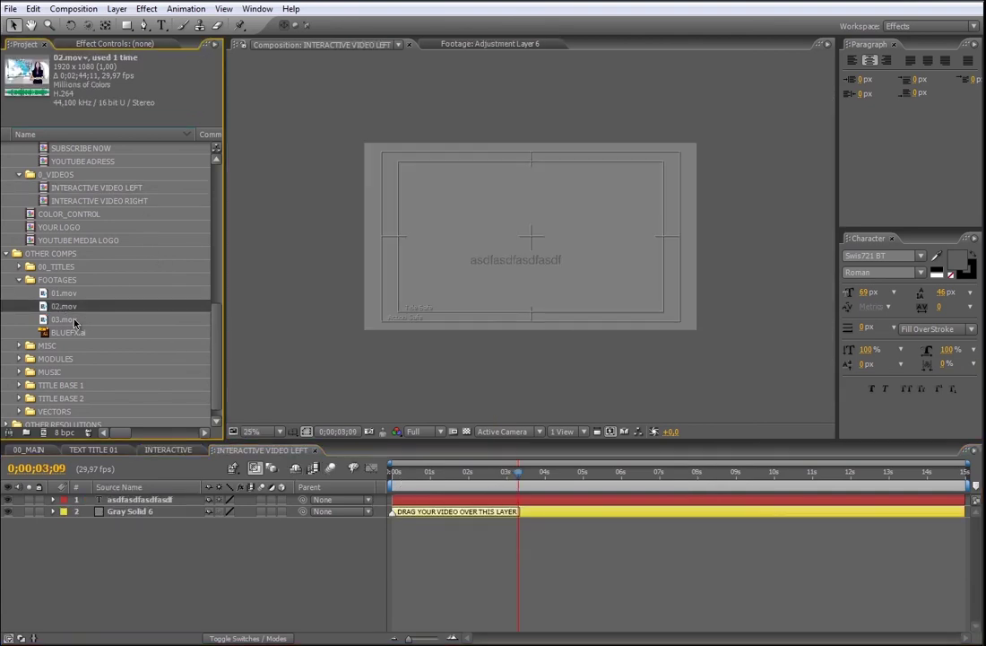
left_click_drag(70, 326, 517, 504)
left_click(519, 511)
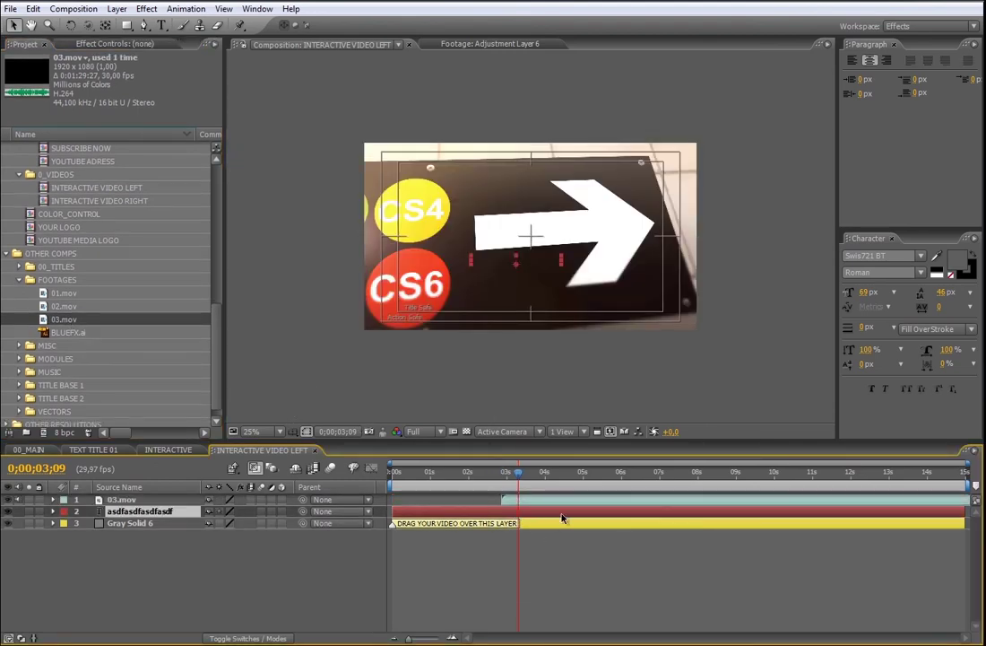
key("Delete")
- Slide the 03.mov layer earlier to fill the composition and check both videos in INTERACTIVE at 0;00;02;02
left_click_drag(578, 497, 468, 498)
left_click_drag(518, 472, 420, 475)
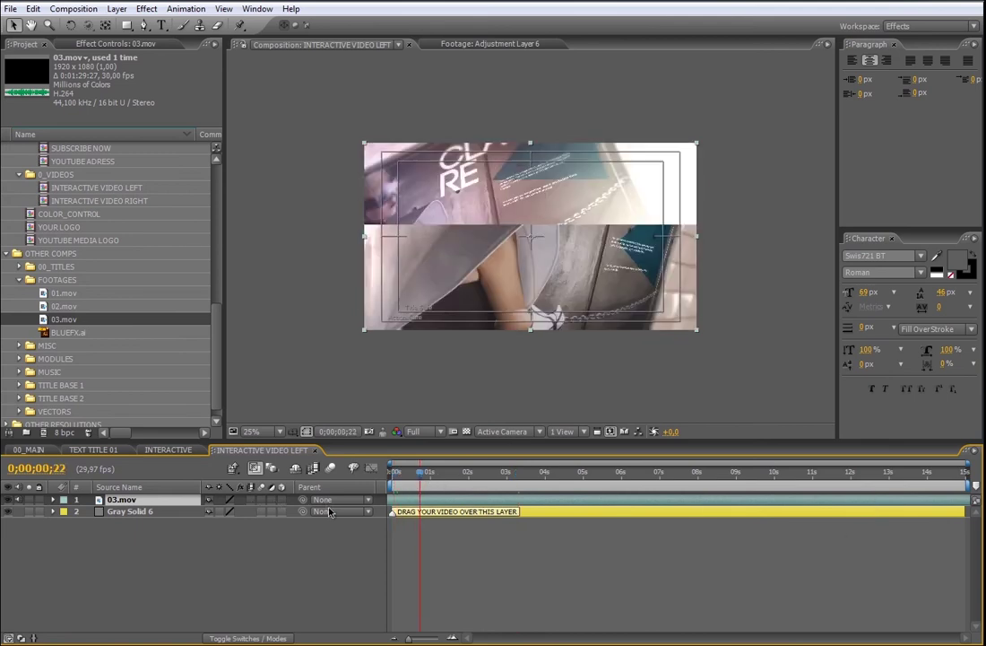
left_click_drag(396, 476, 463, 480)
left_click(314, 449)
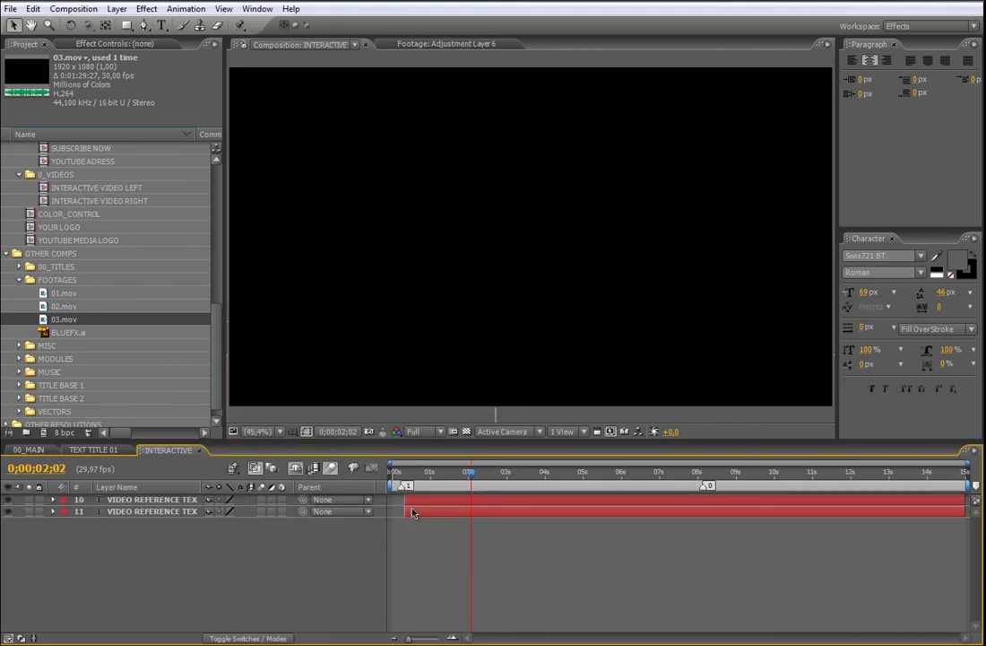
left_click(475, 506)
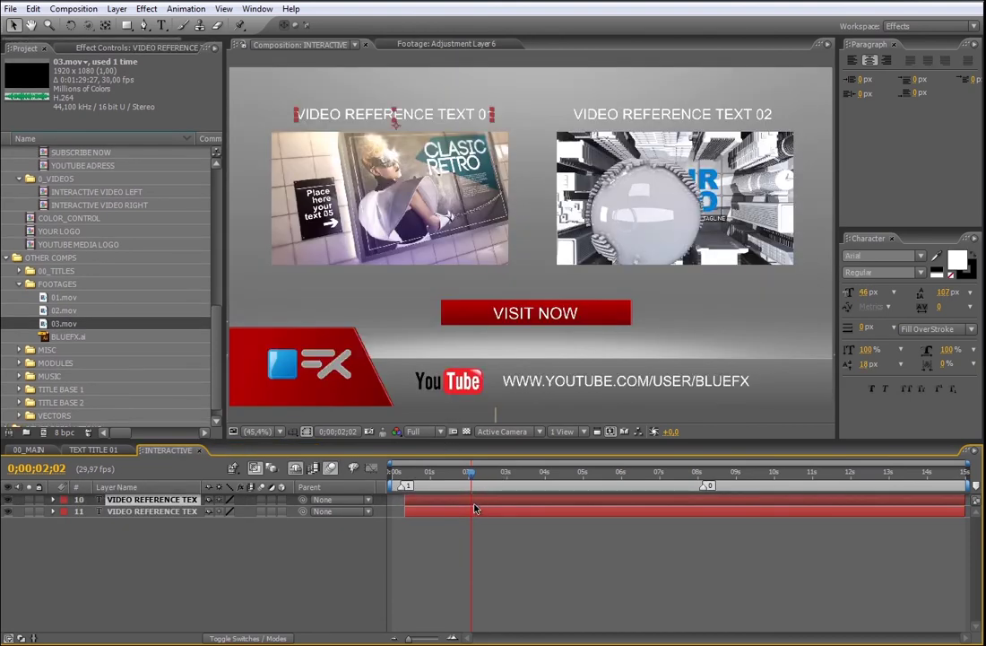
- Replace the VIDEO REFERENCE TEXT 01 caption above the left interactive video with SUBWAY POSTERS
double_click(481, 508)
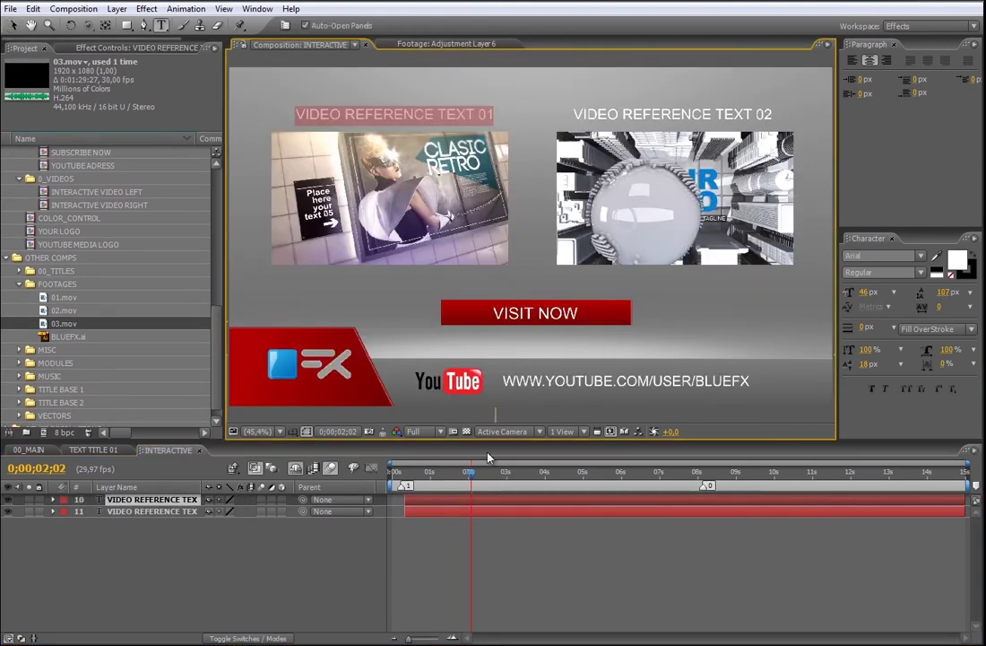
type("SUB")
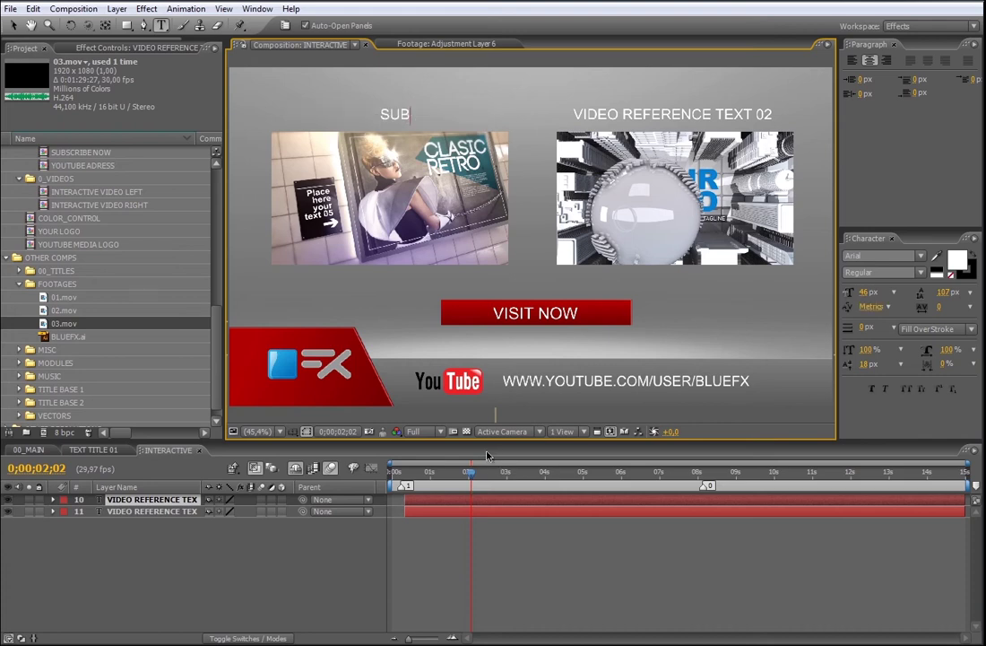
type("WAY POSTERS")
- Replace the VIDEO REFERENCE TEXT 02 caption above the right interactive video with BUSINESS STUDIO
left_click(484, 513)
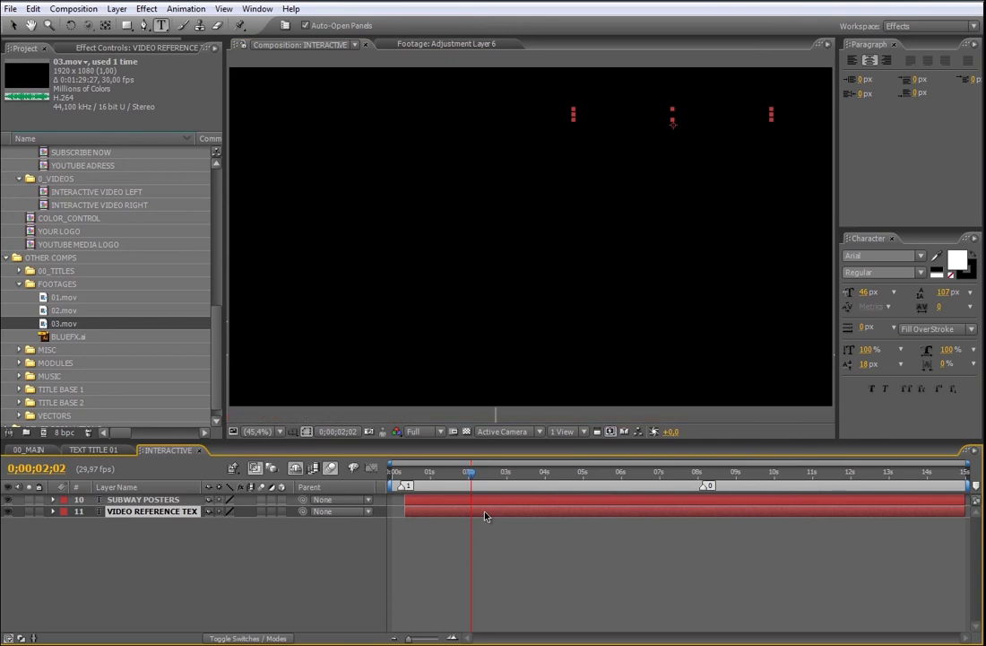
double_click(489, 511)
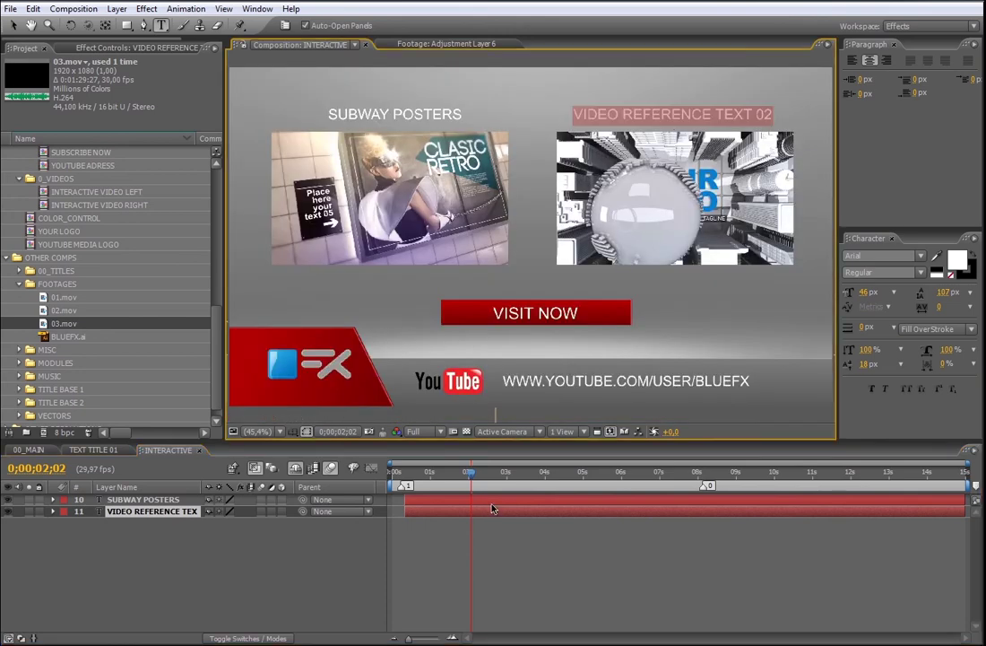
type("bu")
key("BackSpace")
key("BackSpace")
type("BU")
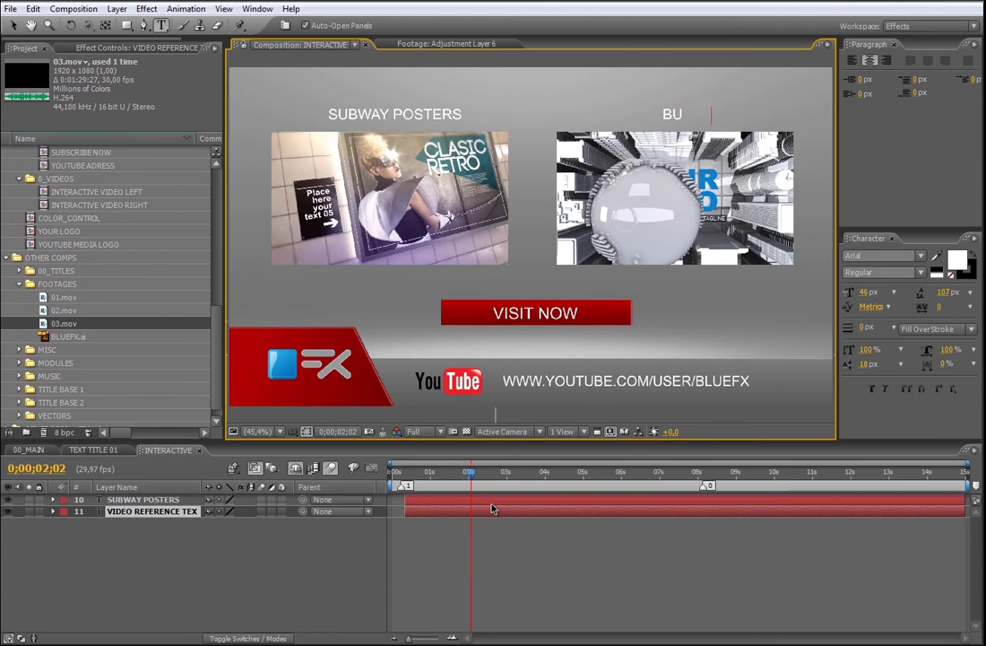
type("SINESS STUDIO")
left_click(672, 522)
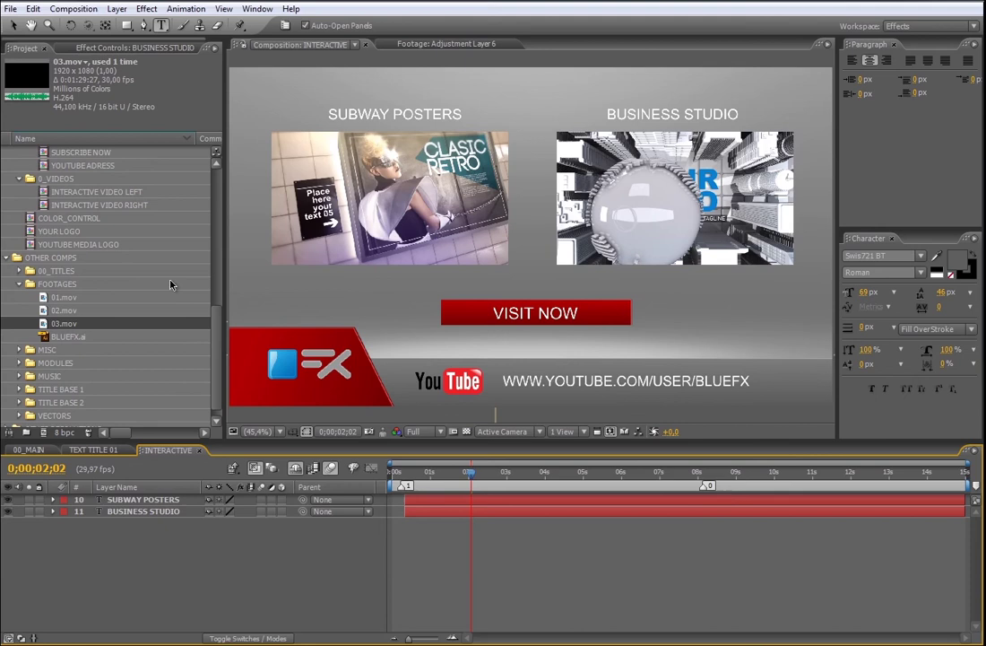
- Open the COLOR_CONTROL composition at its first frame and fit it to the viewer
left_click(75, 203)
double_click(84, 219)
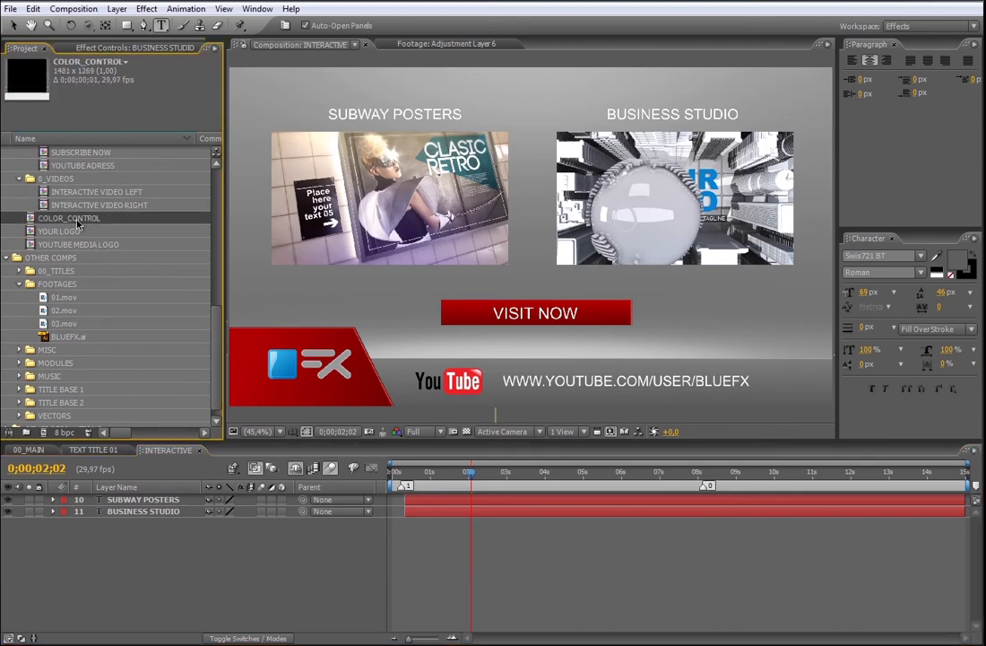
key("Home")
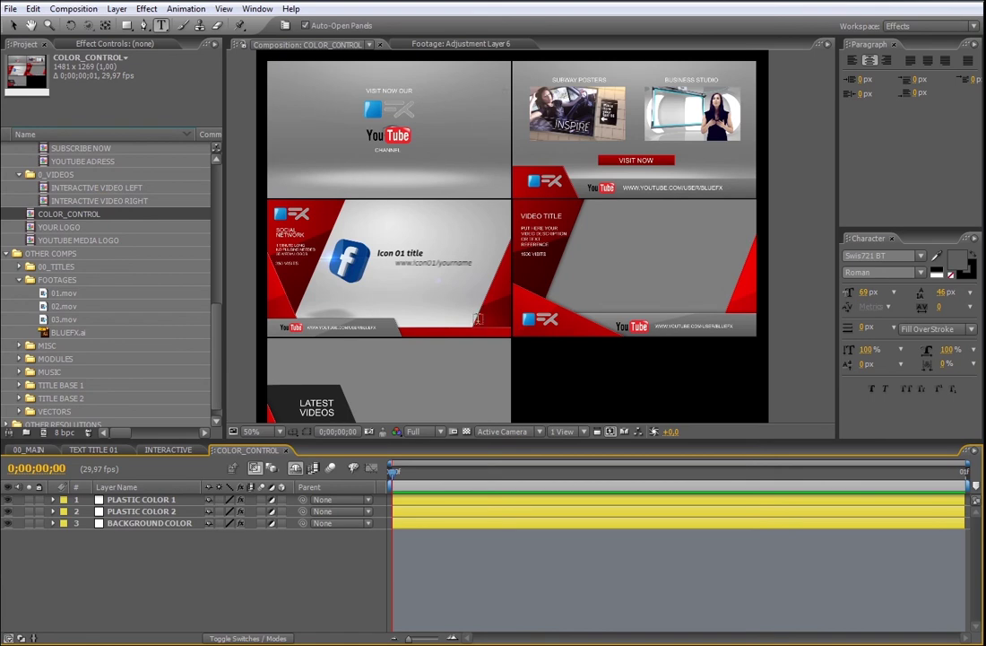
left_click(252, 431)
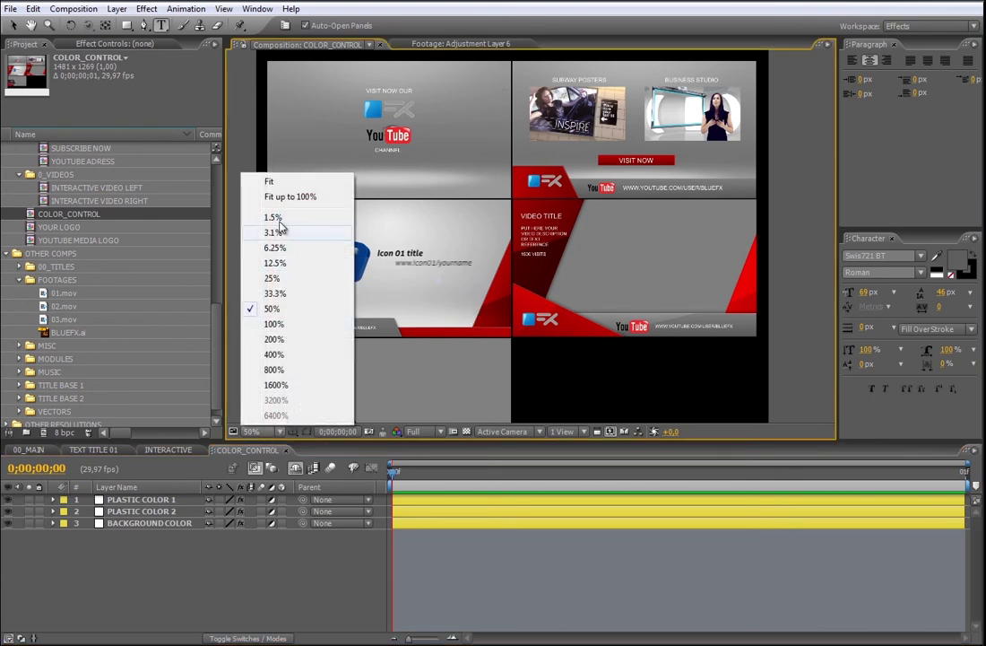
left_click(273, 183)
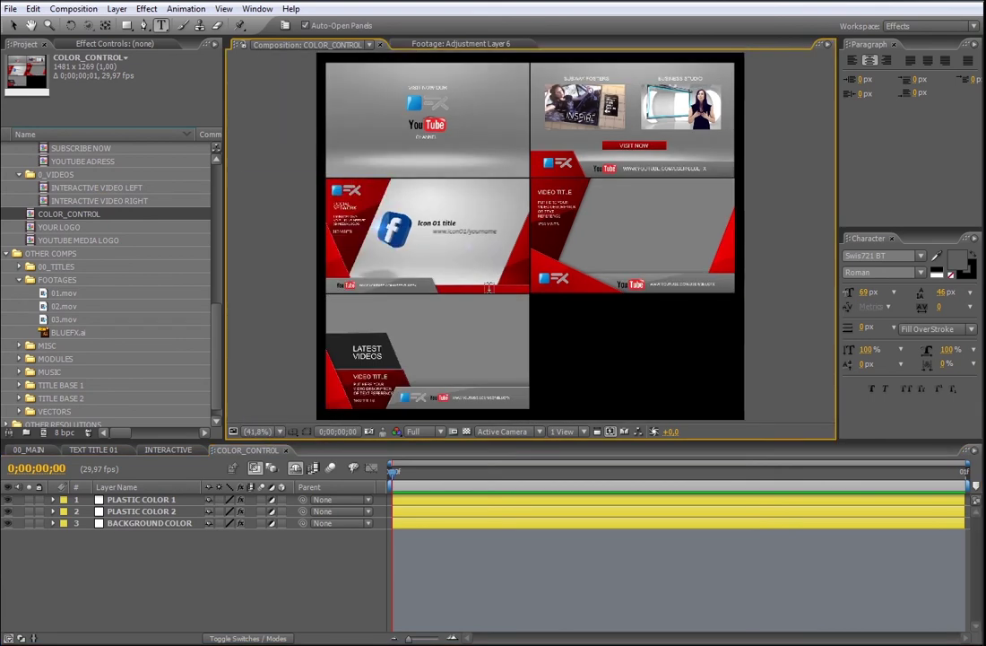
- Select the PLASTIC COLOR 1, PLASTIC COLOR 2 and BACKGROUND COLOR layers in turn to review the colour controls
left_click(439, 503)
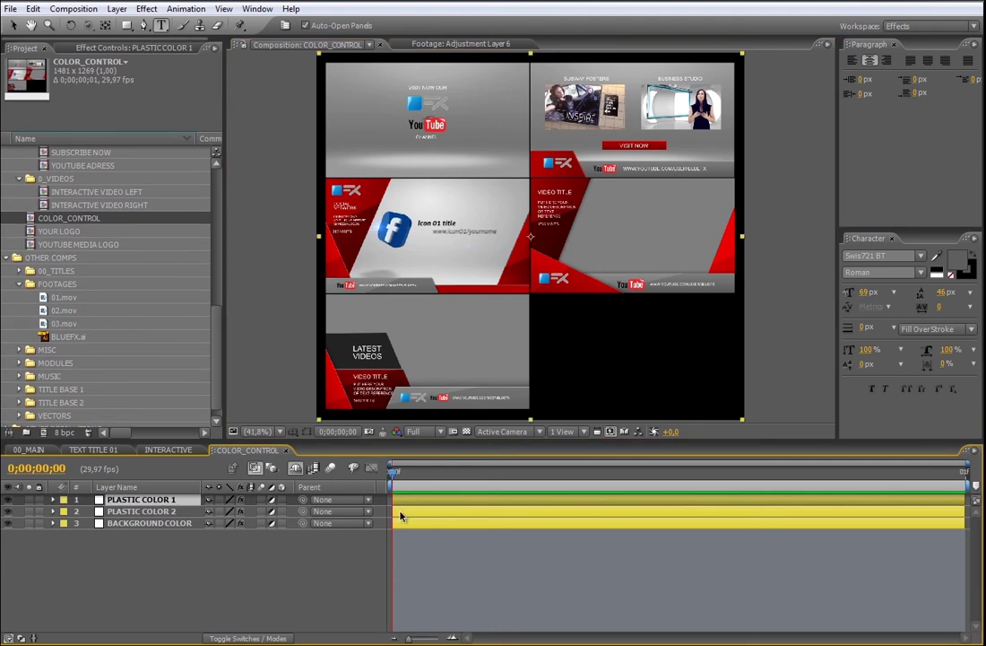
left_click(162, 511)
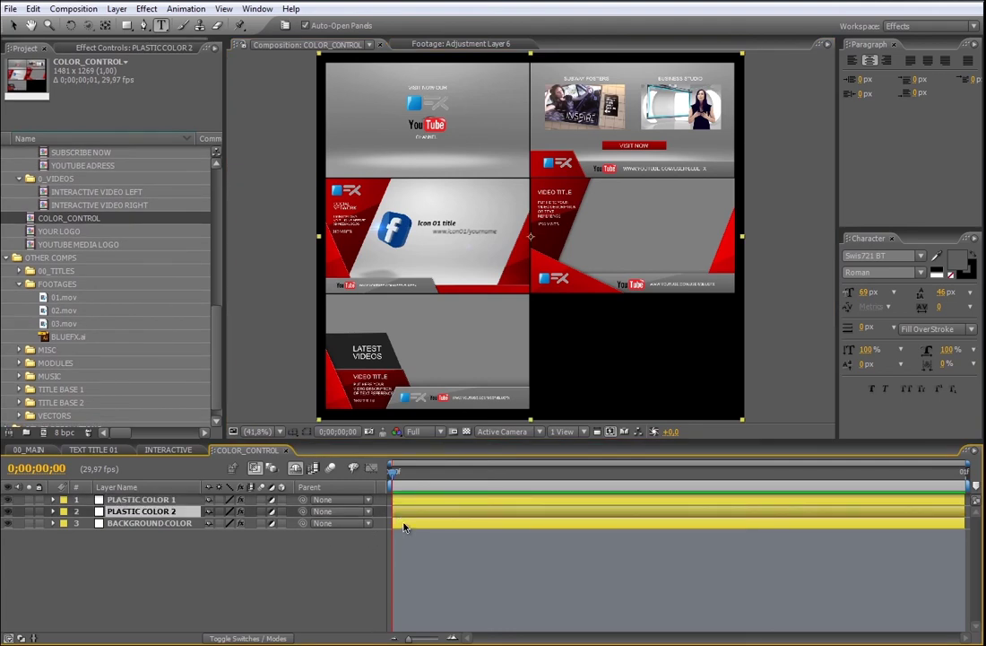
left_click(403, 526)
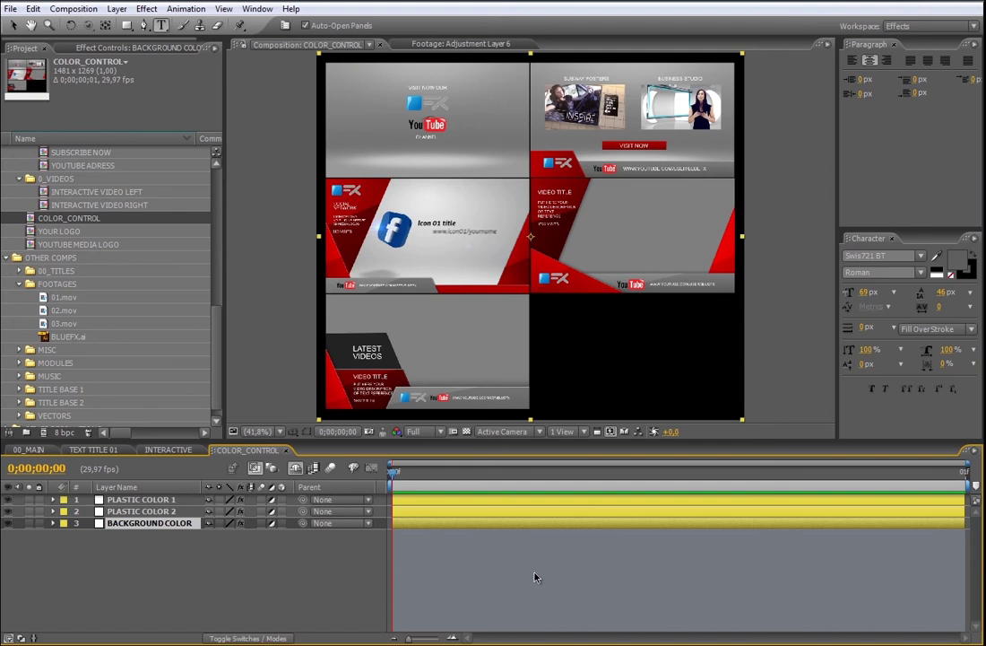
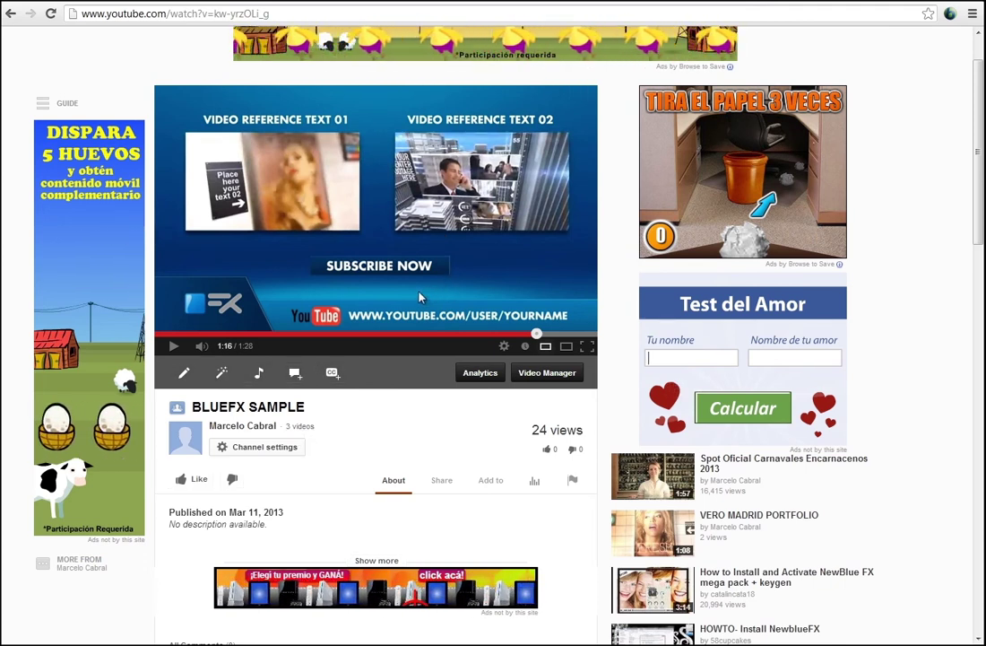
- On YouTube, open the annotation editor for the BLUEFX SAMPLE video and pause playback at 1:13, on the interactive videos screen
left_click(295, 373)
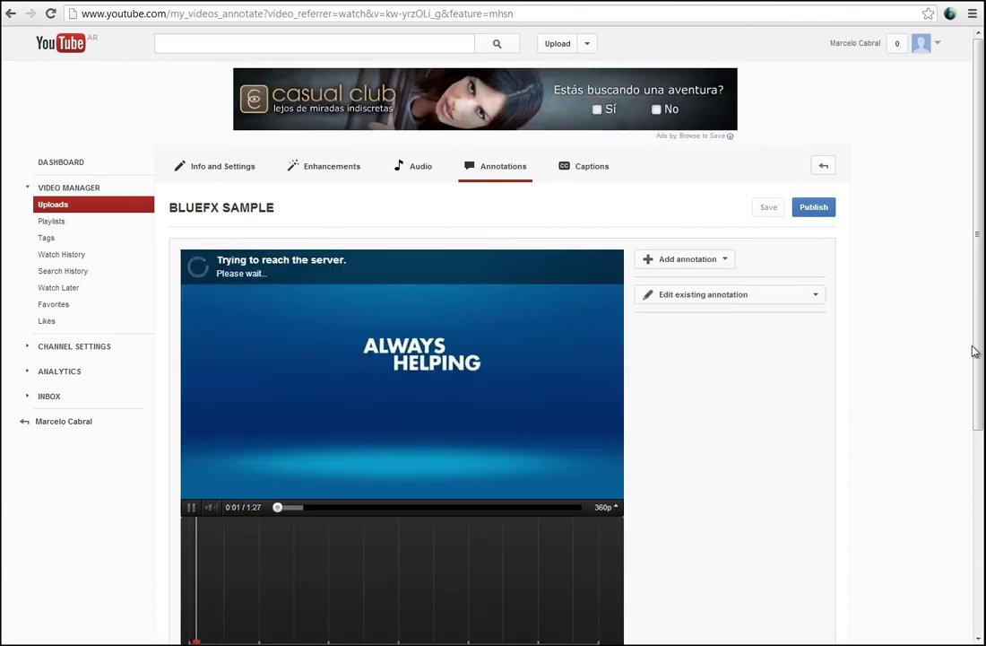
left_click_drag(975, 348, 971, 443)
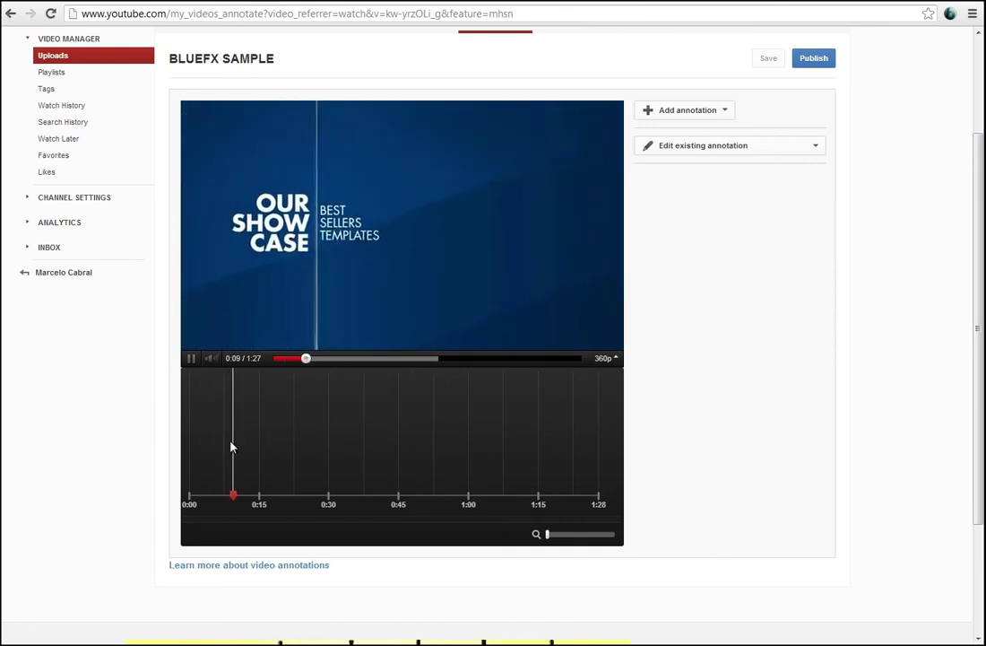
key("space")
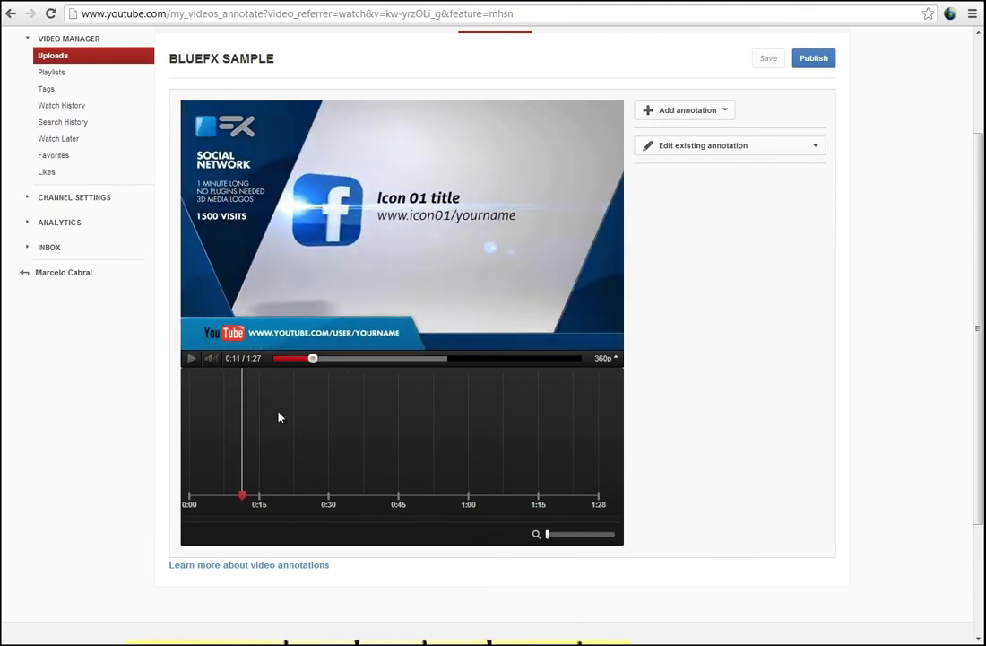
key("space")
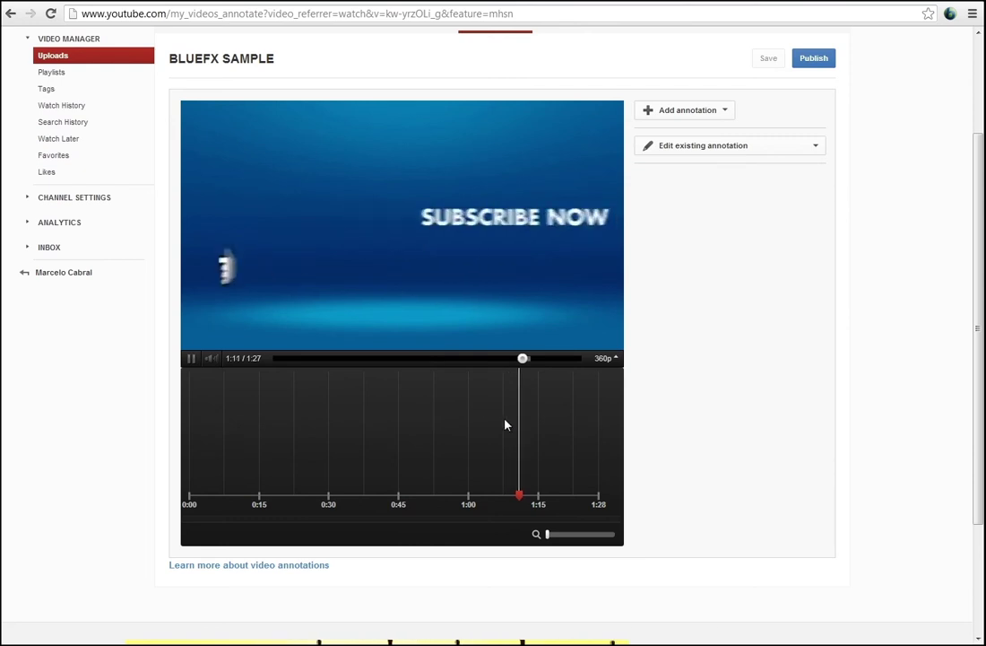
left_click(191, 360)
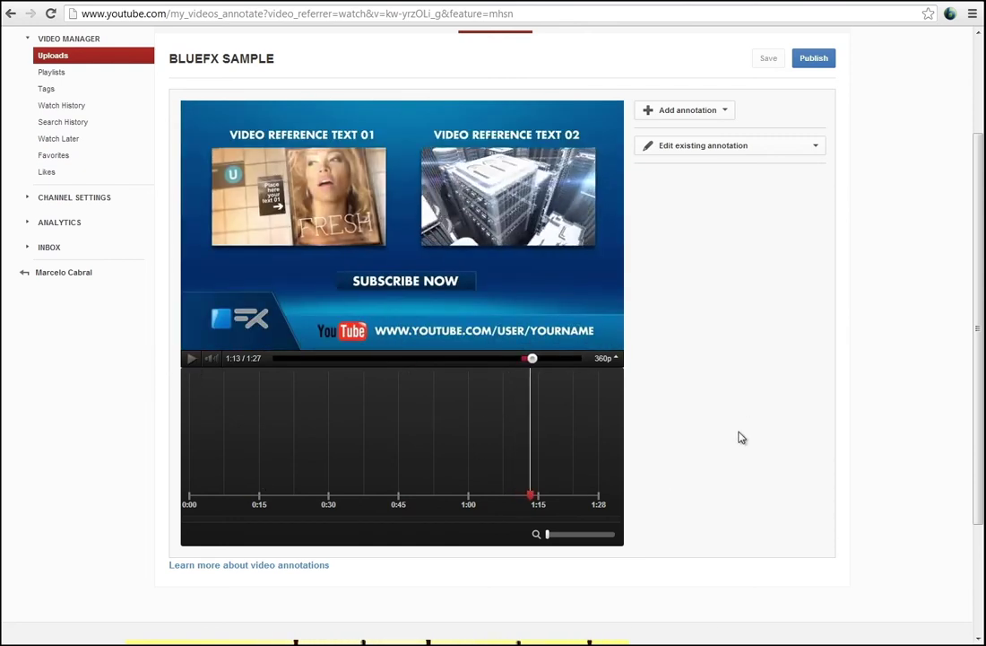
- Add a Spotlight annotation, fit its frame over the left reference video and place its text box just below that video
left_click(685, 111)
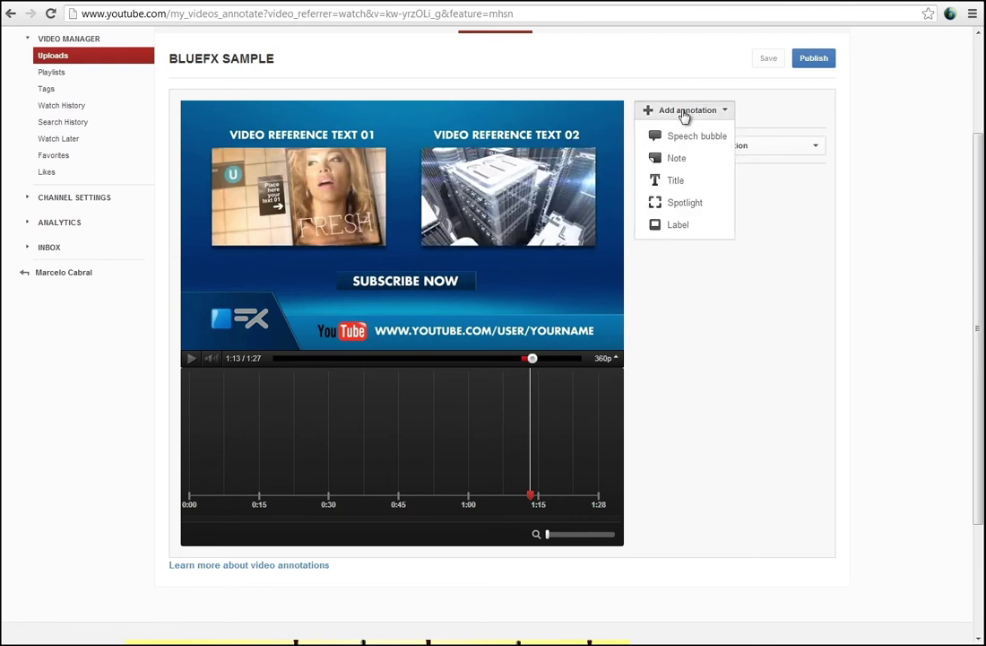
left_click(692, 204)
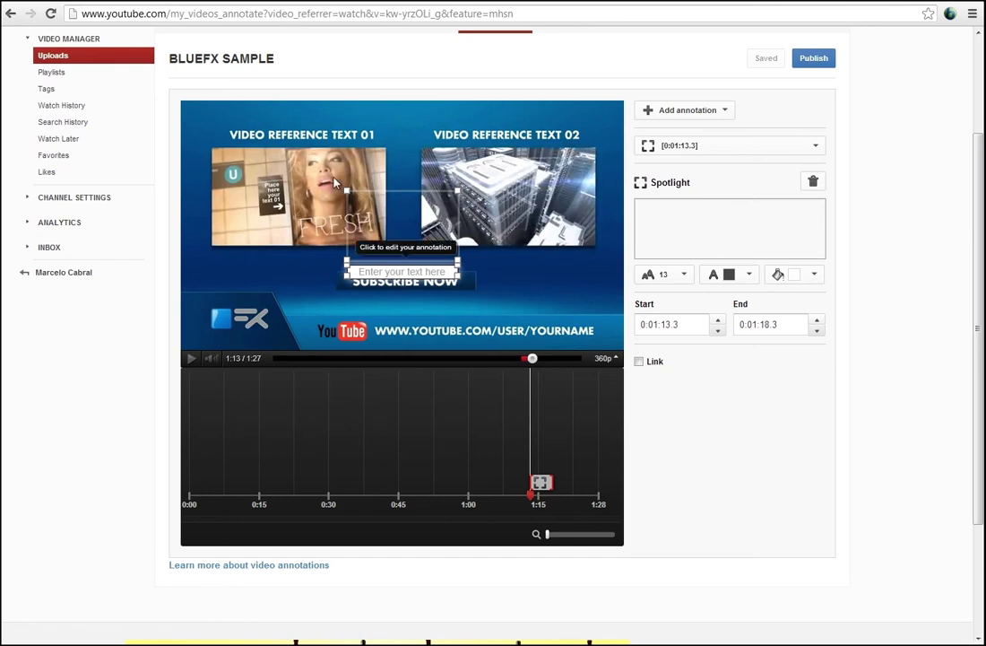
left_click_drag(348, 197, 213, 153)
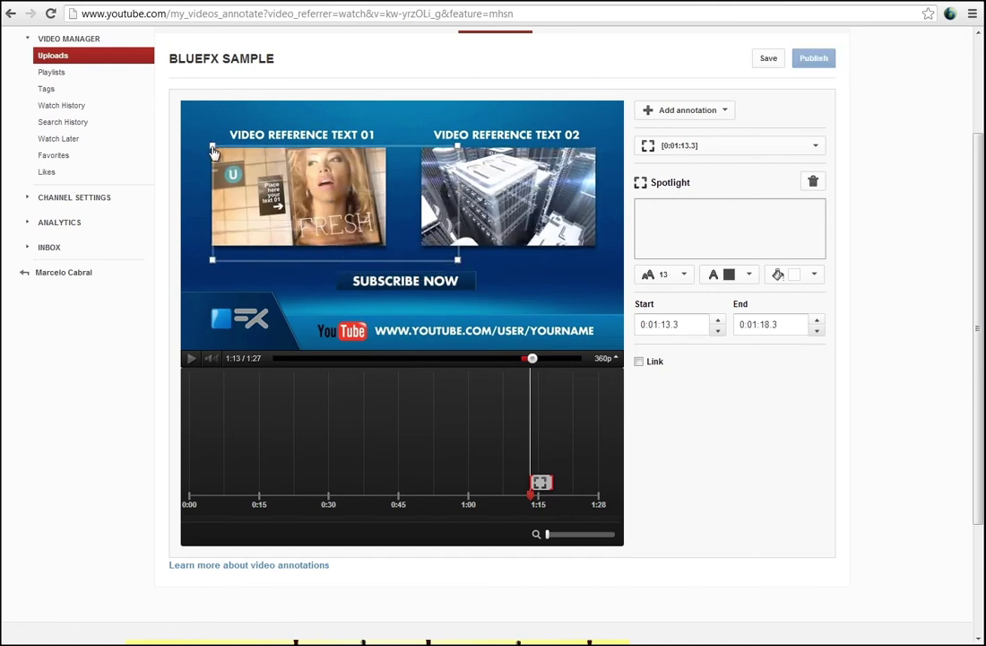
mouse_move(457, 265)
left_mouse_down()
mouse_move(388, 252)
mouse_move(407, 237)
mouse_move(411, 261)
mouse_move(386, 250)
left_mouse_up()
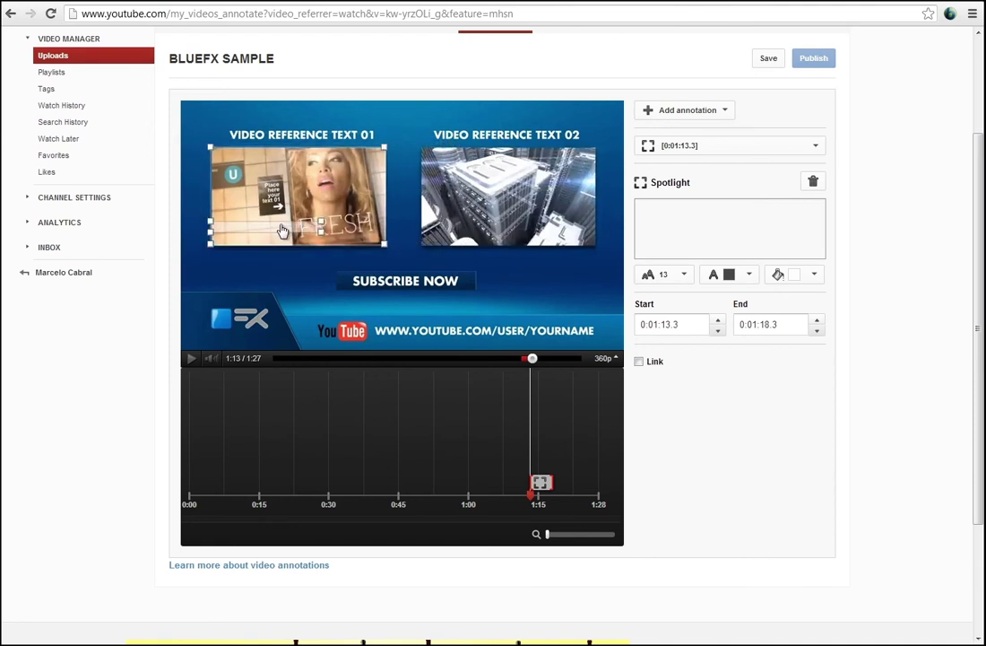
left_click_drag(285, 233, 316, 265)
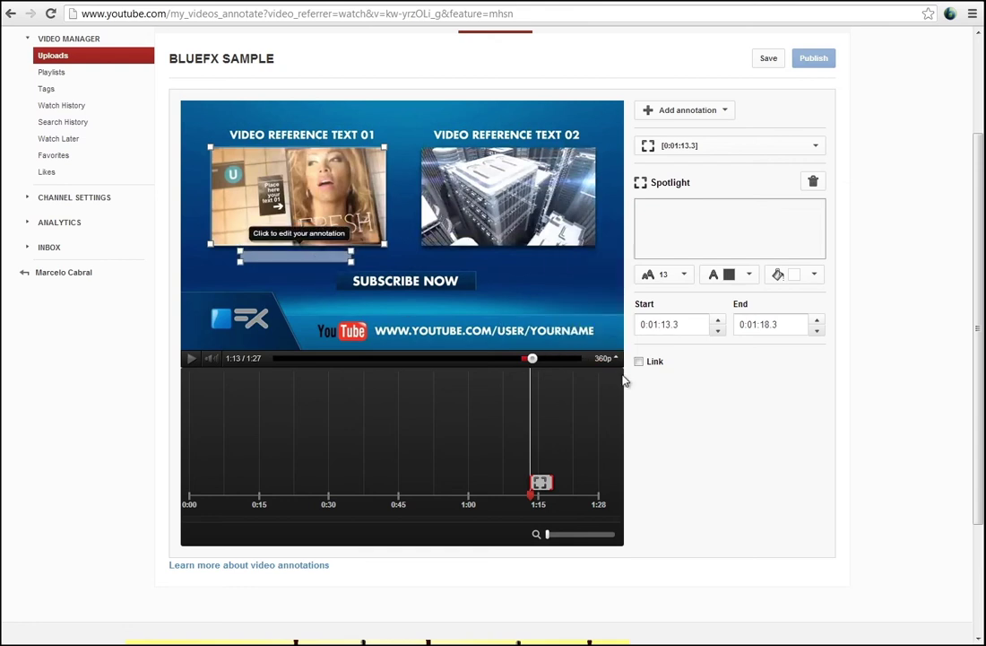
- Extend the spotlight annotation's end to 0:01:28.2 and enter BUY NOW as its text
left_click_drag(555, 489, 599, 484)
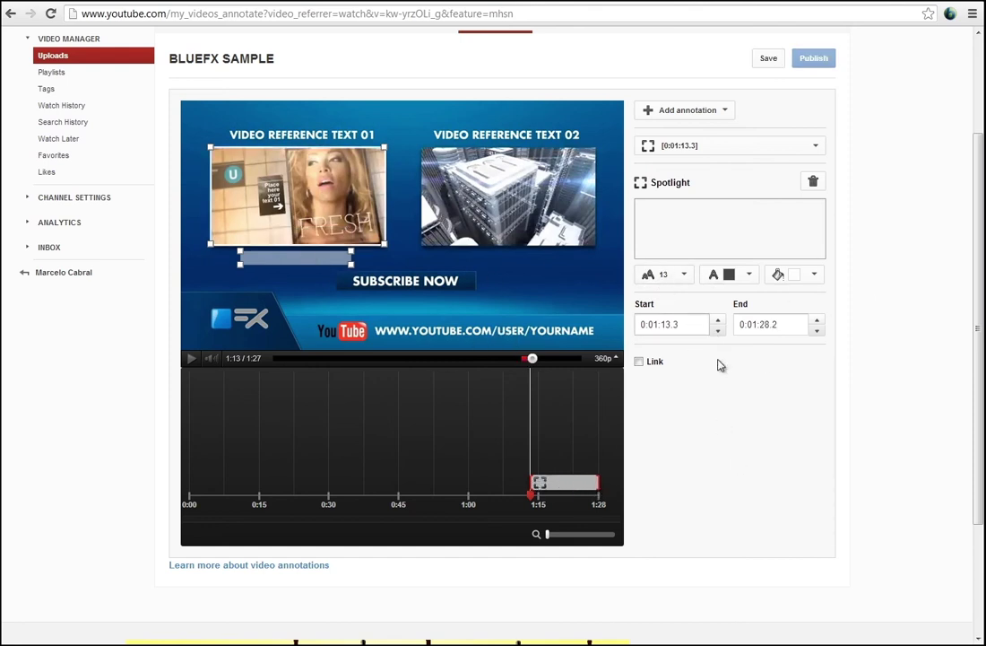
left_click(671, 225)
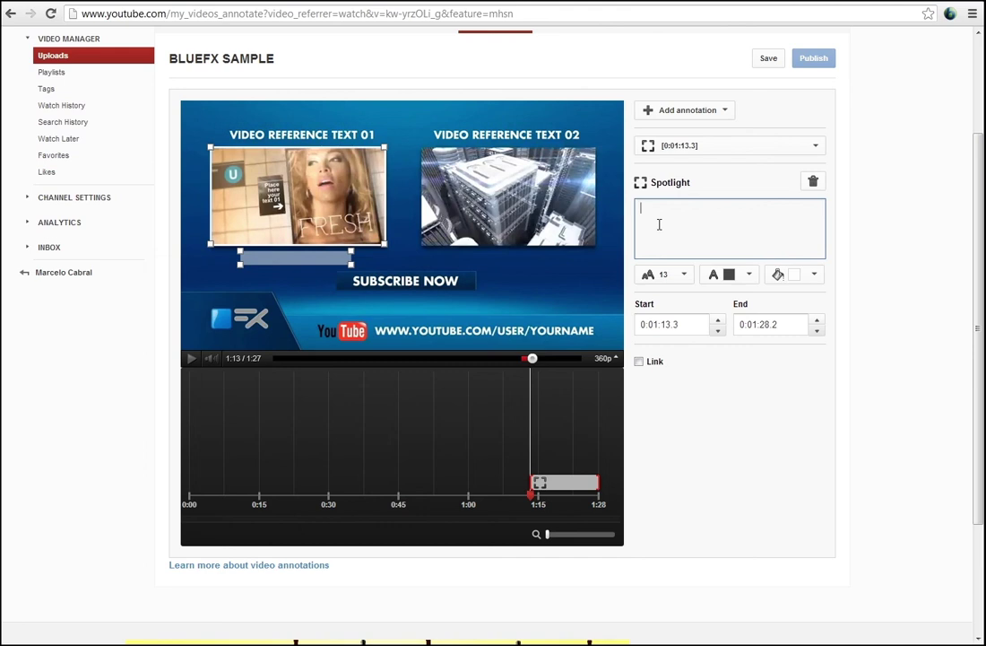
type("BUY")
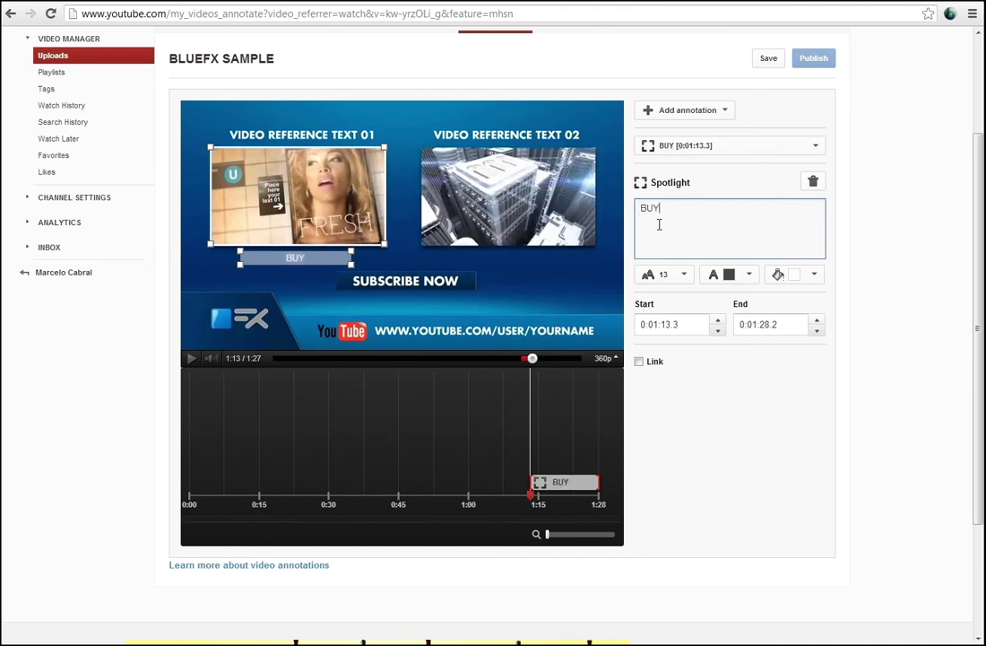
type(" NOW")
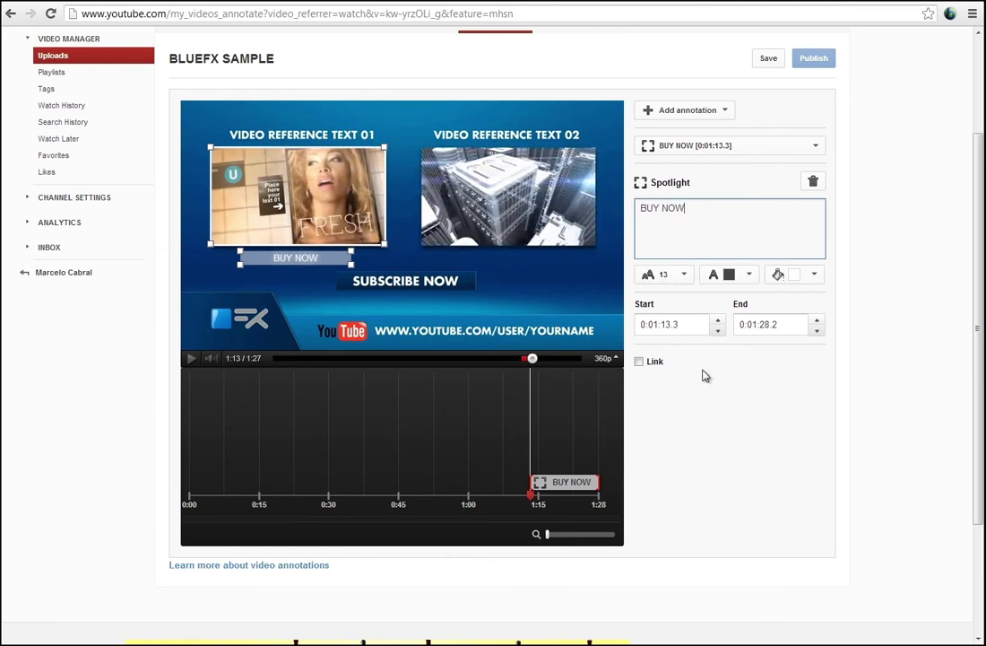
- Set the BUY NOW text colour to white and review the font size and background colour options
left_click(683, 278)
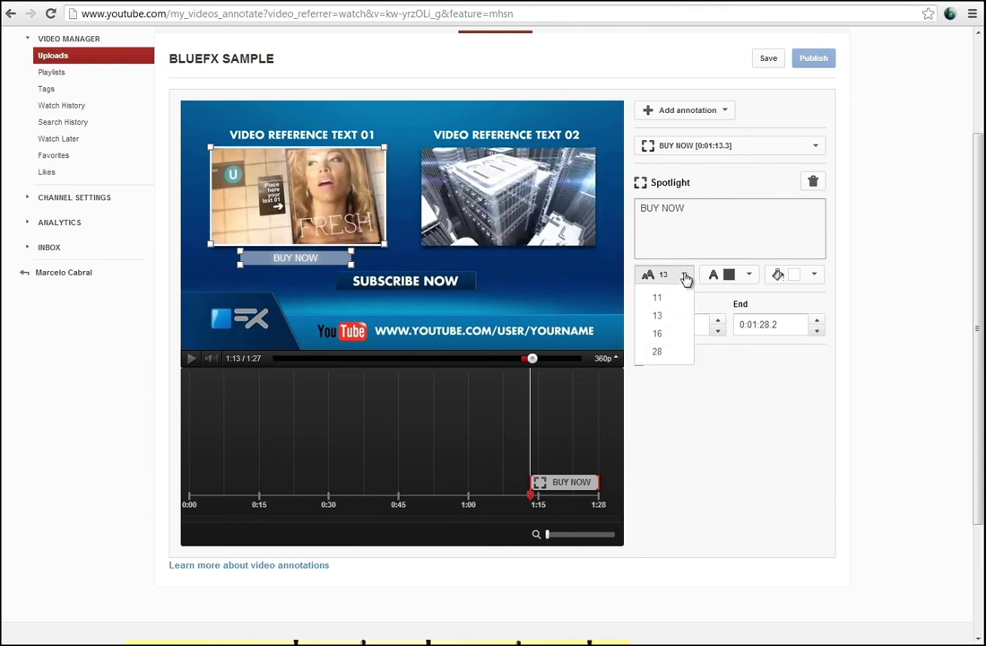
left_click(684, 276)
left_click(750, 278)
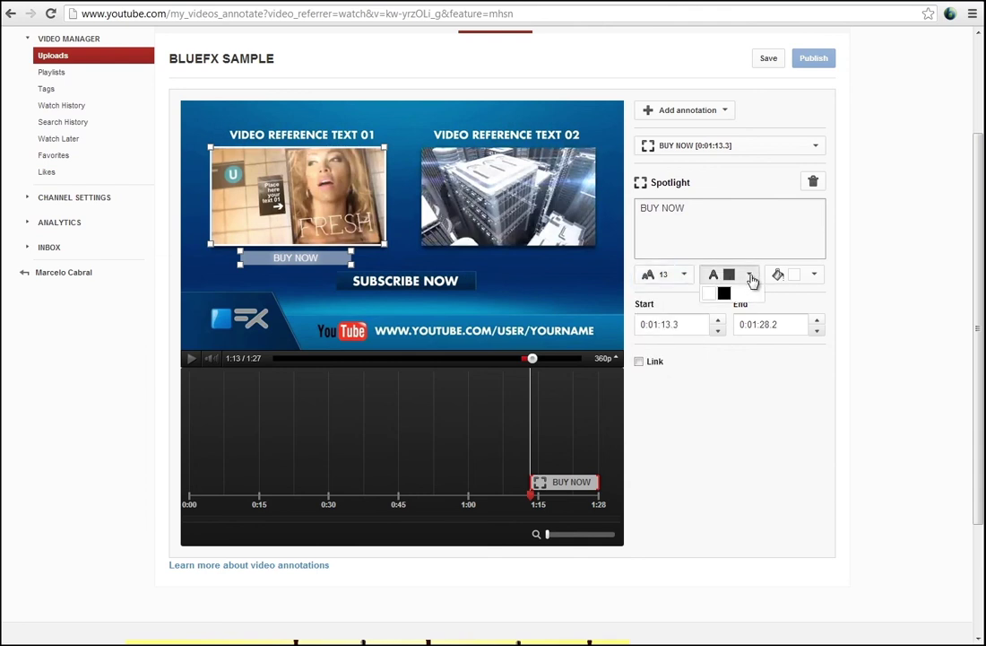
left_click(706, 294)
left_click(814, 278)
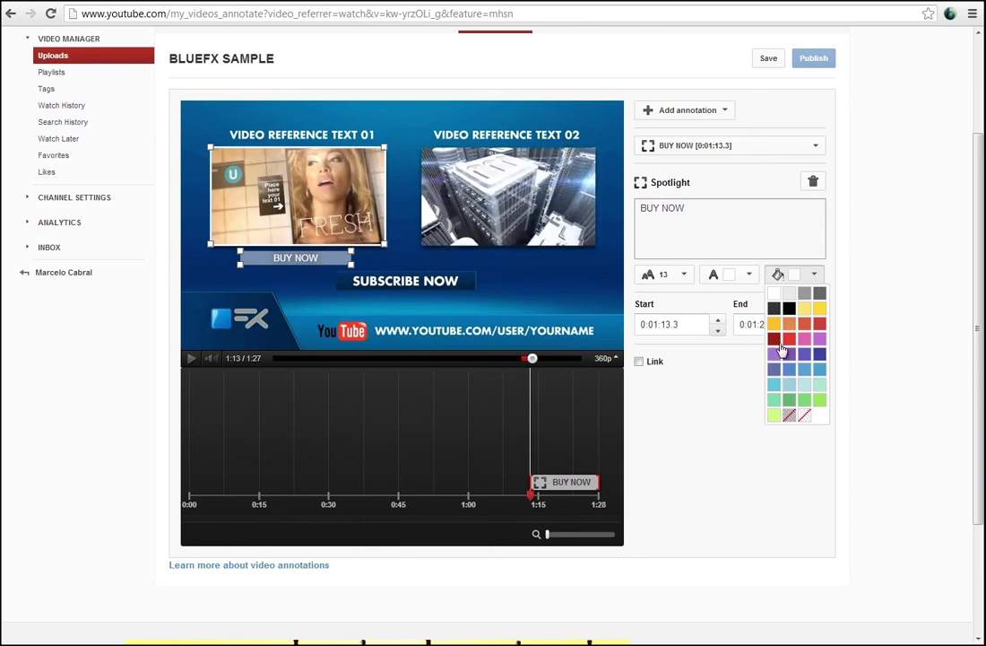
left_click(818, 278)
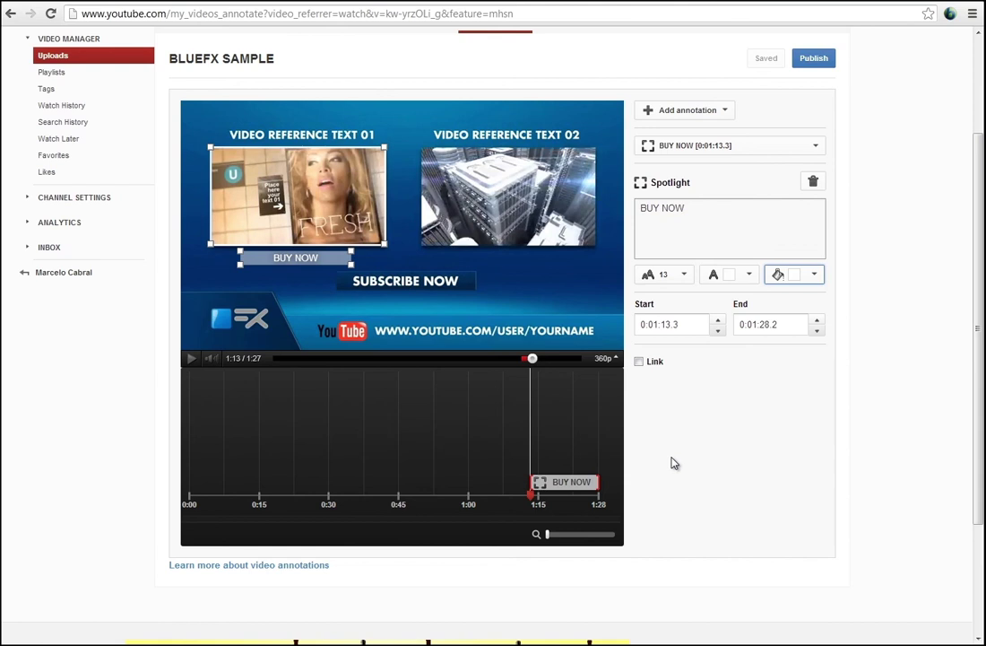
left_click(640, 363)
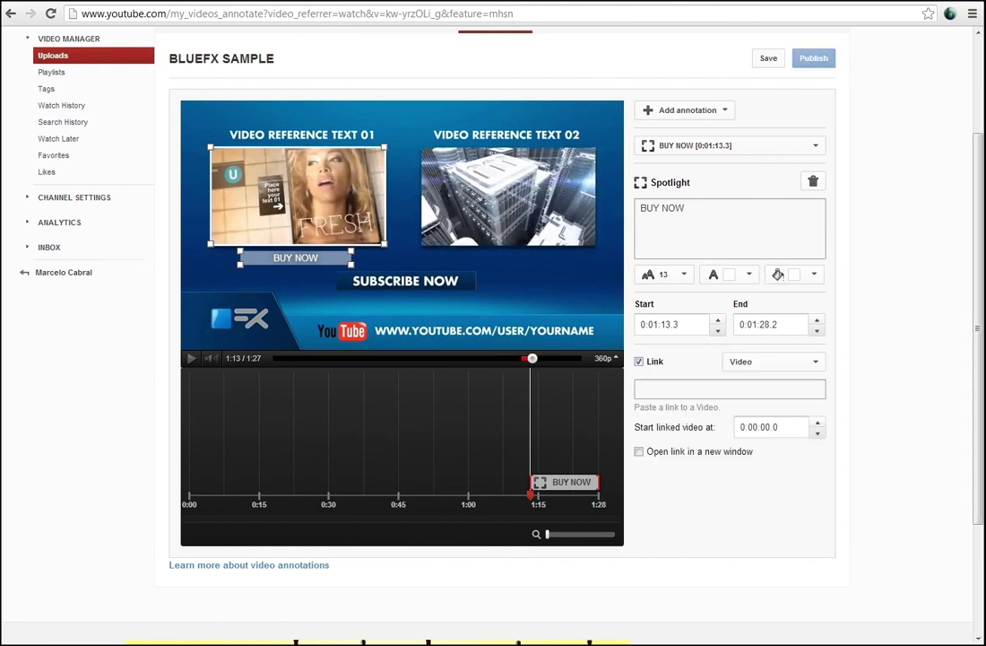
type("http://www.youtube.com/watch?v")
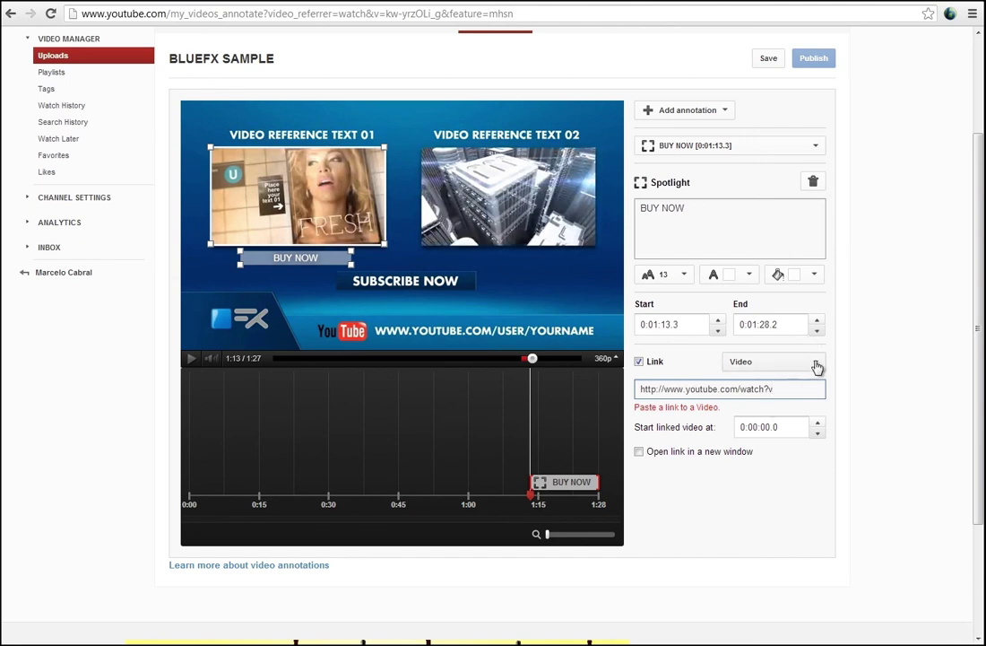
left_click(818, 363)
left_click(781, 384)
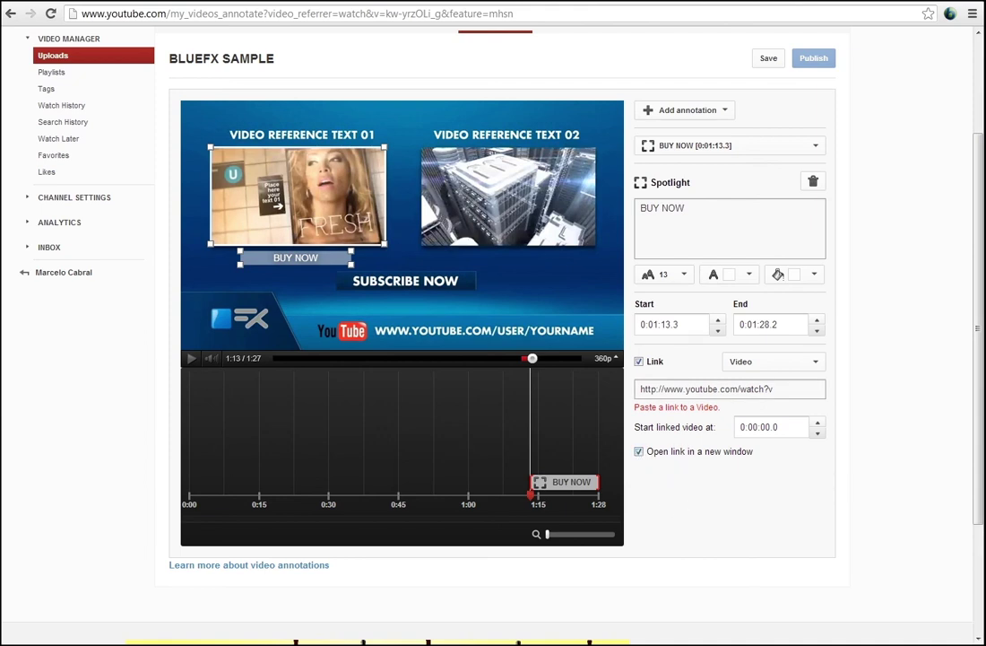
type("http://www.youtube.com/watch?v=0JH0FtvLamk")
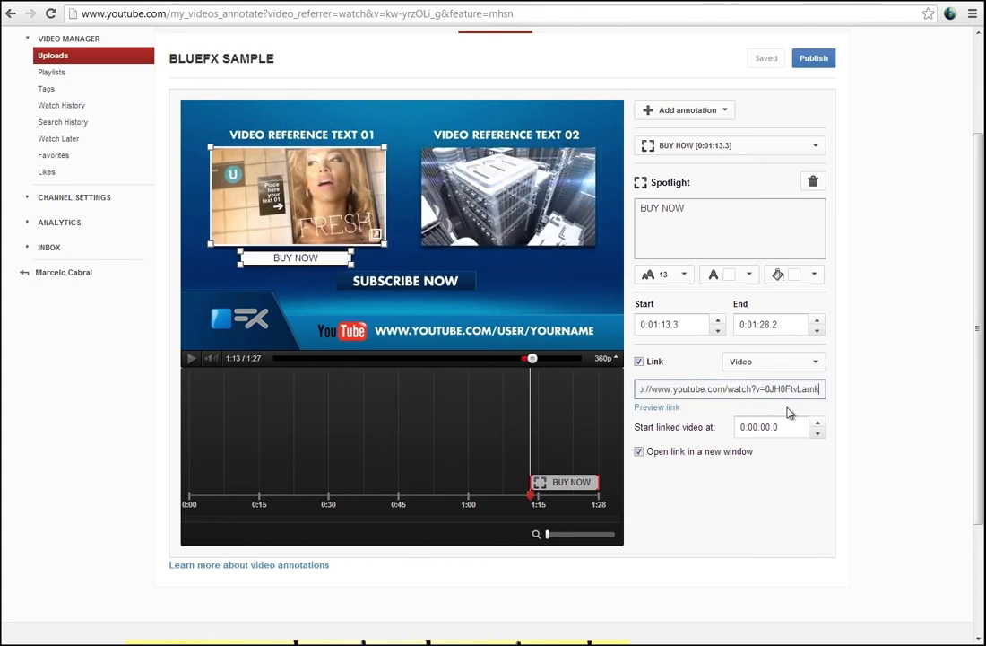
- Add a second Spotlight annotation and fit its frame over the VIDEO REFERENCE TEXT 02 video, with its text box just below
left_click(700, 114)
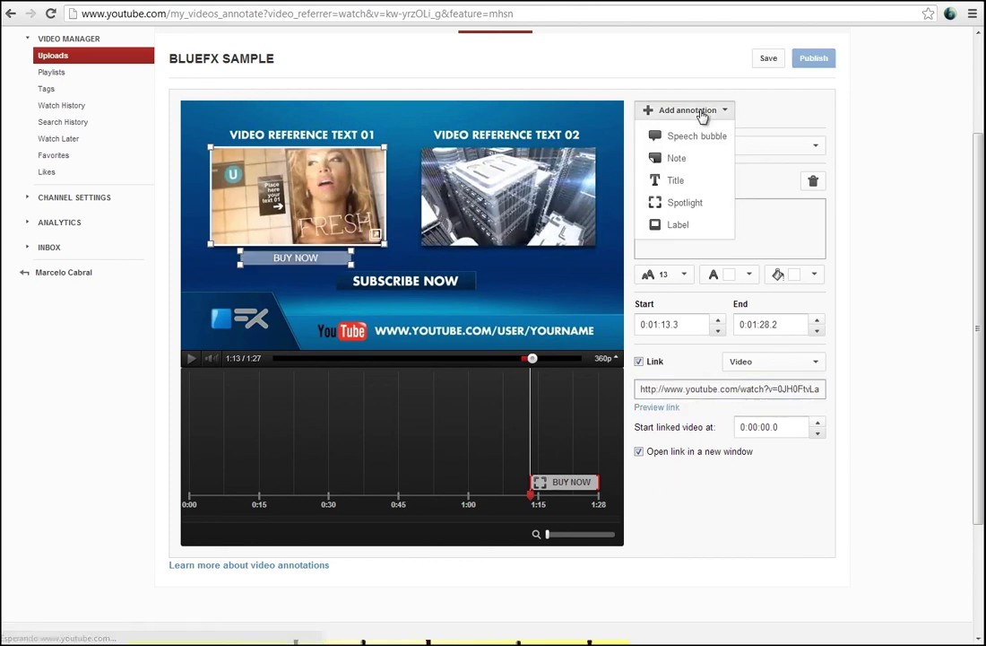
left_click(685, 202)
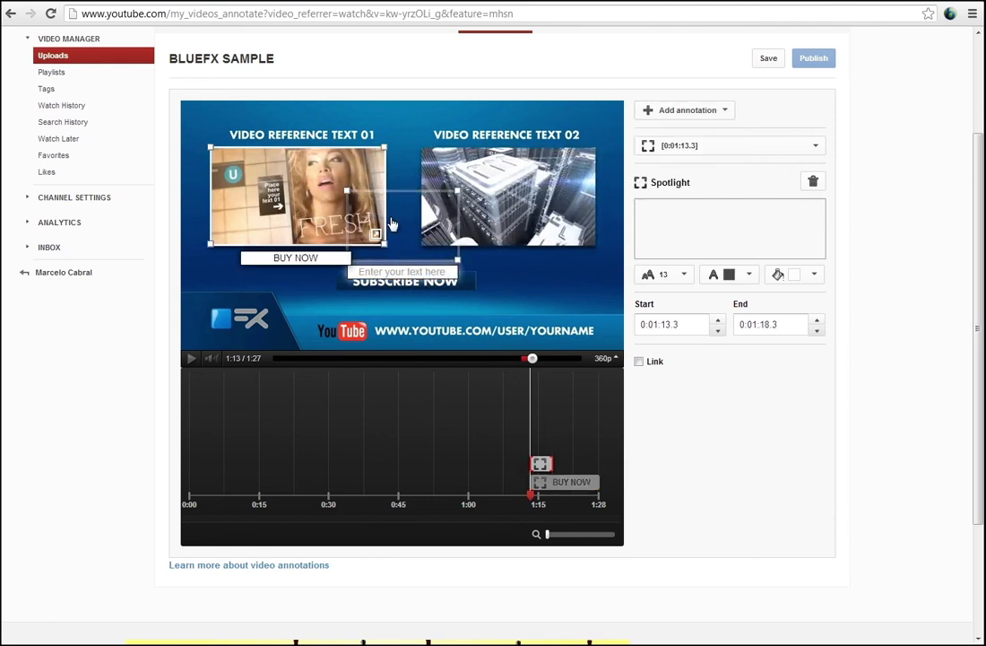
mouse_move(458, 190)
left_mouse_down()
mouse_move(604, 212)
mouse_move(595, 151)
left_mouse_up()
left_click_drag(347, 260, 424, 248)
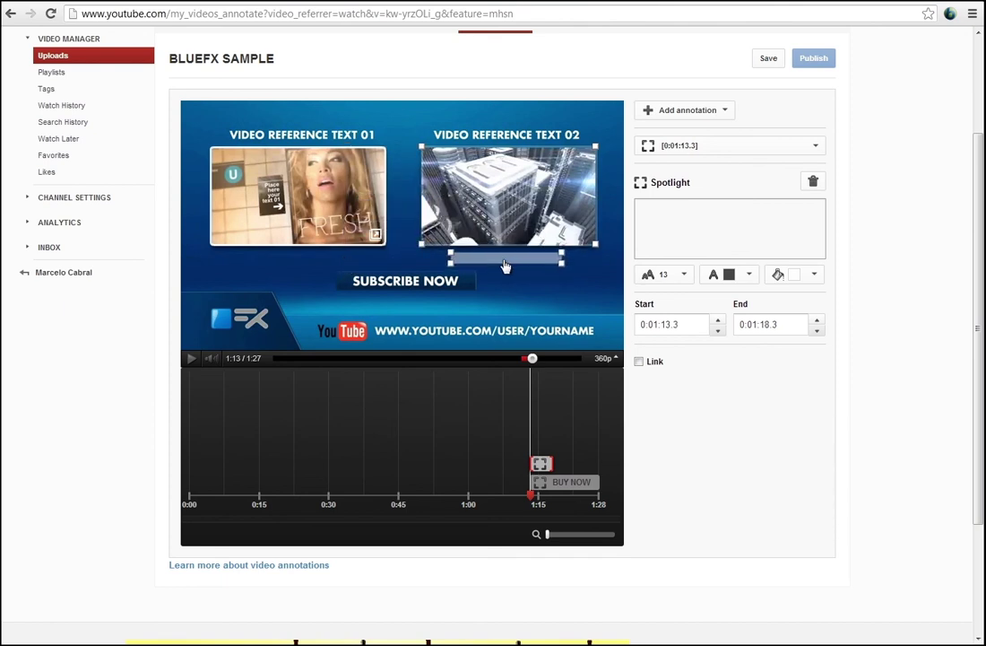
- Enter SEE THE PREVIEW as the second spotlight's text and set its text colour to white
left_click(663, 217)
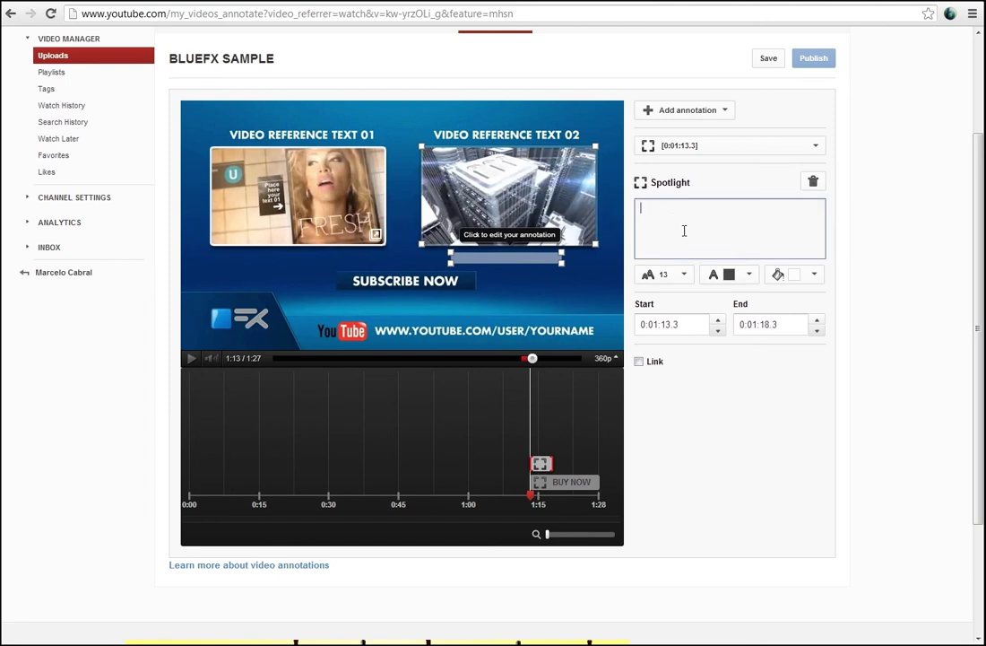
type("SEE THE ")
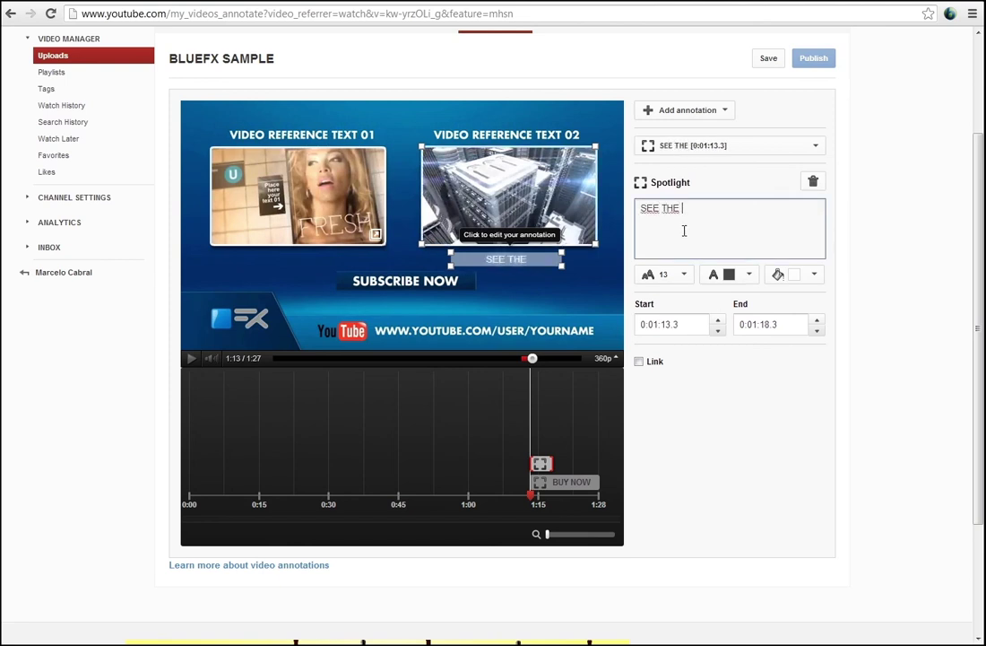
type("PREVIEW")
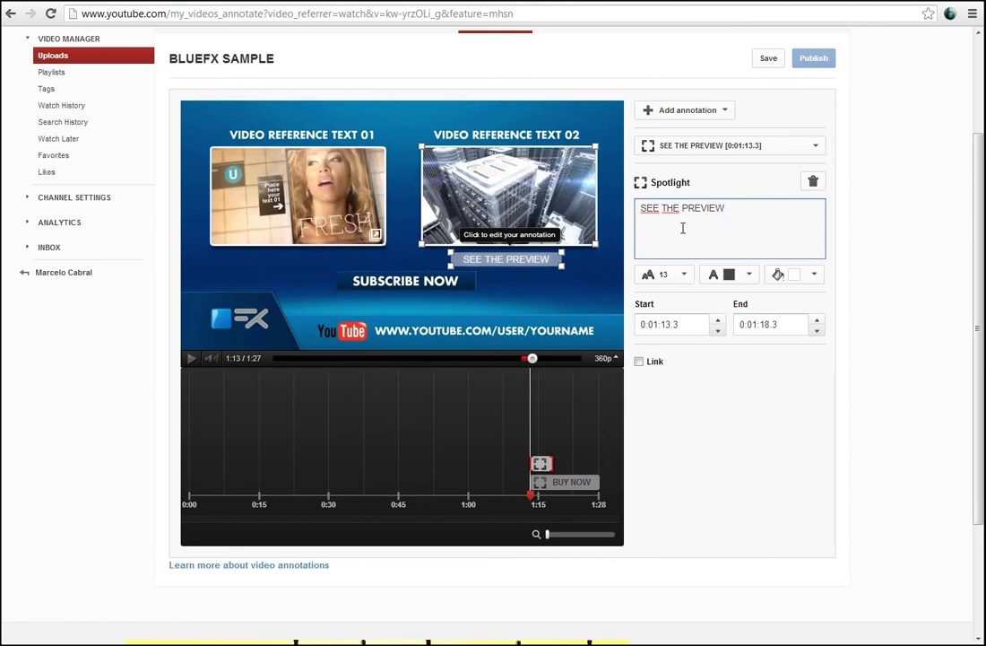
left_click(749, 275)
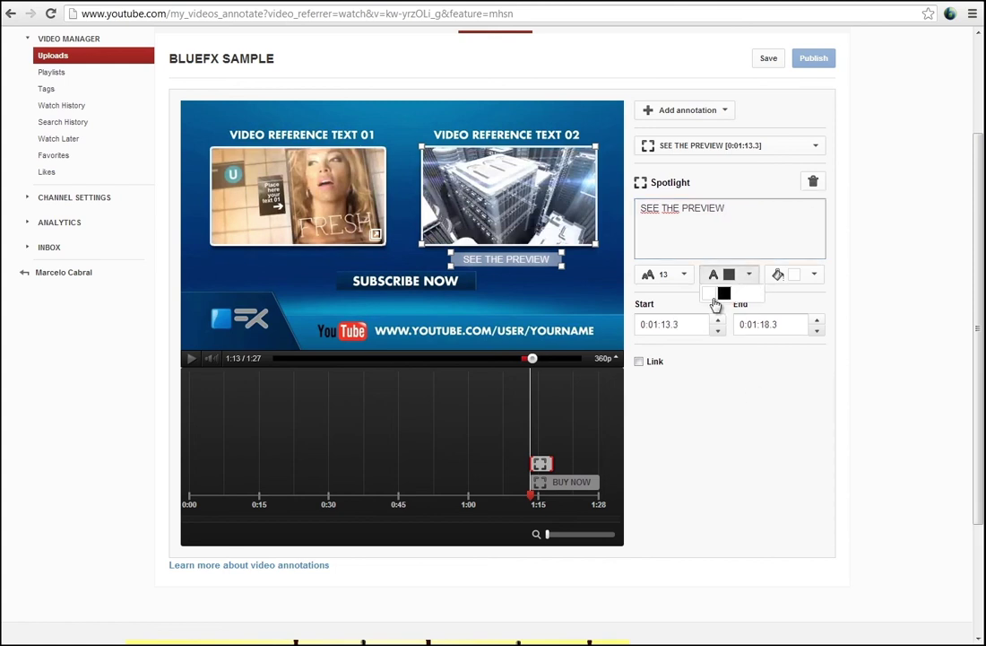
left_click(711, 295)
left_click(639, 363)
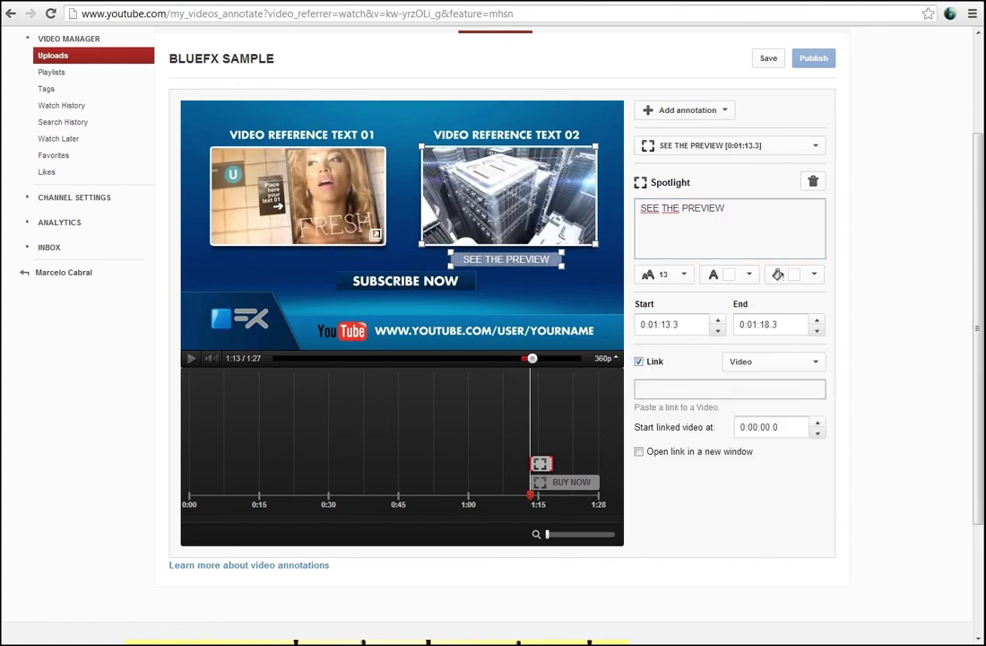
left_click(682, 389)
type("http://www.youtube.com/watch?v=qxnkfLv2nME")
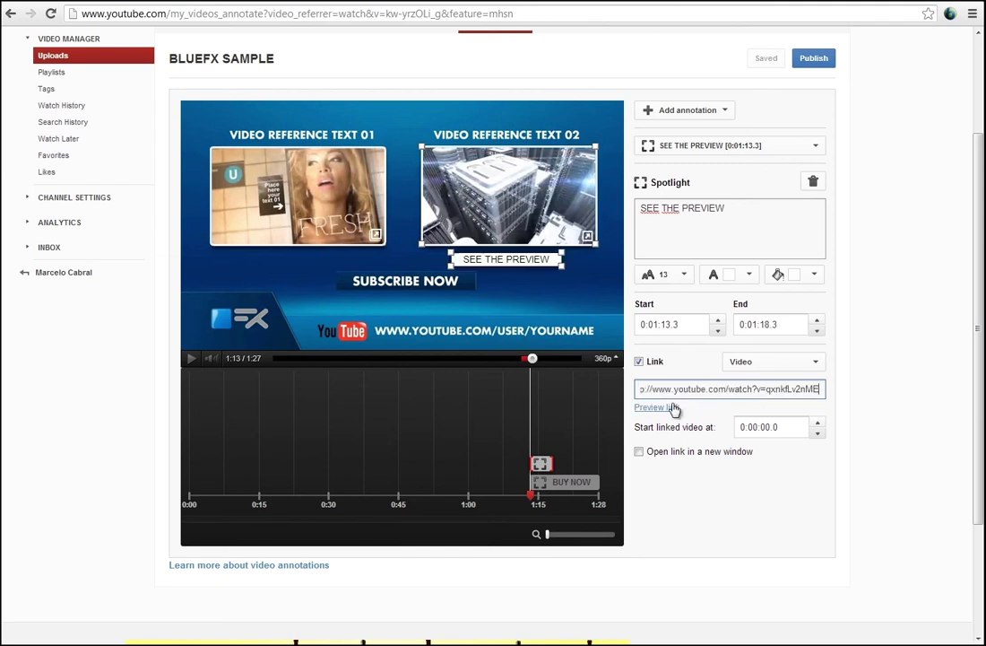
left_click(640, 452)
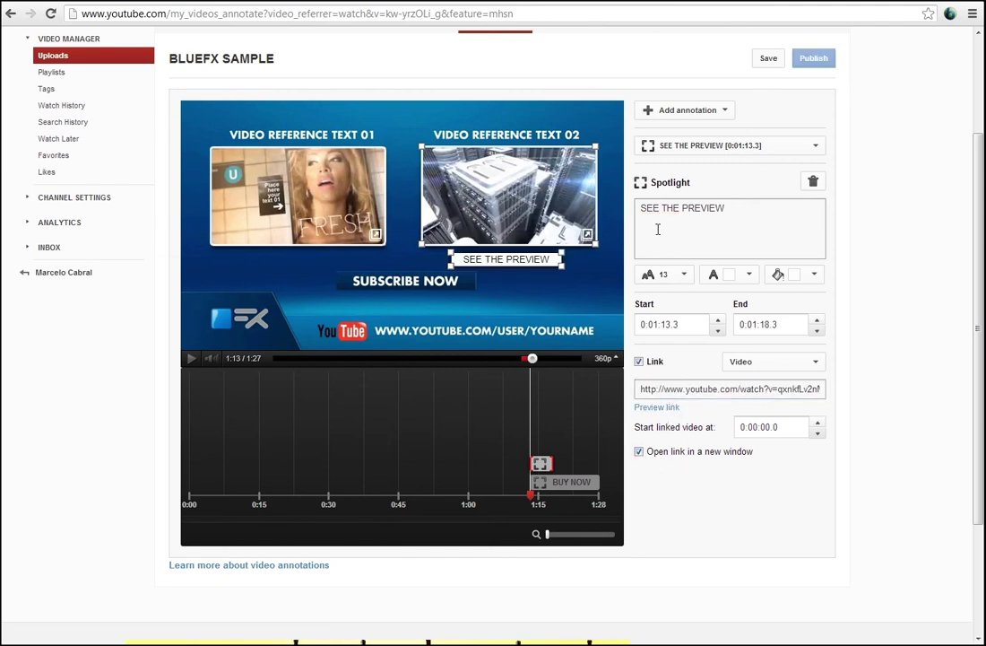
- Add a Note annotation and resize it to cover the SUBSCRIBE NOW button in the video
left_click(716, 110)
left_click(679, 159)
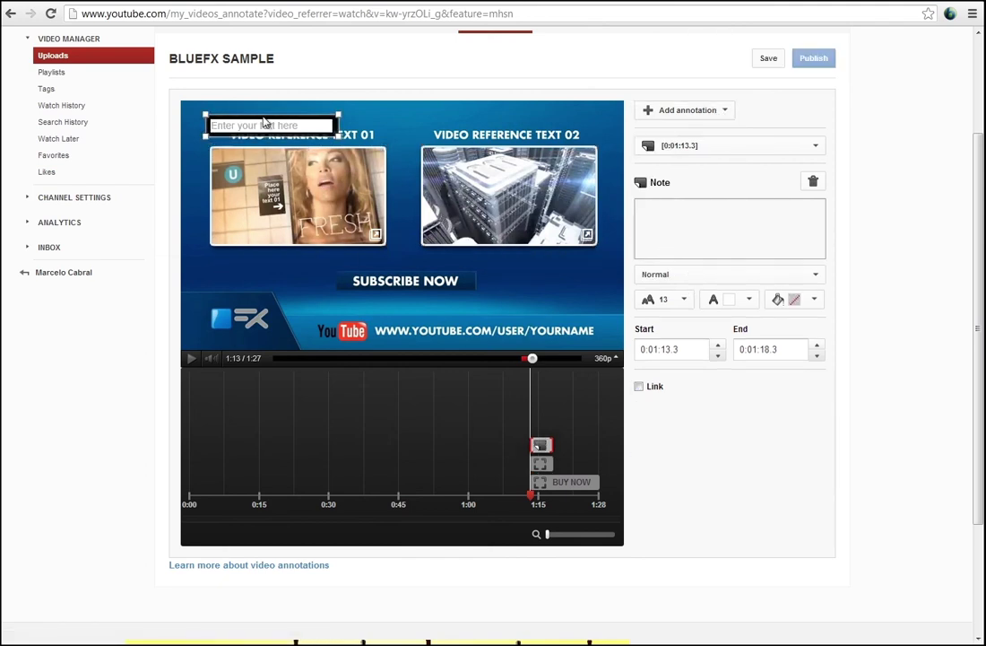
mouse_move(338, 137)
left_mouse_down()
mouse_move(451, 233)
mouse_move(475, 289)
left_mouse_up()
left_click_drag(206, 116, 337, 270)
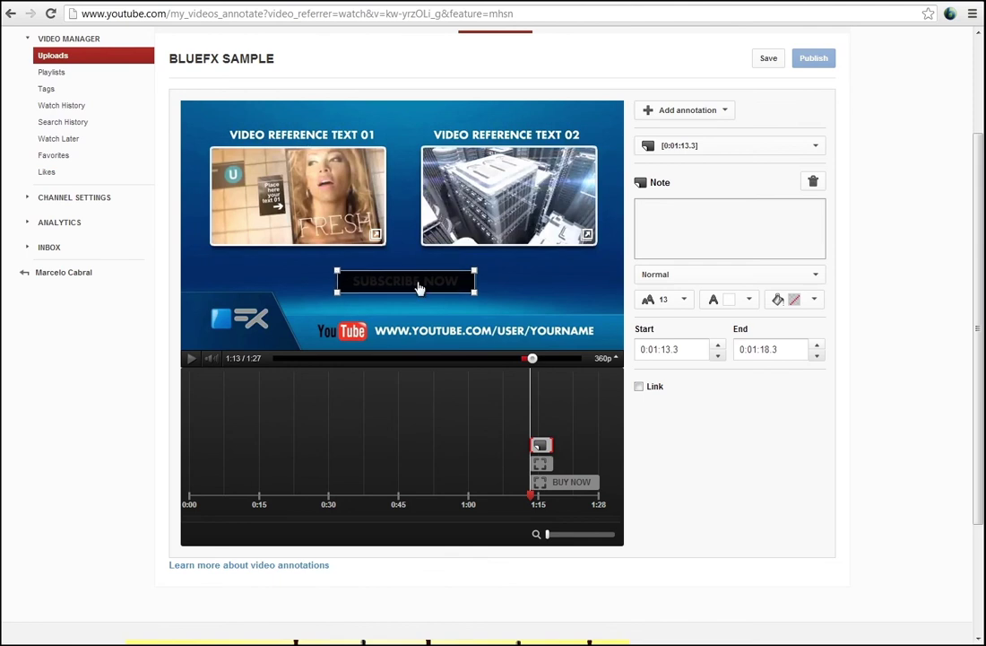
left_click(639, 386)
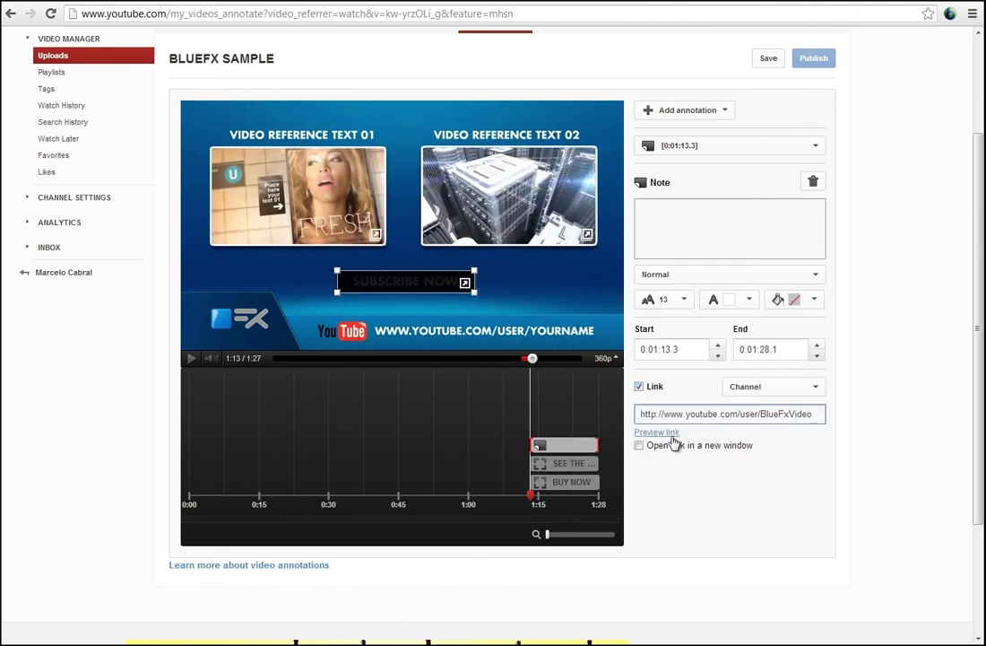
left_click(639, 446)
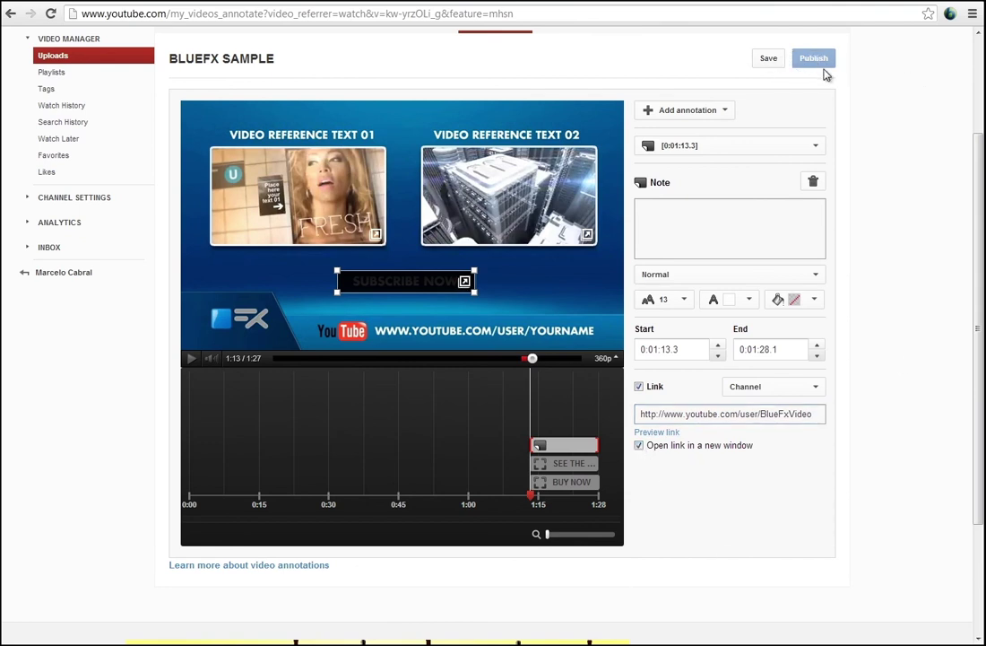
- Save and publish the annotations, and open the live BLUEFX SAMPLE video page
left_click(768, 60)
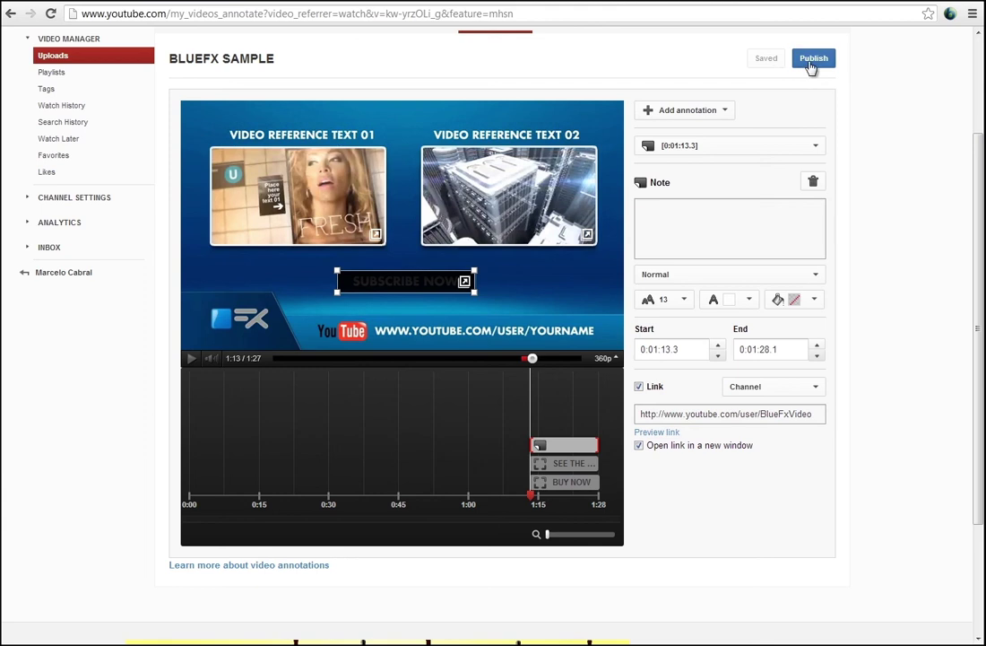
left_click(813, 61)
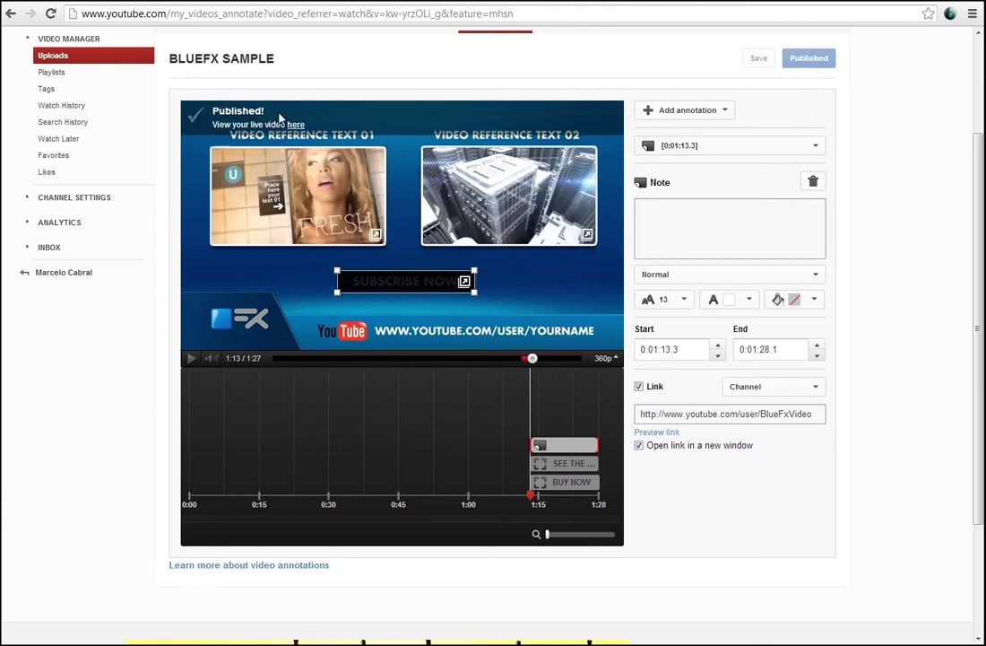
left_click(296, 126)
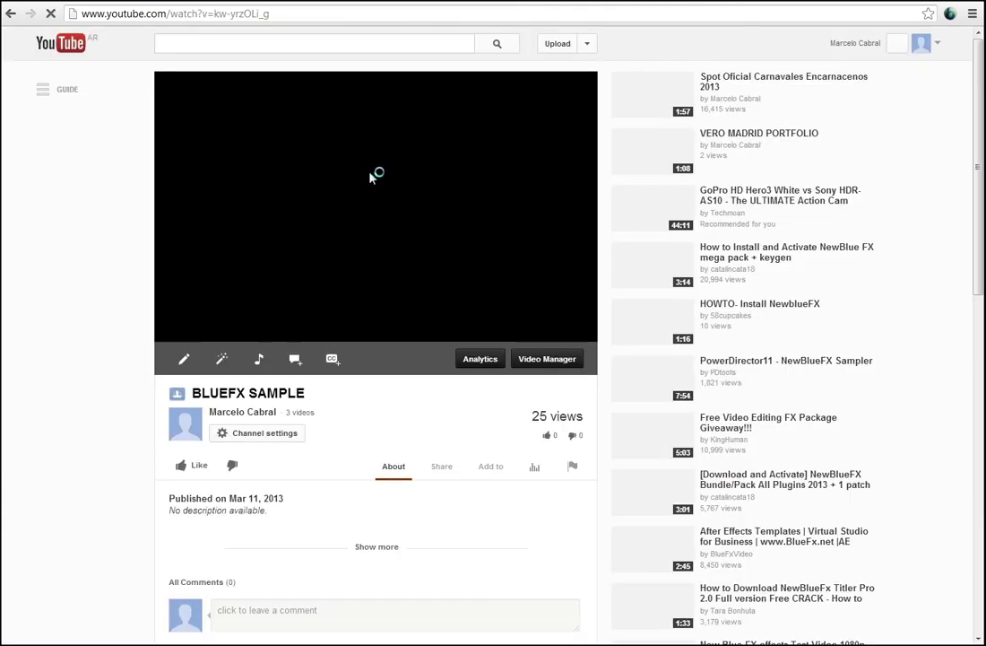